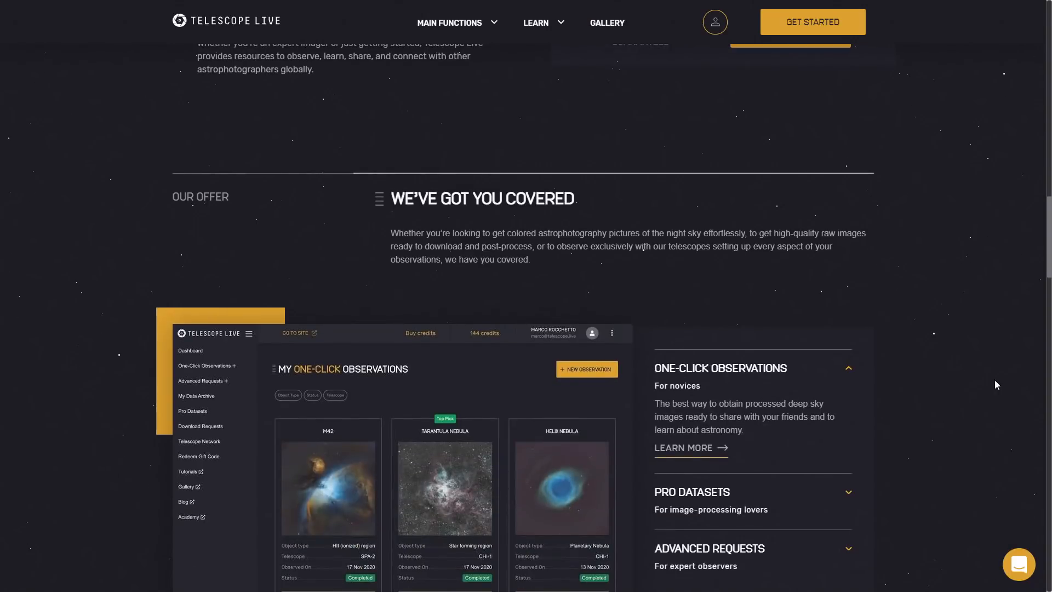
{"action": "scroll", "coordinate": [995, 379], "scroll_direction": "down", "scroll_amount": 3}
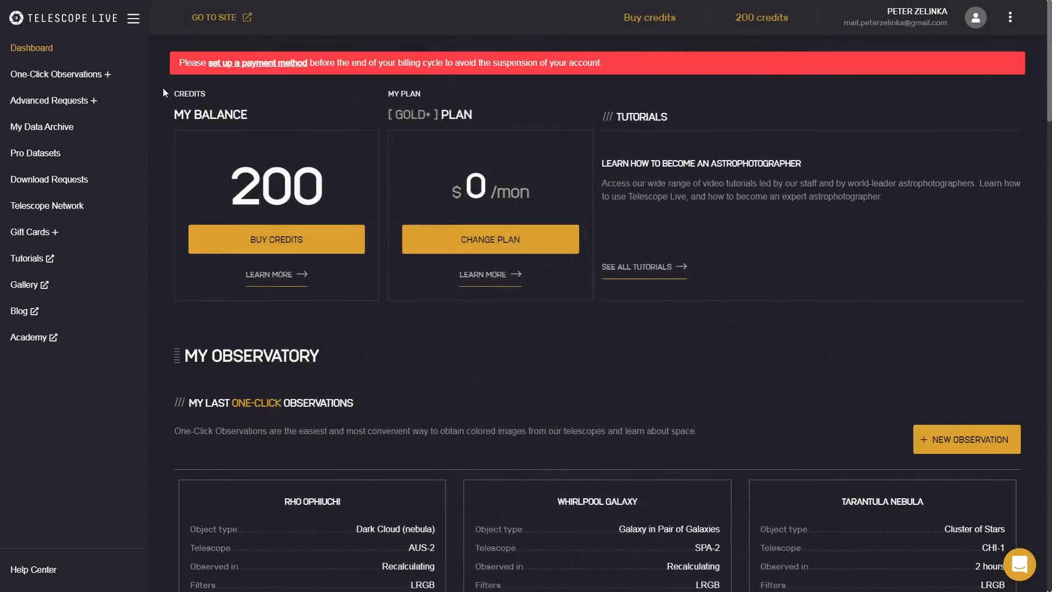
Open the page for creating a new one-click observation.
{"action": "left_click", "coordinate": [62, 73]}
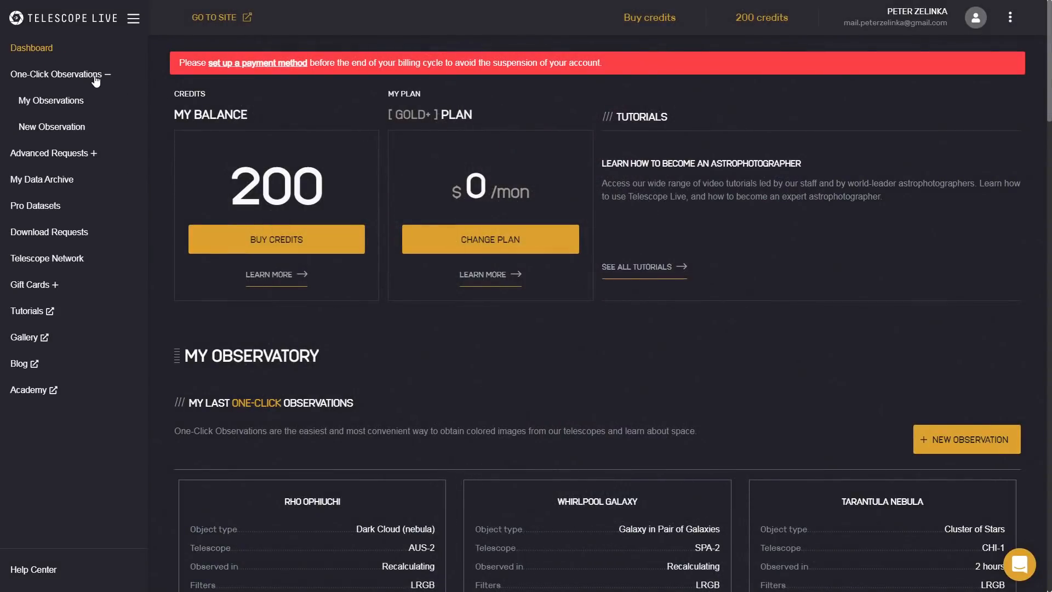
{"action": "left_click", "coordinate": [32, 127]}
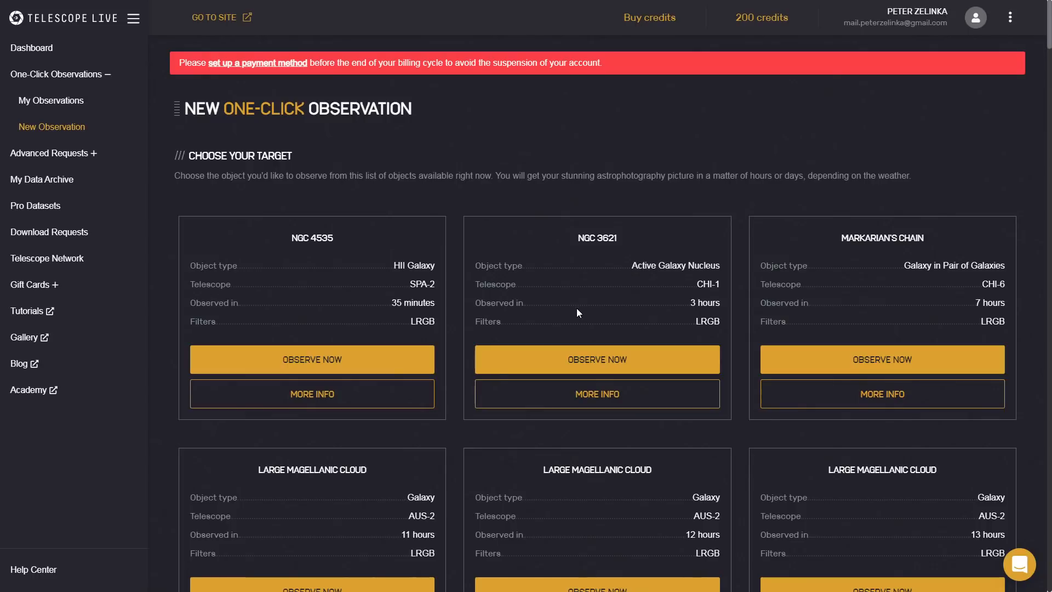
Examine the available one-click targets, comparing their telescopes, observation times and LRGB or HSO filters.
{"action": "scroll", "coordinate": [577, 309], "scroll_direction": "down", "scroll_amount": 2}
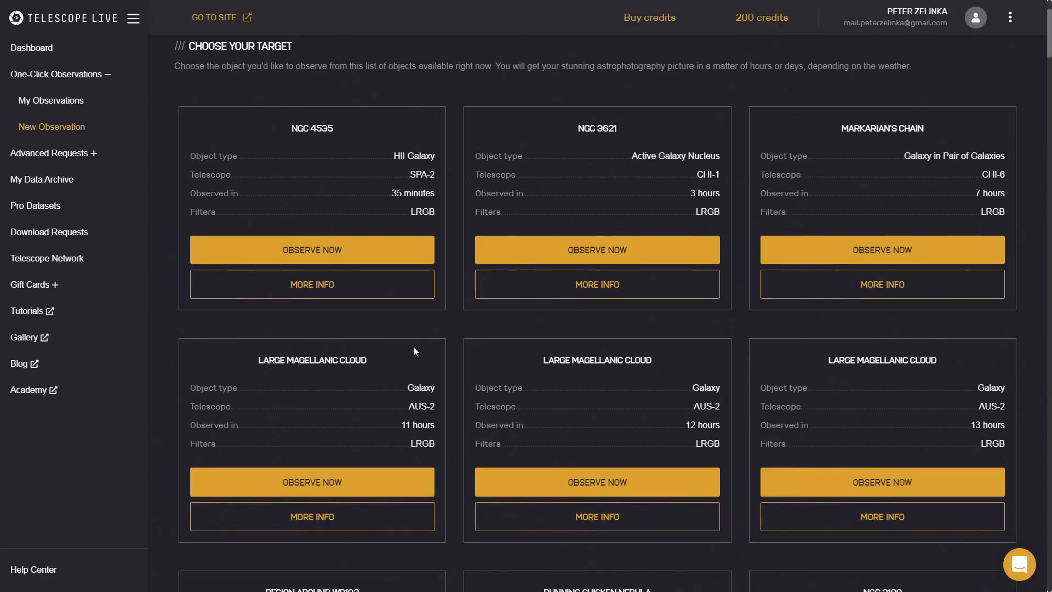
{"action": "scroll", "coordinate": [820, 361], "scroll_direction": "down", "scroll_amount": 1}
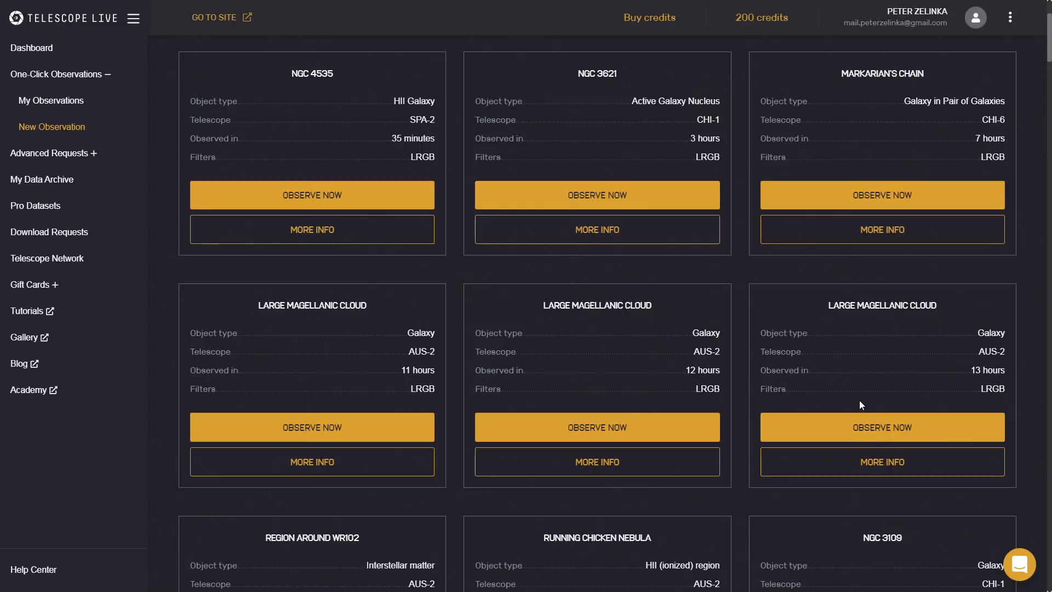
{"action": "left_click", "coordinate": [404, 353]}
{"action": "left_click_drag", "start_coordinate": [404, 353], "coordinate": [433, 351]}
{"action": "left_click", "coordinate": [425, 351]}
{"action": "left_click_drag", "start_coordinate": [410, 386], "coordinate": [435, 388]}
{"action": "left_click_drag", "start_coordinate": [416, 389], "coordinate": [437, 389]}
{"action": "scroll", "coordinate": [440, 391], "scroll_direction": "down", "scroll_amount": 2}
{"action": "left_click", "coordinate": [737, 479]}
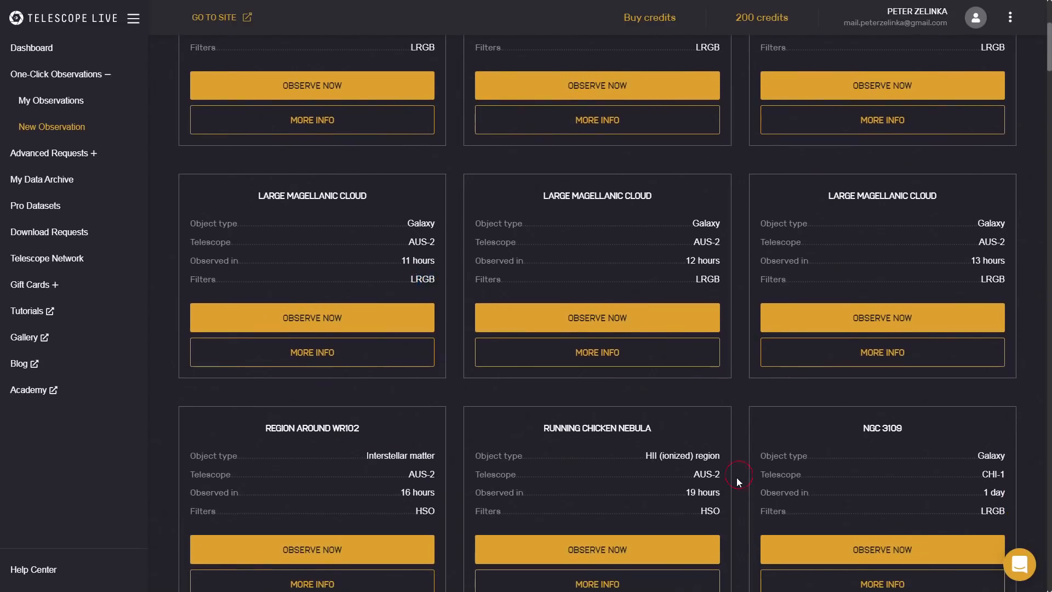
{"action": "left_click_drag", "start_coordinate": [703, 511], "coordinate": [721, 511]}
{"action": "scroll", "coordinate": [644, 515], "scroll_direction": "down", "scroll_amount": 1}
Read the description and target details of the Running Chicken Nebula that uses the HSO filters, and close them.
{"action": "left_click", "coordinate": [615, 534]}
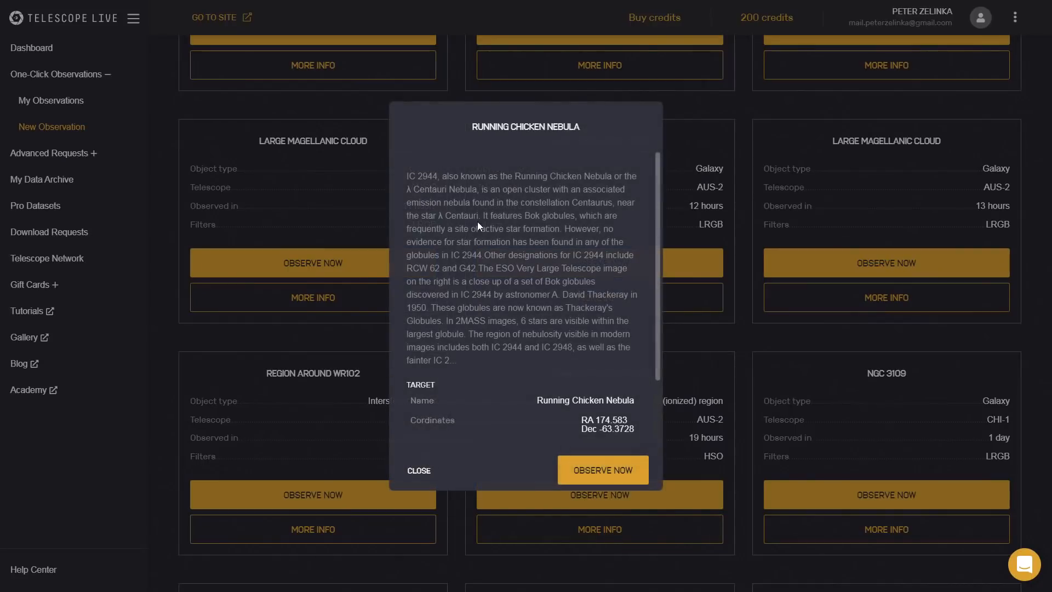
{"action": "scroll", "coordinate": [523, 266], "scroll_direction": "down", "scroll_amount": 3}
{"action": "scroll", "coordinate": [535, 279], "scroll_direction": "up", "scroll_amount": 3}
{"action": "scroll", "coordinate": [481, 318], "scroll_direction": "down", "scroll_amount": 3}
{"action": "scroll", "coordinate": [513, 358], "scroll_direction": "up", "scroll_amount": 3}
{"action": "left_click", "coordinate": [422, 471]}
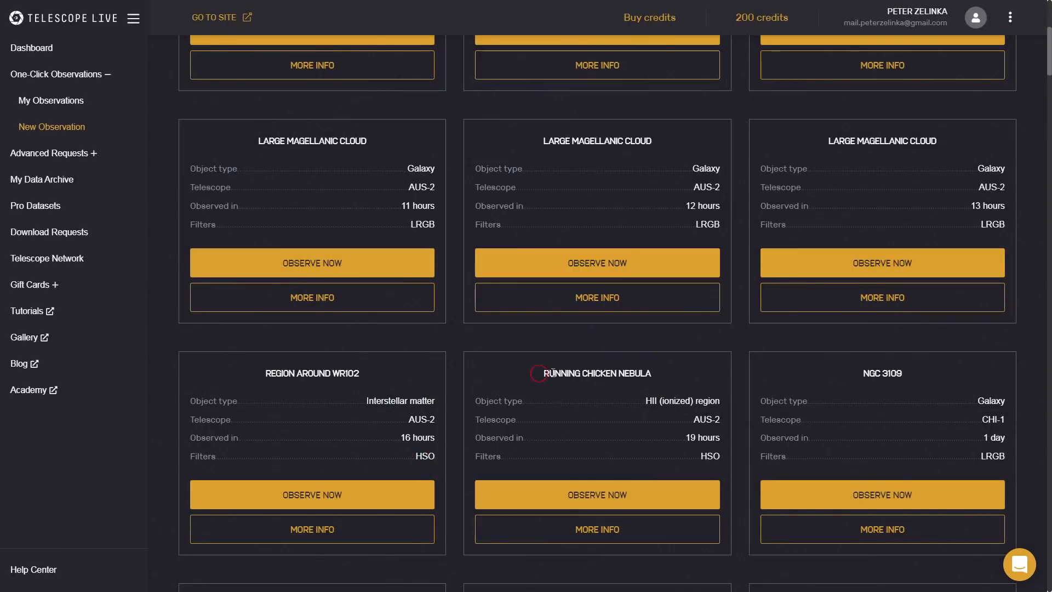
Search Google for "RUNNING CHICKEN NEBULA" and look through the image results.
{"action": "left_click_drag", "start_coordinate": [544, 377], "coordinate": [664, 369]}
{"action": "right_click", "coordinate": [614, 367]}
{"action": "left_click", "coordinate": [637, 395]}
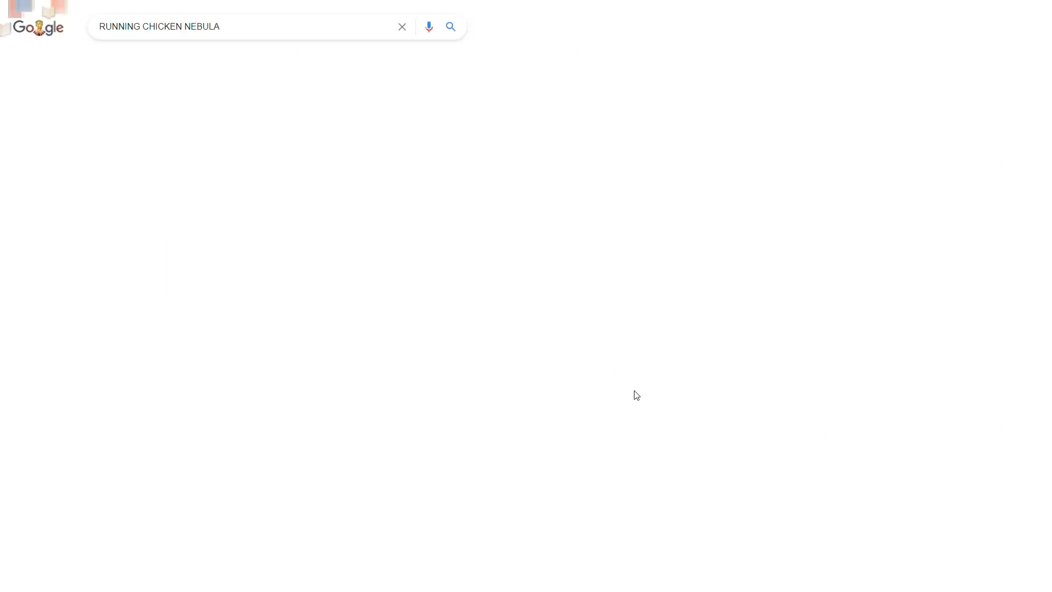
{"action": "left_click", "coordinate": [146, 63]}
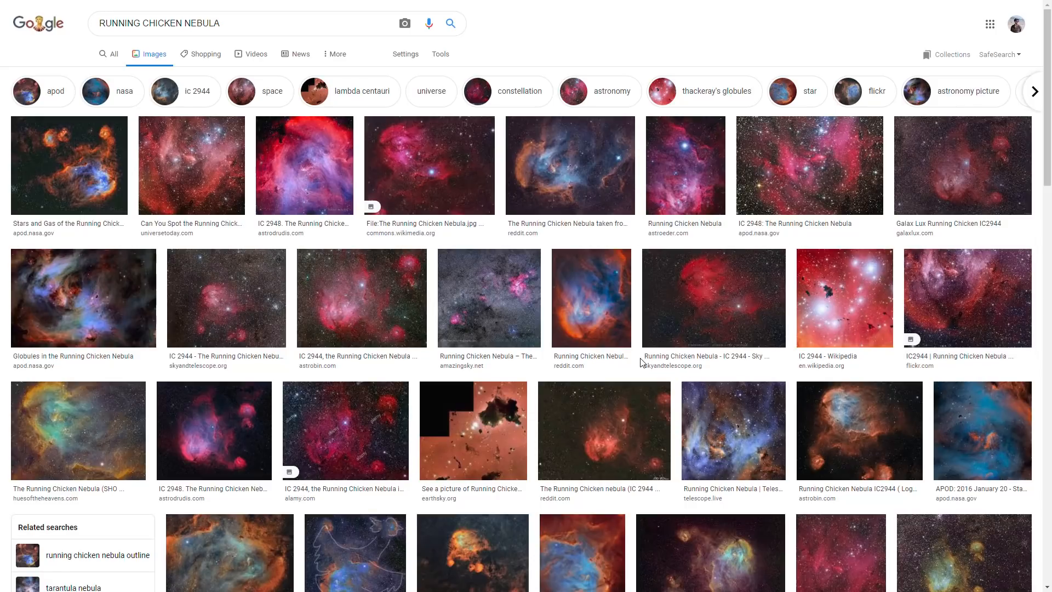
{"action": "scroll", "coordinate": [573, 455], "scroll_direction": "down", "scroll_amount": 2}
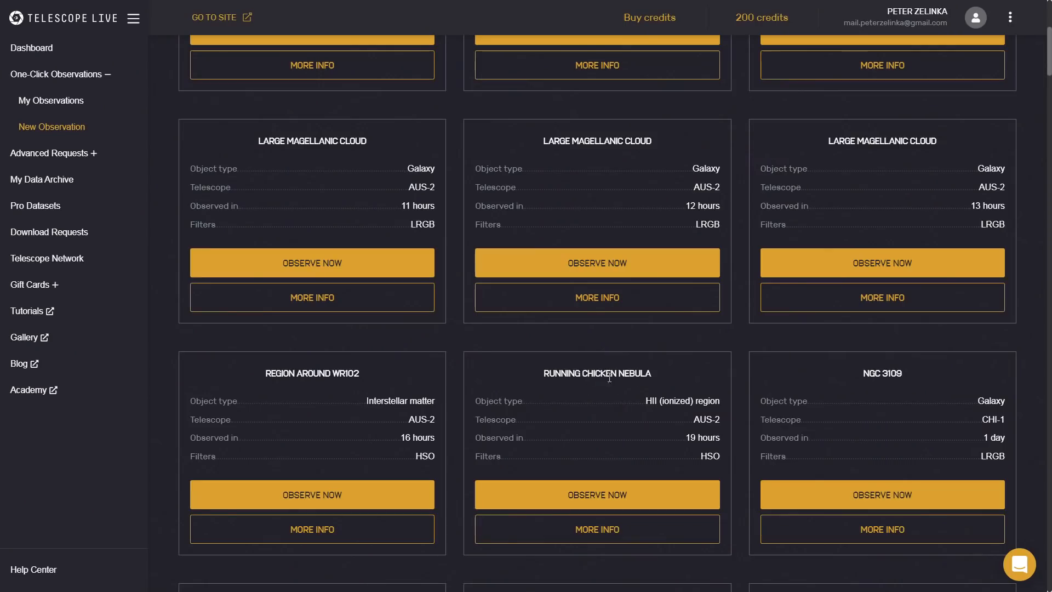
Order the one-click observation of the Running Chicken Nebula on telescope AUS-2 with HSO filters.
{"action": "left_click", "coordinate": [663, 493]}
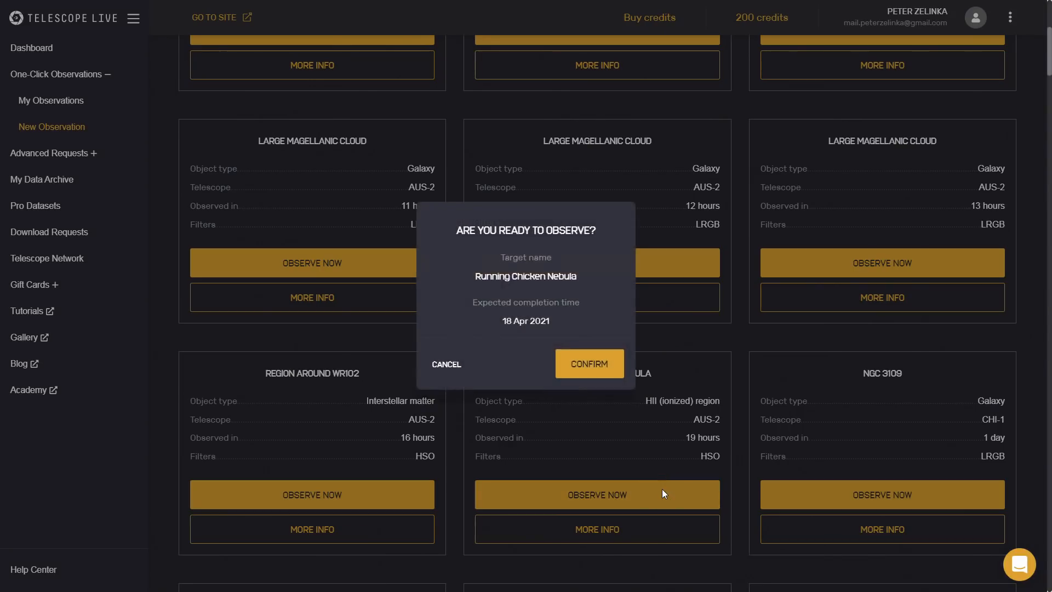
{"action": "left_click", "coordinate": [587, 364]}
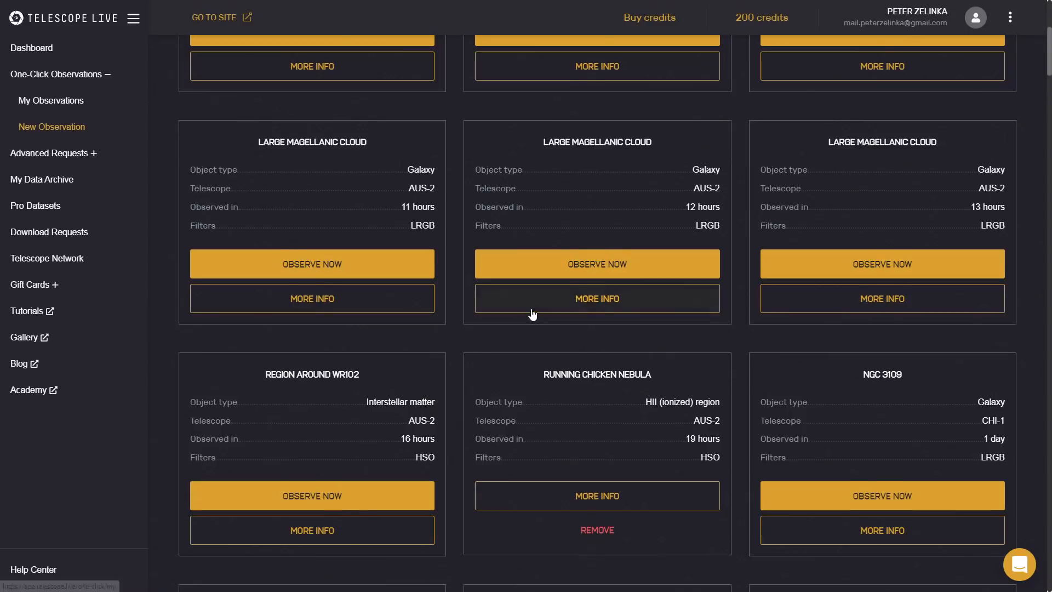
Open the list of own one-click observations and expand it to look through the pending and completed ones.
{"action": "scroll", "coordinate": [530, 312], "scroll_direction": "up", "scroll_amount": 4}
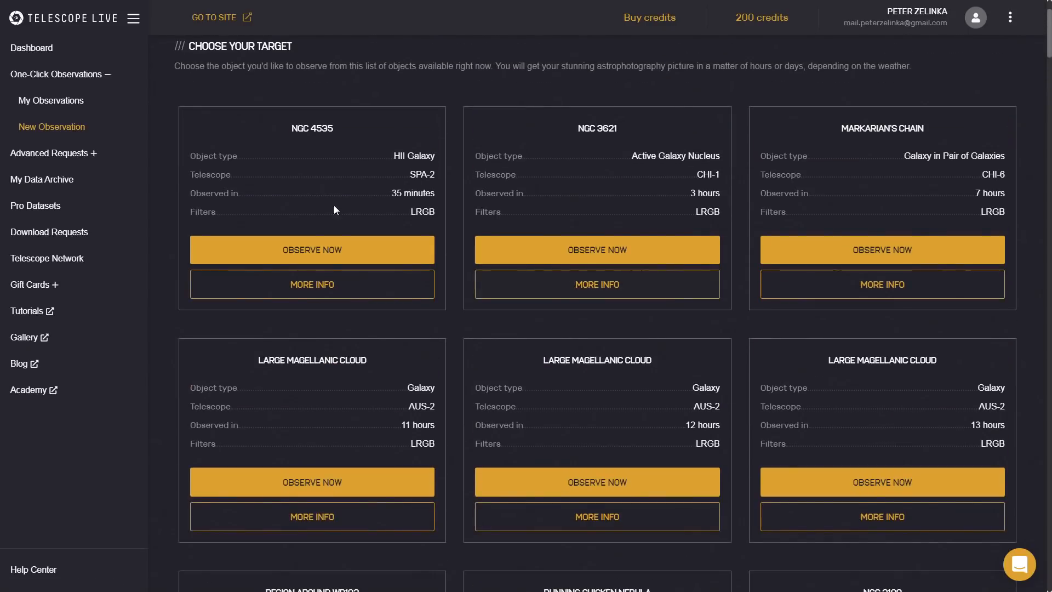
{"action": "left_click", "coordinate": [54, 101]}
{"action": "scroll", "coordinate": [591, 314], "scroll_direction": "down", "scroll_amount": 2}
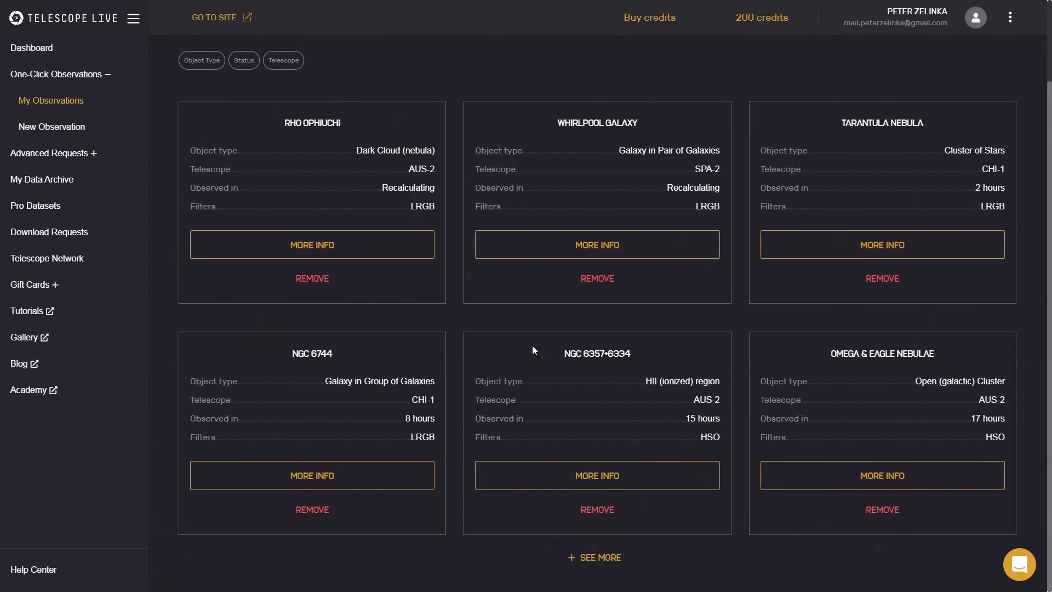
{"action": "left_click", "coordinate": [592, 558]}
{"action": "scroll", "coordinate": [527, 410], "scroll_direction": "down", "scroll_amount": 10}
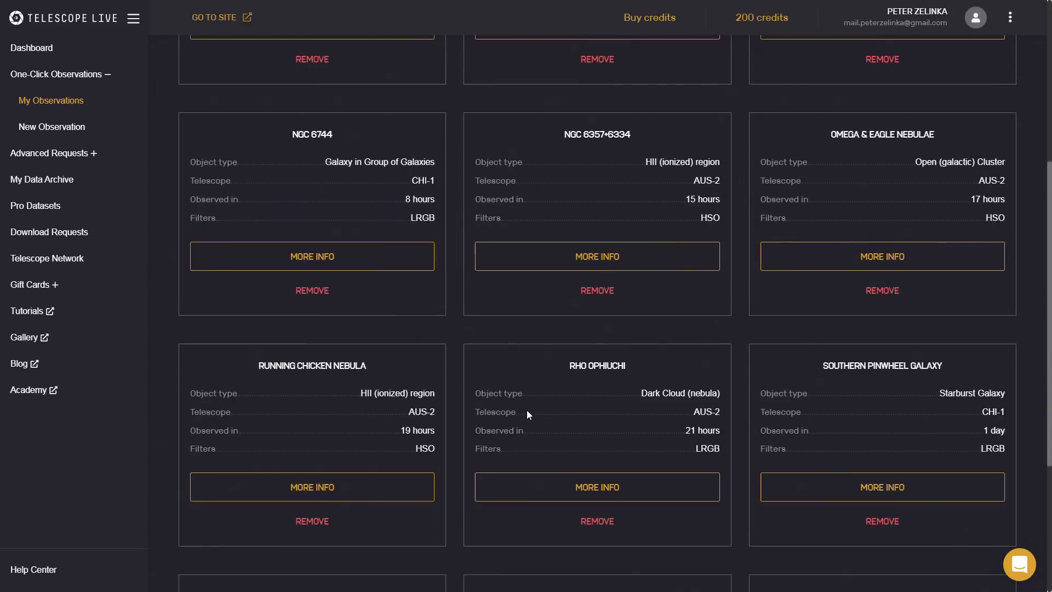
{"action": "left_click", "coordinate": [597, 580]}
{"action": "scroll", "coordinate": [597, 493], "scroll_direction": "down", "scroll_amount": 8}
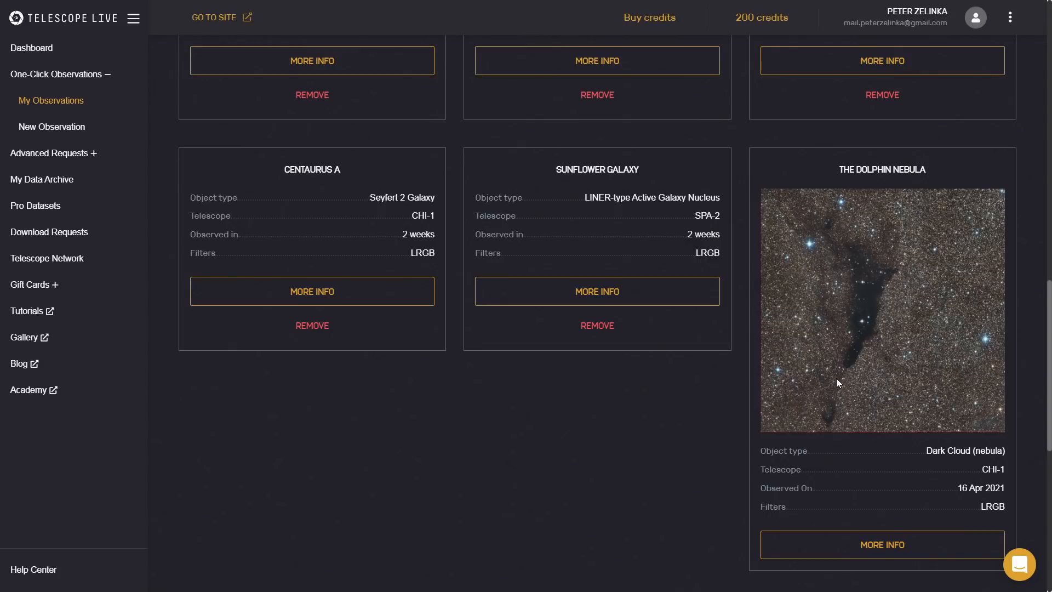
View the details of the completed Dolphin Nebula observation and open its original data.
{"action": "scroll", "coordinate": [824, 357], "scroll_direction": "down", "scroll_amount": 1}
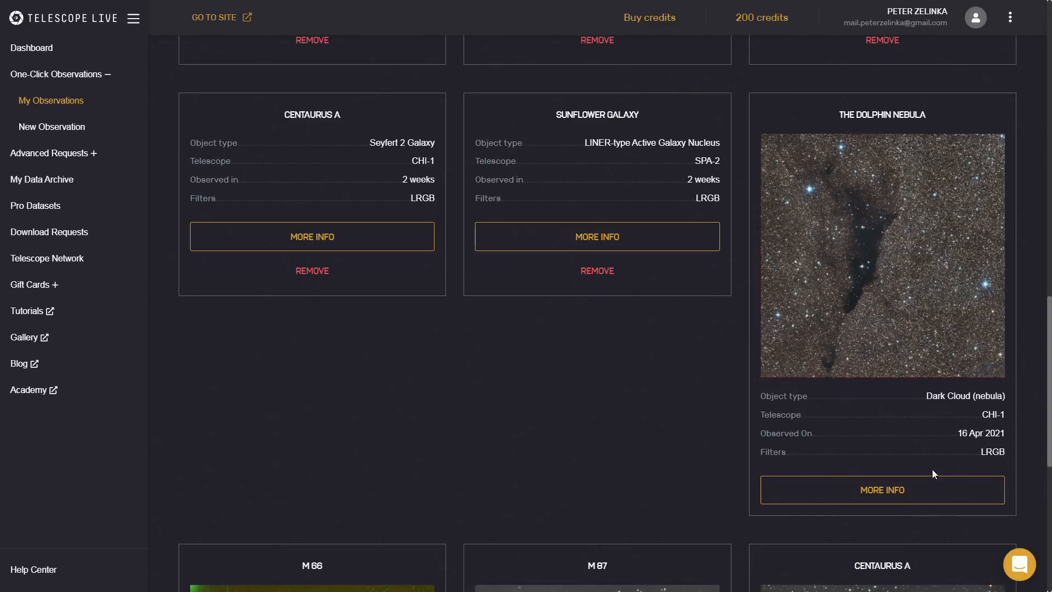
{"action": "left_click", "coordinate": [853, 490]}
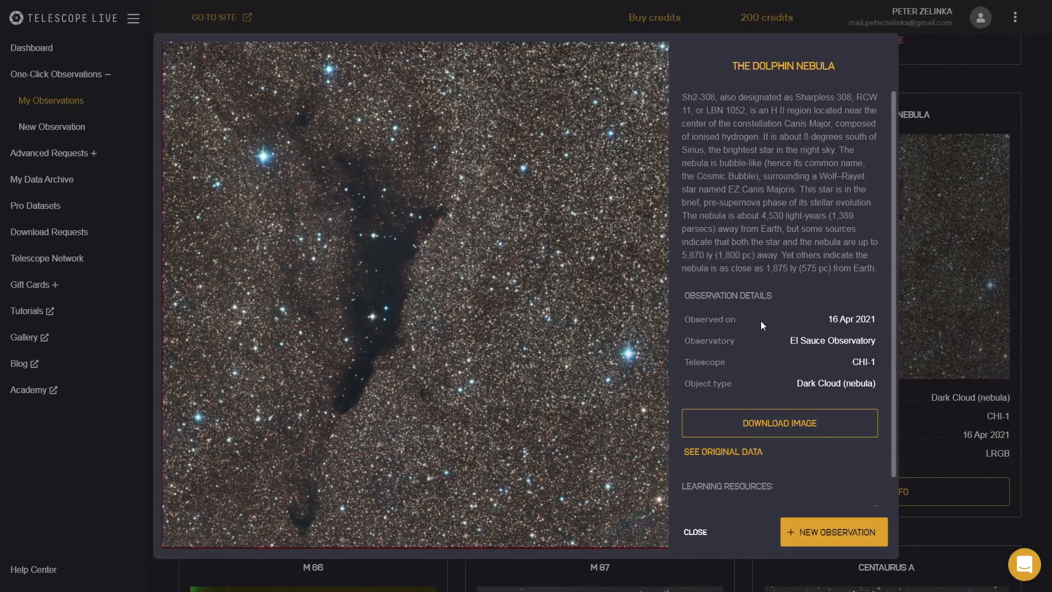
{"action": "scroll", "coordinate": [761, 321], "scroll_direction": "down", "scroll_amount": 1}
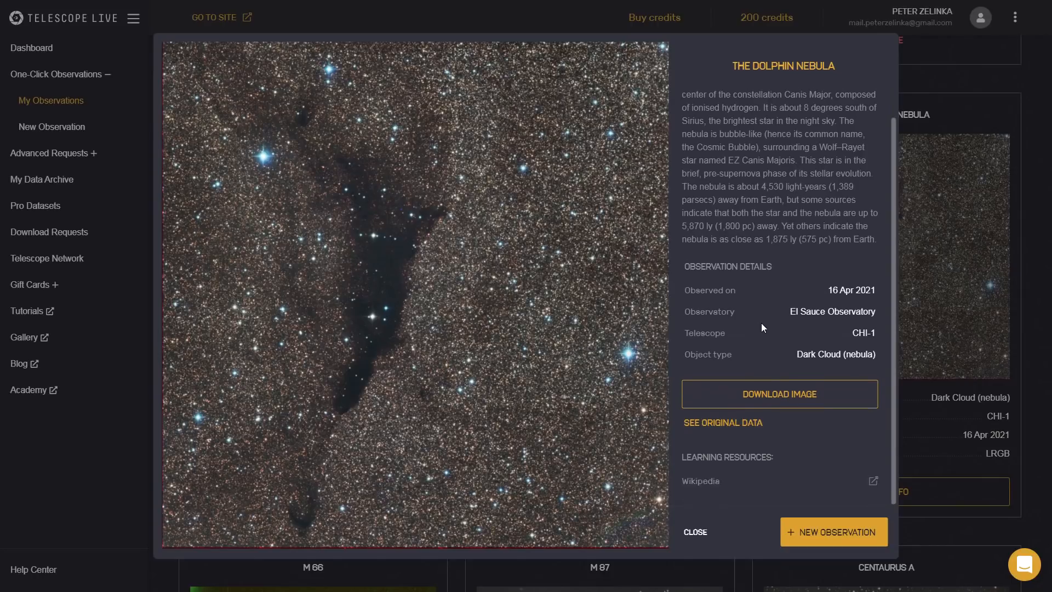
{"action": "left_click", "coordinate": [721, 426]}
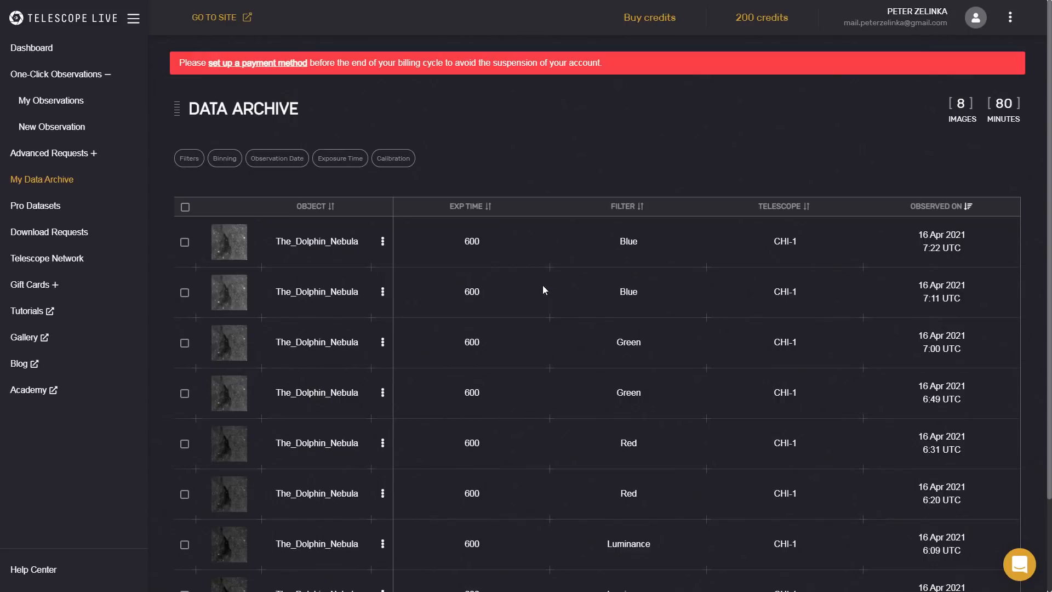
Select all Dolphin Nebula images in the data archive and view the list of download requests.
{"action": "left_click", "coordinate": [185, 208]}
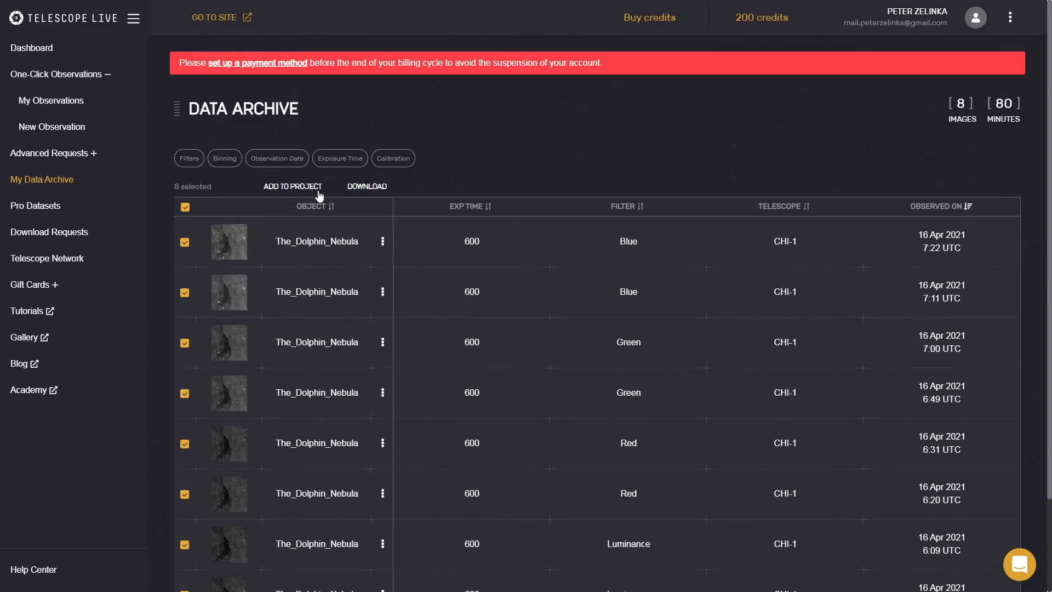
{"action": "left_click", "coordinate": [63, 232]}
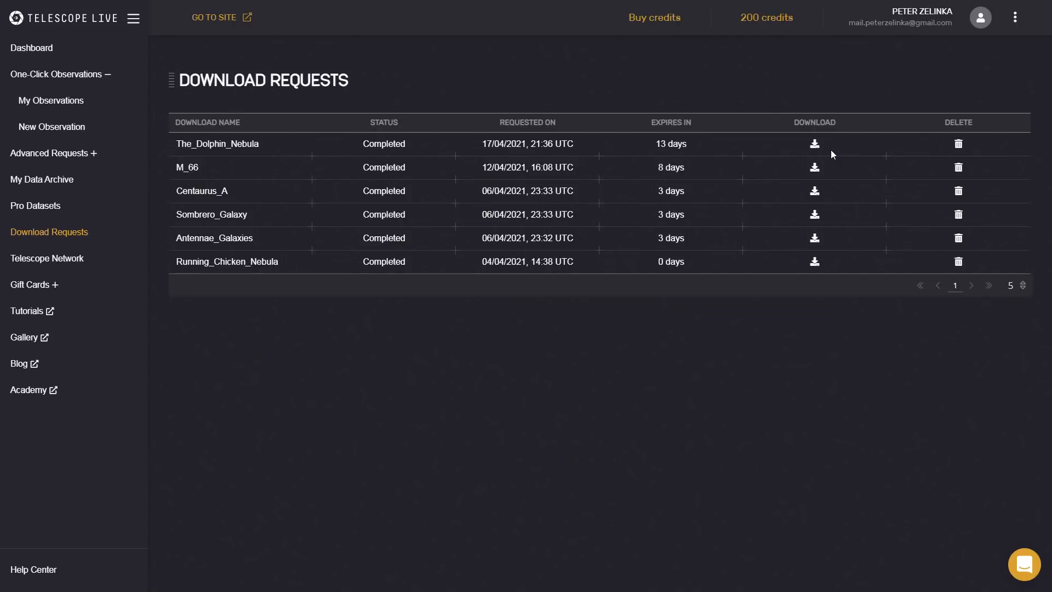
{"action": "left_click", "coordinate": [31, 313]}
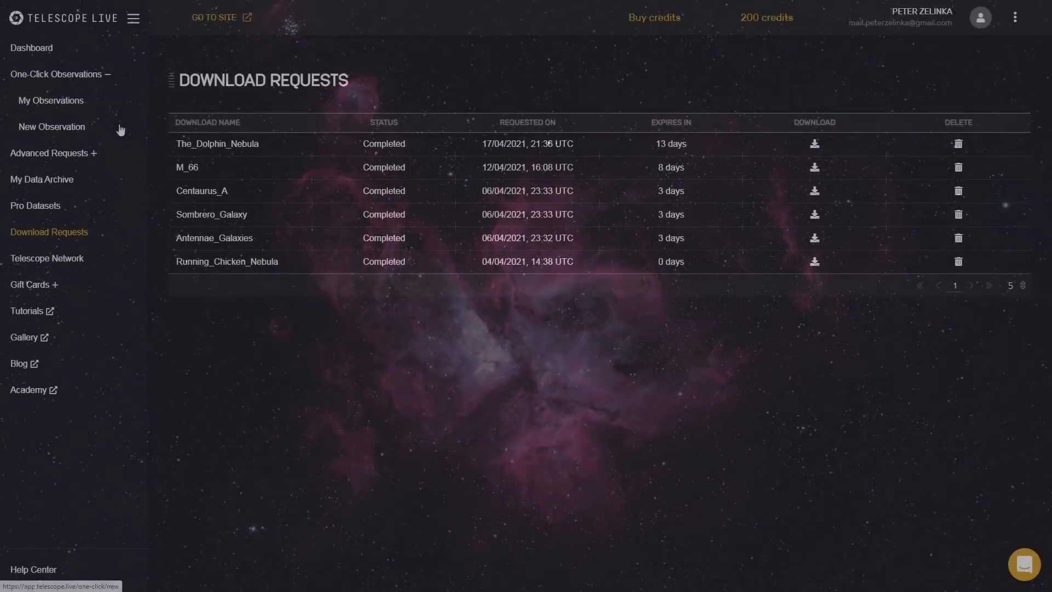
Order a new one-click observation of the Omega & Eagle Nebulae on telescope AUS-2 with HSO filters.
{"action": "left_click", "coordinate": [52, 128]}
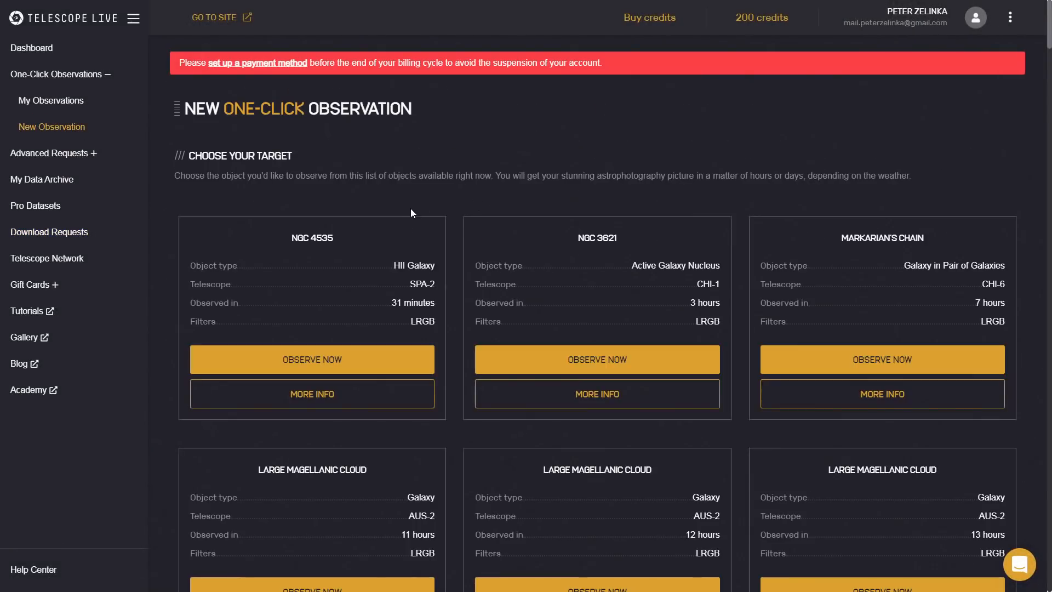
{"action": "scroll", "coordinate": [330, 324], "scroll_direction": "down", "scroll_amount": 3}
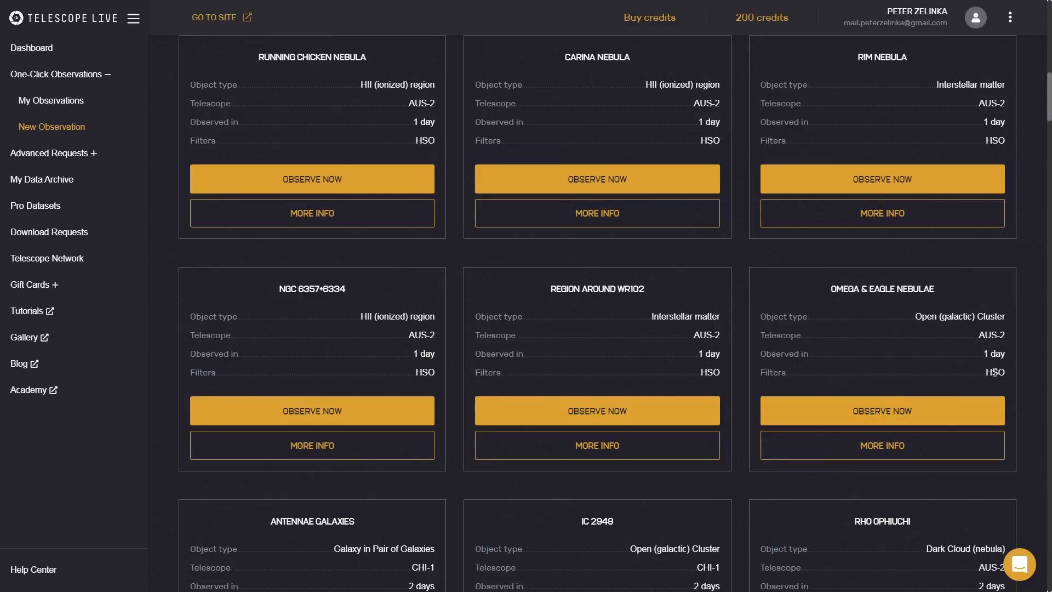
{"action": "left_click_drag", "start_coordinate": [968, 337], "coordinate": [1005, 338]}
{"action": "left_click", "coordinate": [882, 411]}
{"action": "left_click", "coordinate": [610, 371]}
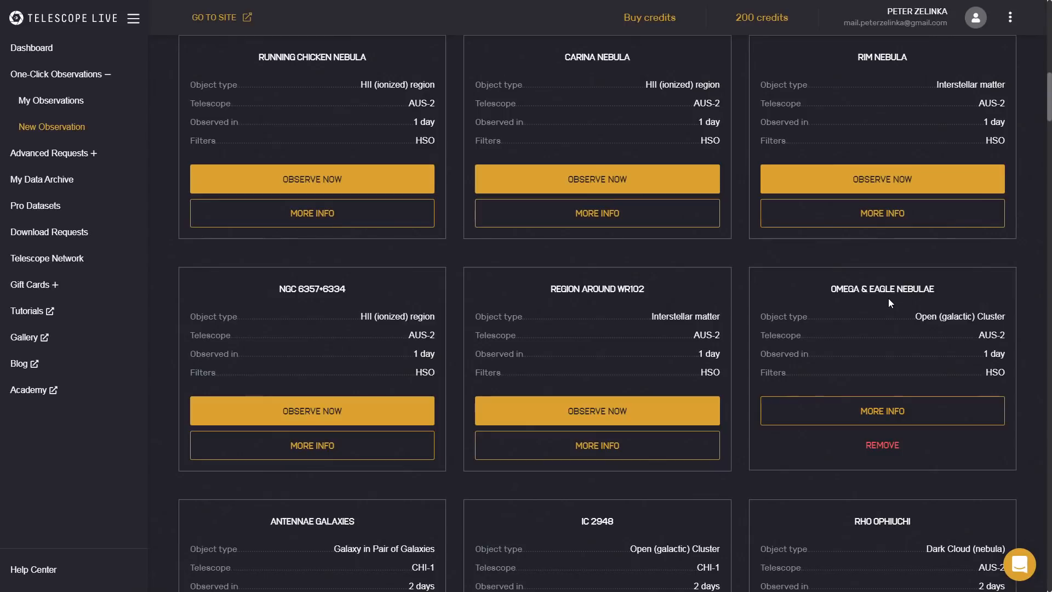
Open the Pro Datasets and examine their images and details, including the equivalent cost of the NGC1027 dataset.
{"action": "scroll", "coordinate": [889, 298], "scroll_direction": "up", "scroll_amount": 15}
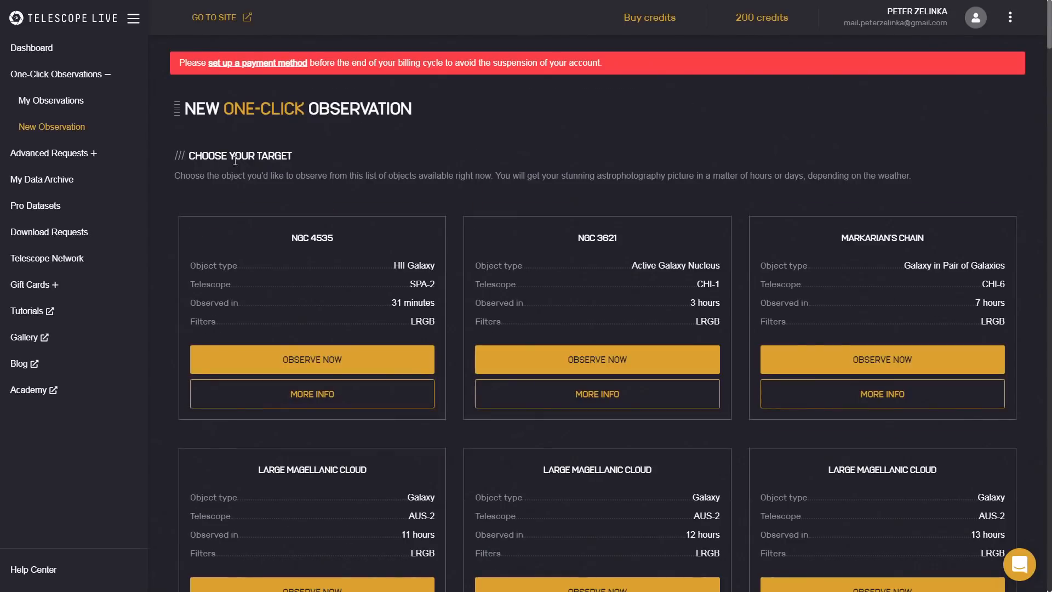
{"action": "left_click", "coordinate": [46, 216]}
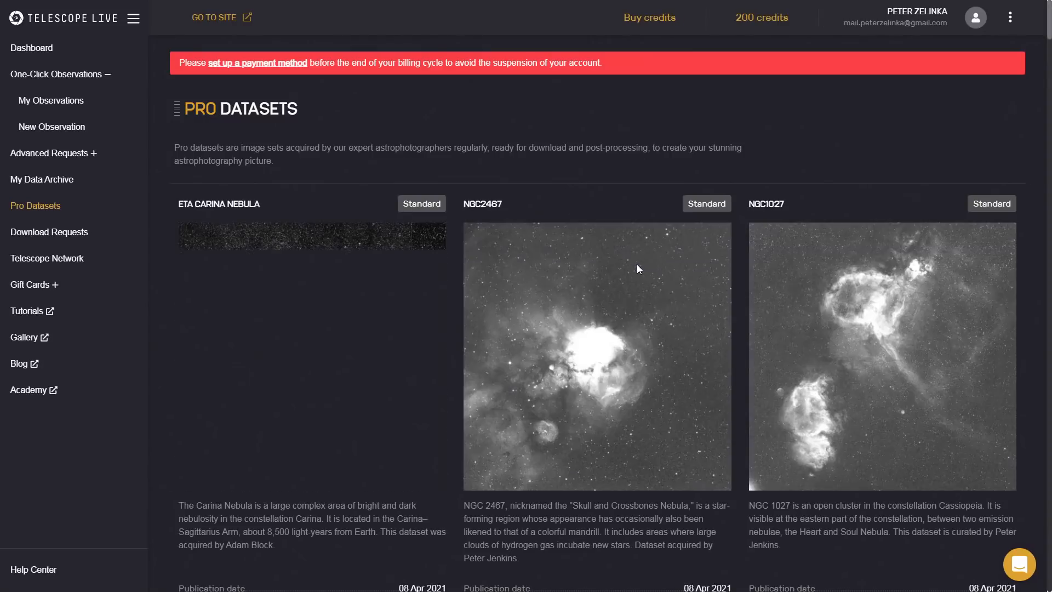
{"action": "scroll", "coordinate": [745, 307], "scroll_direction": "down", "scroll_amount": 6}
{"action": "scroll", "coordinate": [821, 327], "scroll_direction": "up", "scroll_amount": 3}
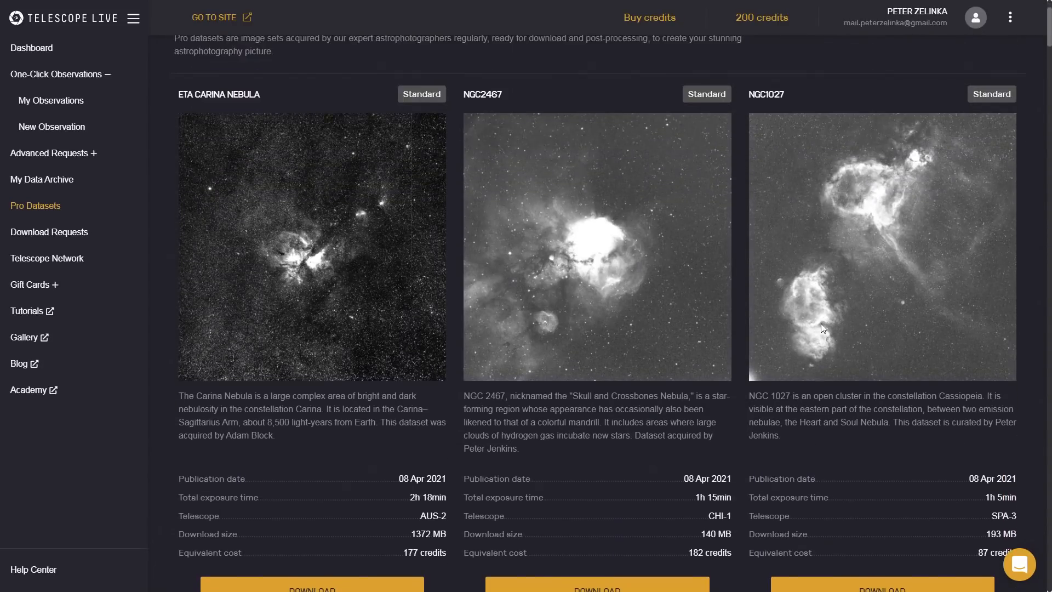
{"action": "scroll", "coordinate": [830, 324], "scroll_direction": "up", "scroll_amount": 1}
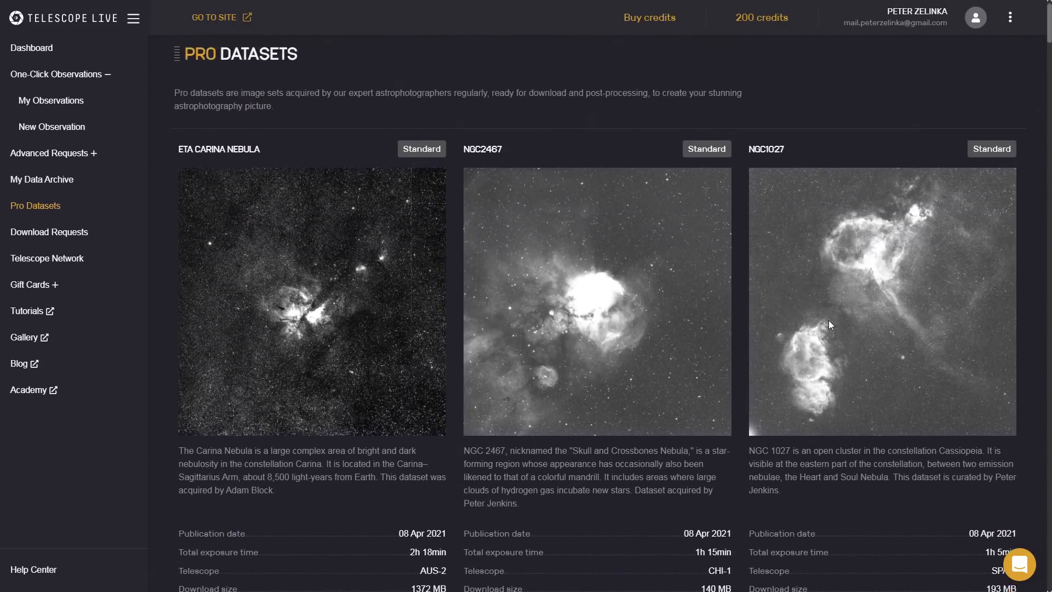
{"action": "scroll", "coordinate": [811, 383], "scroll_direction": "down", "scroll_amount": 2}
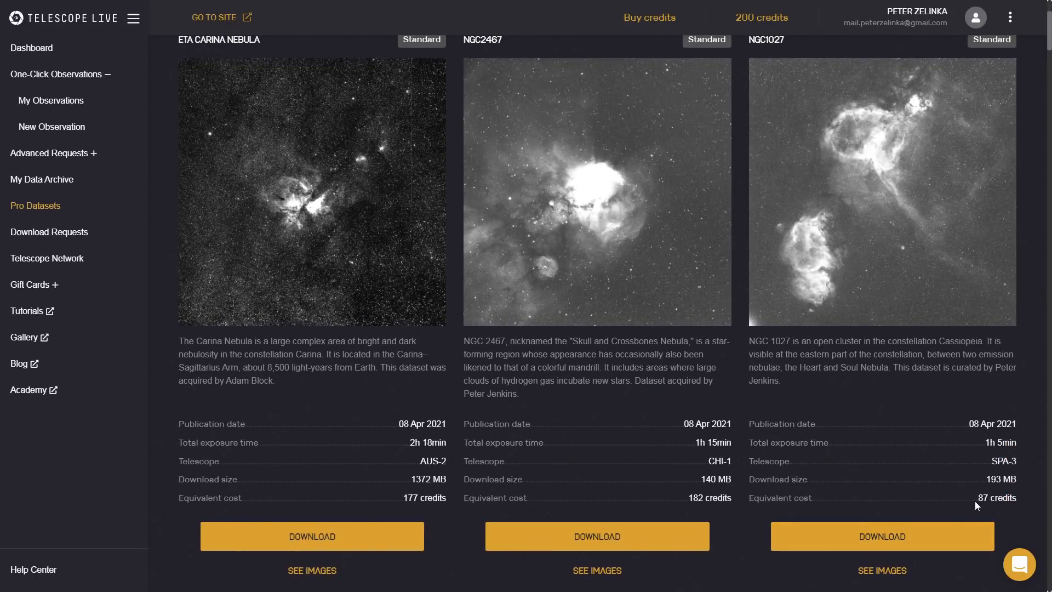
{"action": "left_click_drag", "start_coordinate": [777, 498], "coordinate": [1011, 498]}
{"action": "left_click", "coordinate": [991, 498]}
{"action": "left_click", "coordinate": [1011, 498]}
Start a new advanced request with the target name Lagoon Nebula and look up its coordinates.
{"action": "left_click", "coordinate": [55, 156]}
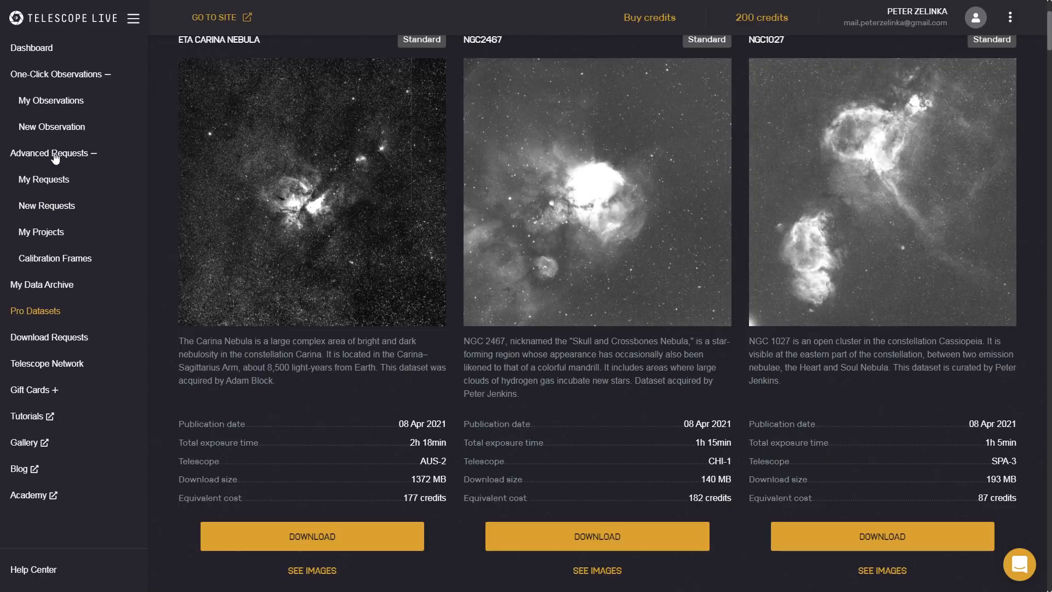
{"action": "left_click", "coordinate": [52, 207]}
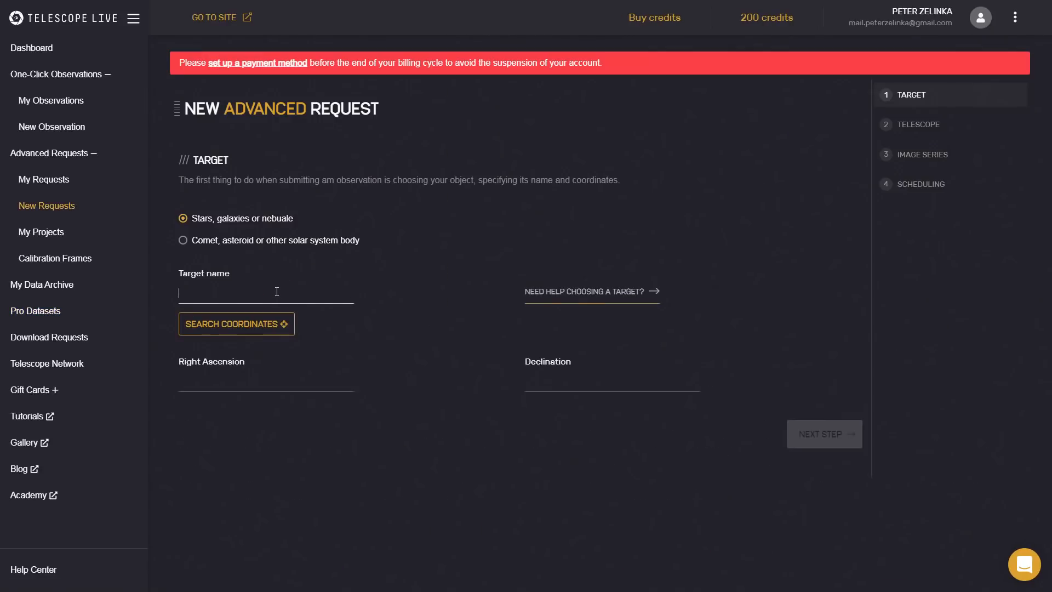
{"action": "left_click", "coordinate": [276, 291]}
{"action": "type", "text": "Lagoon Nebula"}
{"action": "left_click", "coordinate": [223, 332]}
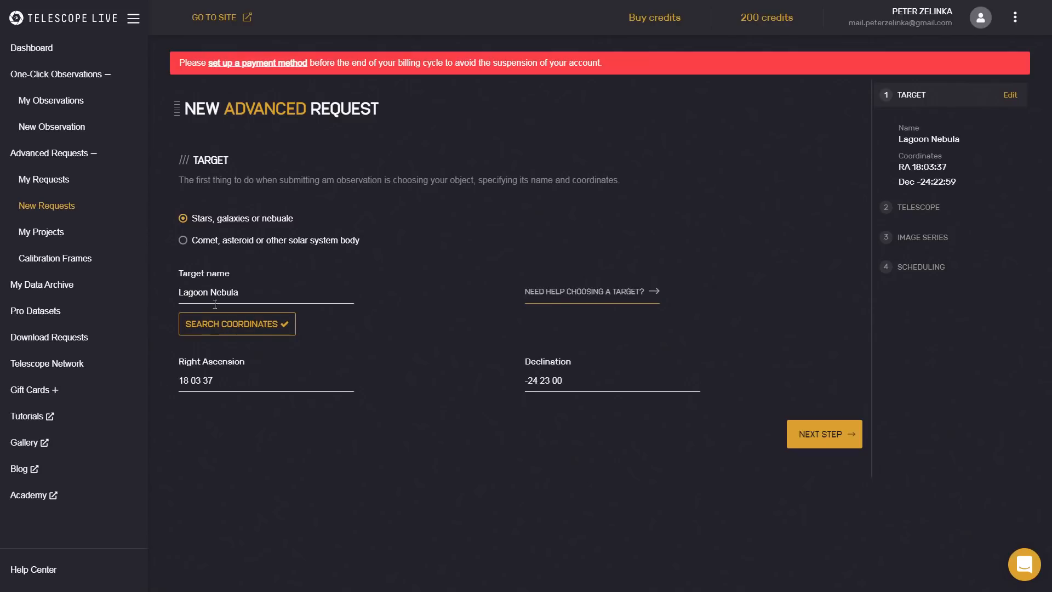
Accept the target, compare the telescopes that can observe it, and choose AUS-2 for the request.
{"action": "left_click", "coordinate": [838, 436]}
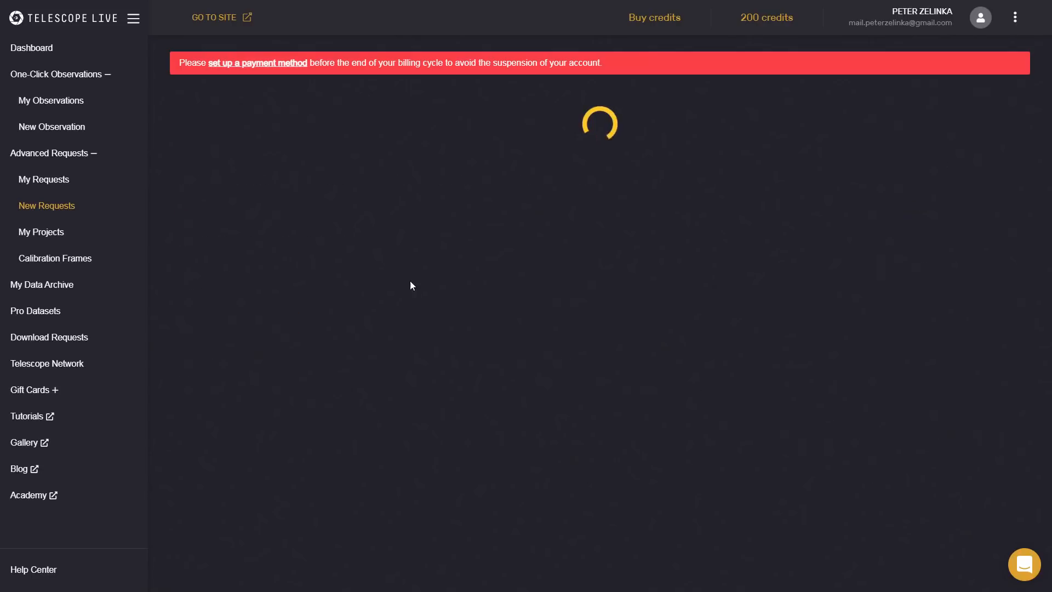
{"action": "scroll", "coordinate": [368, 297], "scroll_direction": "down", "scroll_amount": 1}
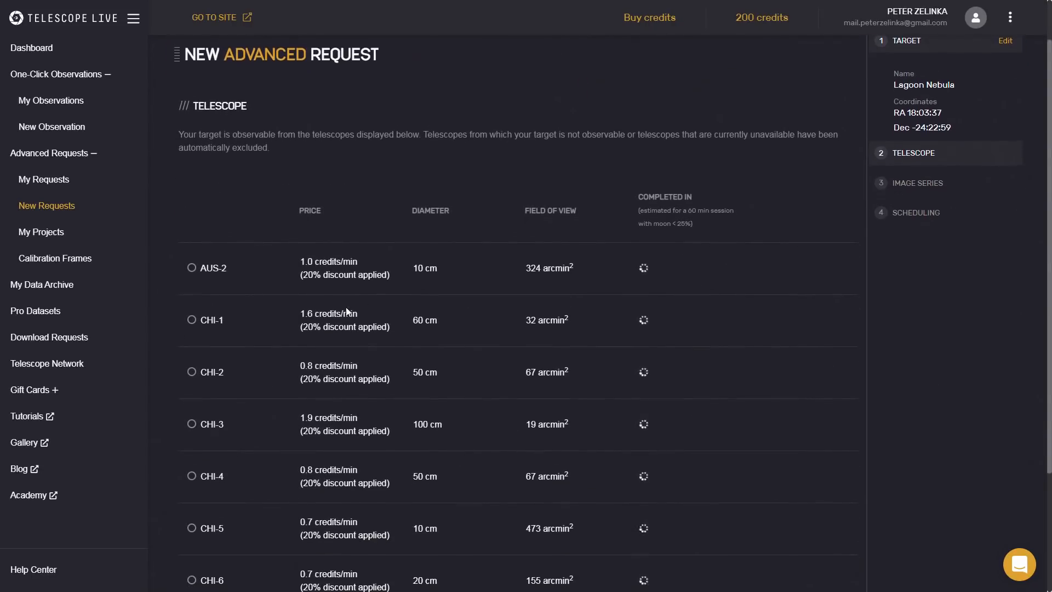
{"action": "scroll", "coordinate": [244, 329], "scroll_direction": "down", "scroll_amount": 2}
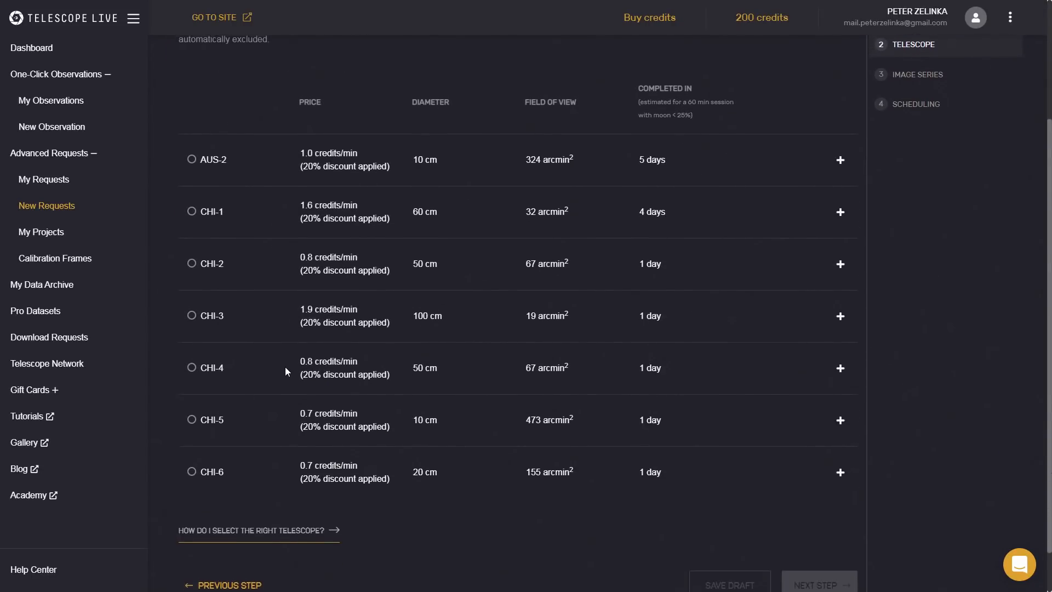
{"action": "scroll", "coordinate": [286, 367], "scroll_direction": "up", "scroll_amount": 1}
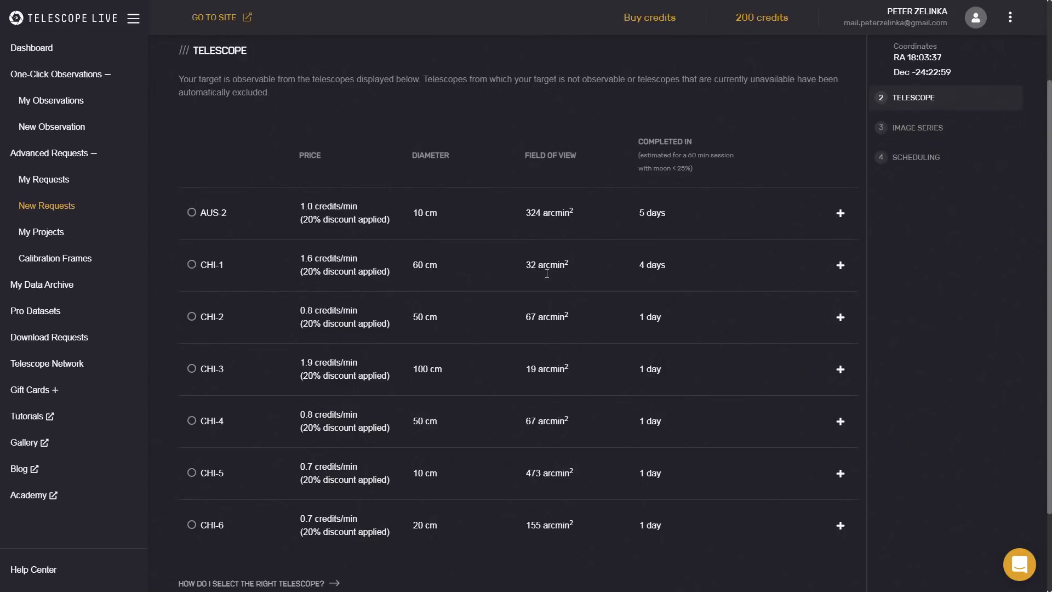
{"action": "scroll", "coordinate": [547, 465], "scroll_direction": "down", "scroll_amount": 1}
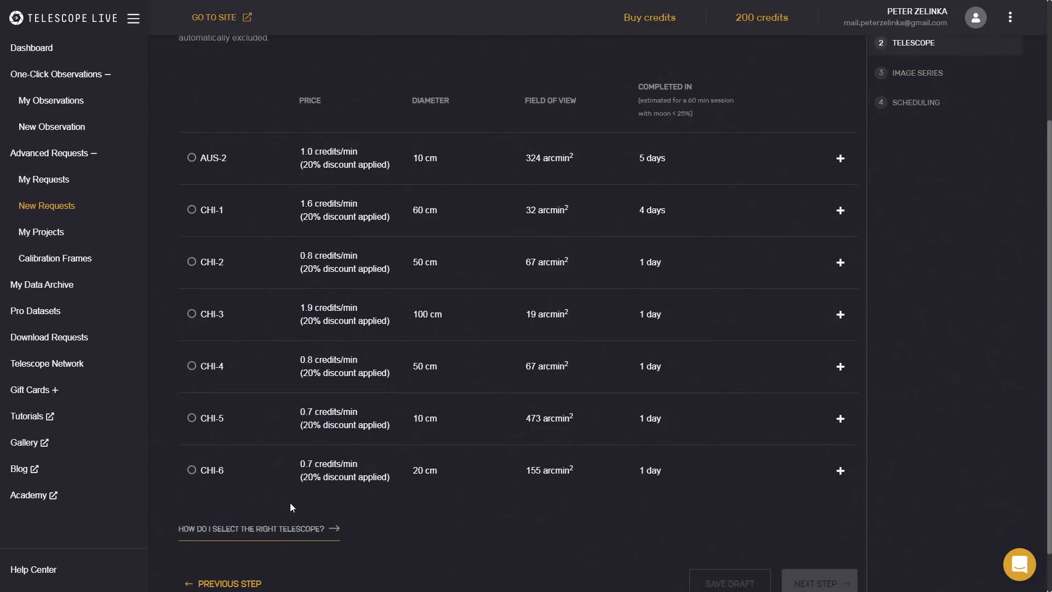
{"action": "scroll", "coordinate": [270, 460], "scroll_direction": "up", "scroll_amount": 1}
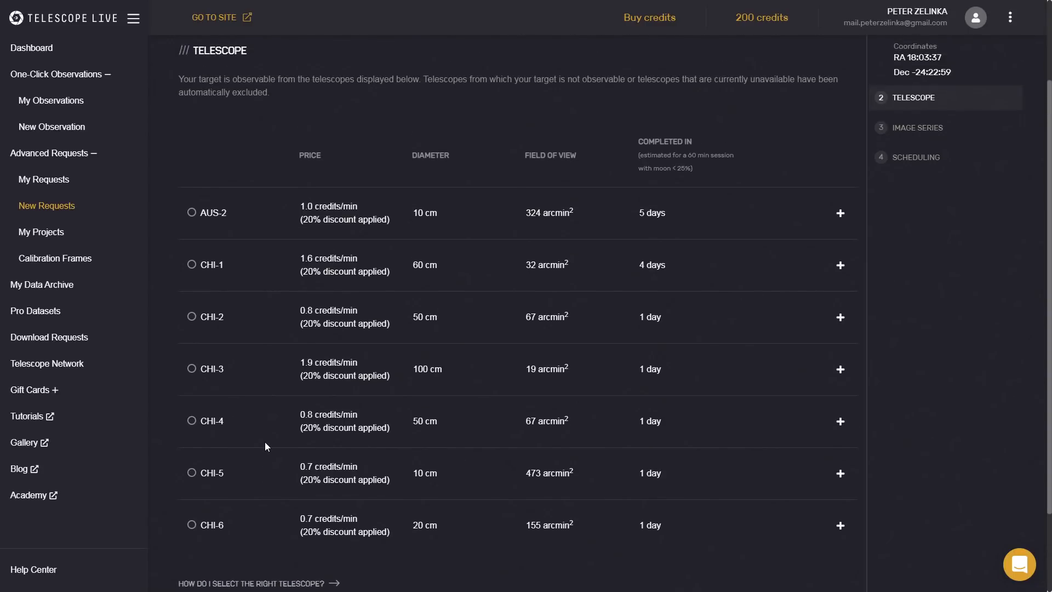
{"action": "left_click", "coordinate": [191, 212]}
{"action": "scroll", "coordinate": [748, 336], "scroll_direction": "down", "scroll_amount": 1}
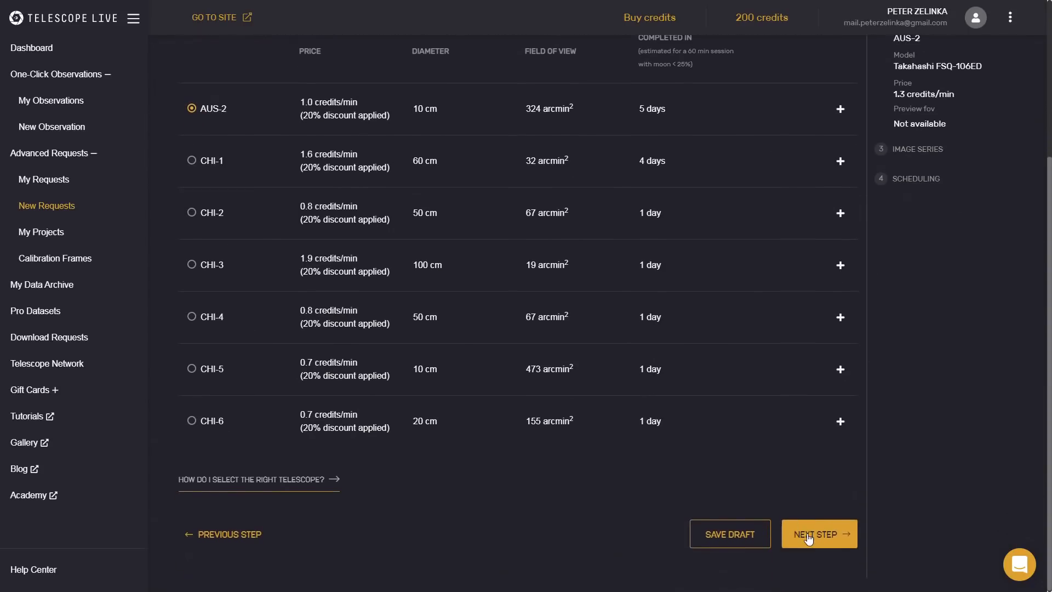
{"action": "left_click", "coordinate": [810, 531]}
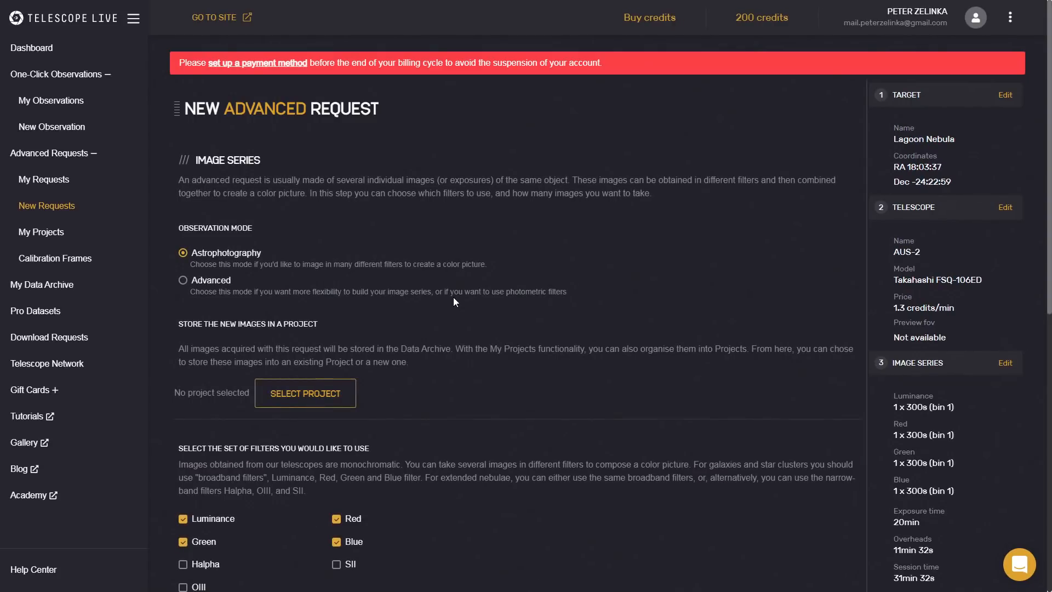
Review the image series options and set the observation mode to Advanced.
{"action": "scroll", "coordinate": [451, 282], "scroll_direction": "down", "scroll_amount": 1}
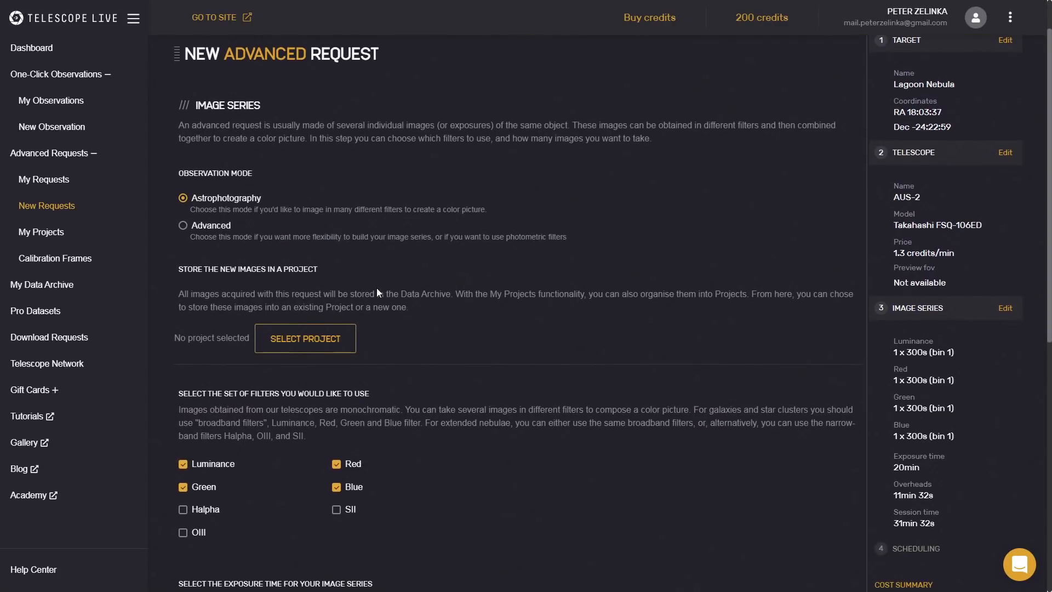
{"action": "scroll", "coordinate": [246, 488], "scroll_direction": "down", "scroll_amount": 2}
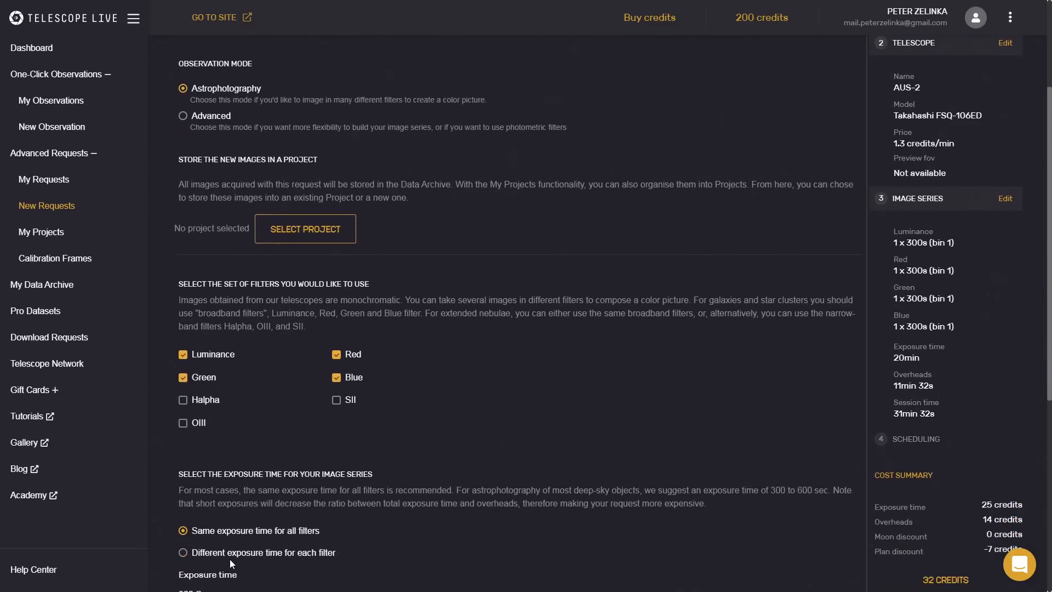
{"action": "scroll", "coordinate": [307, 387], "scroll_direction": "up", "scroll_amount": 2}
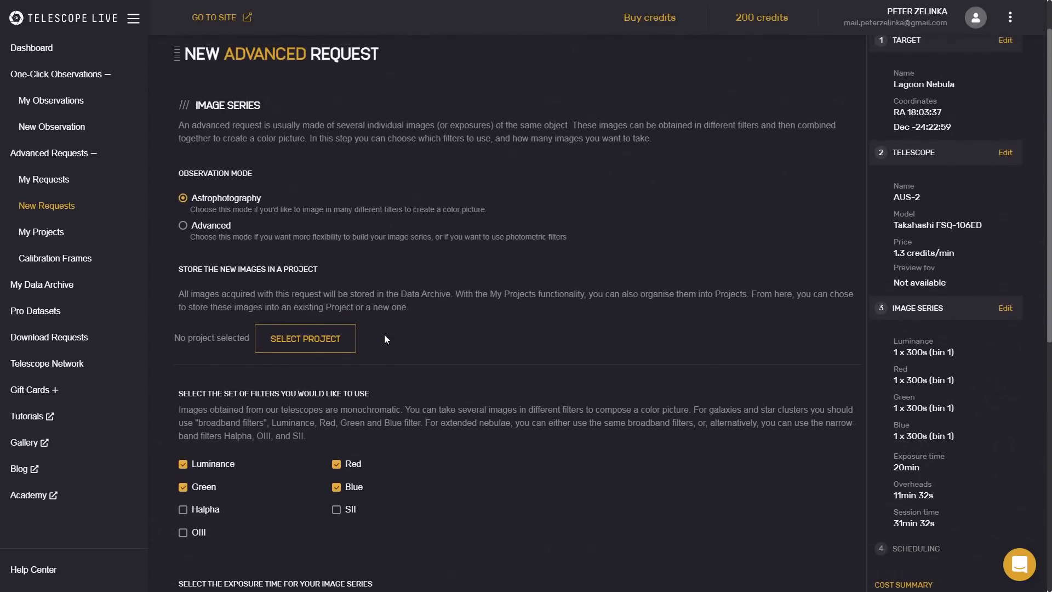
{"action": "left_click", "coordinate": [196, 225]}
Add the Halpha filter to the image series with 10 exposures of 600 s and no binning.
{"action": "scroll", "coordinate": [378, 390], "scroll_direction": "down", "scroll_amount": 2}
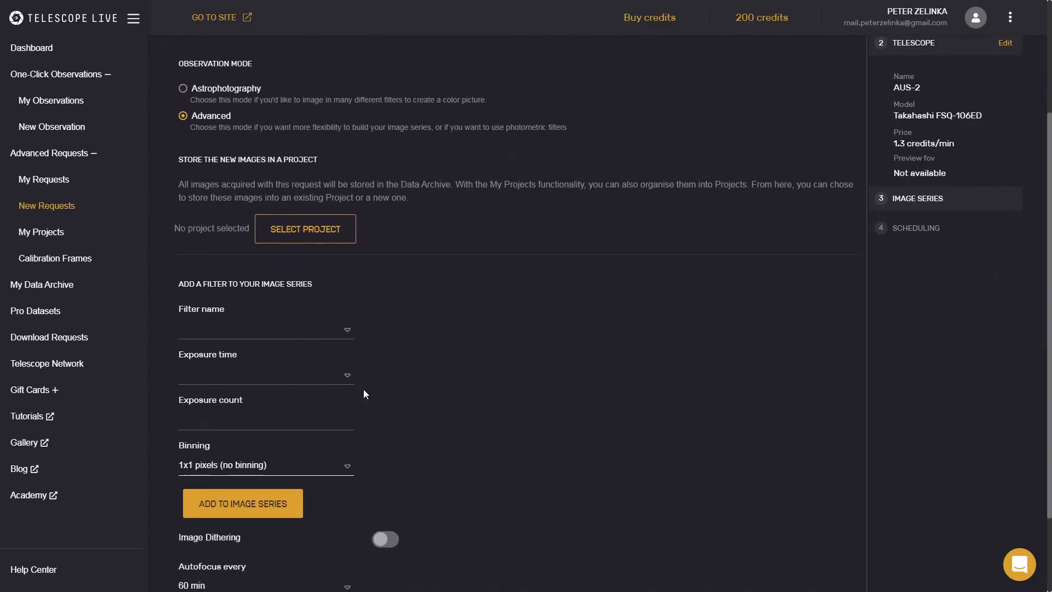
{"action": "left_click", "coordinate": [326, 339]}
{"action": "scroll", "coordinate": [301, 392], "scroll_direction": "down", "scroll_amount": 1}
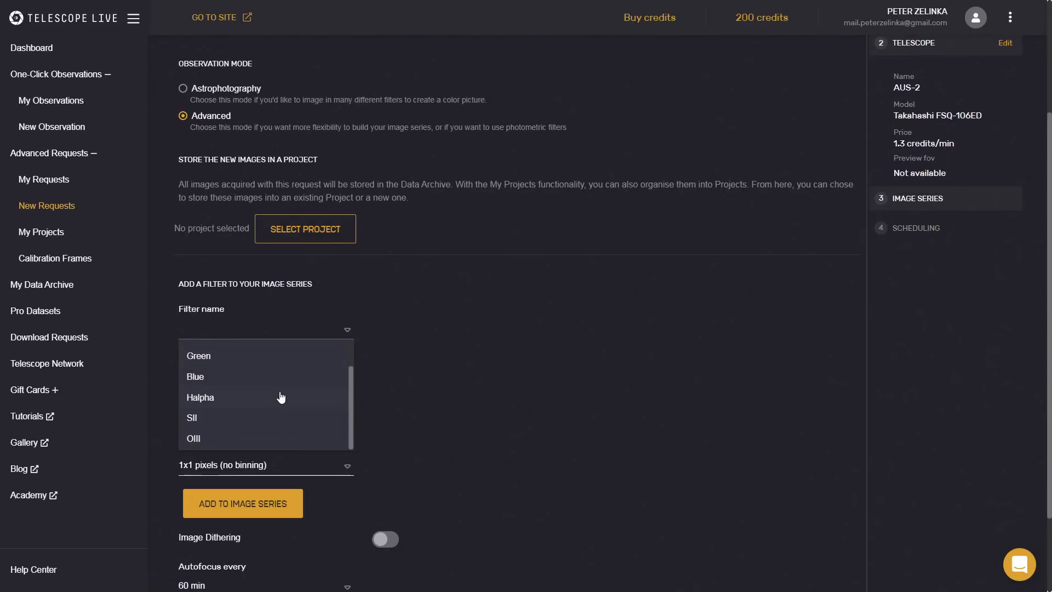
{"action": "left_click", "coordinate": [281, 397]}
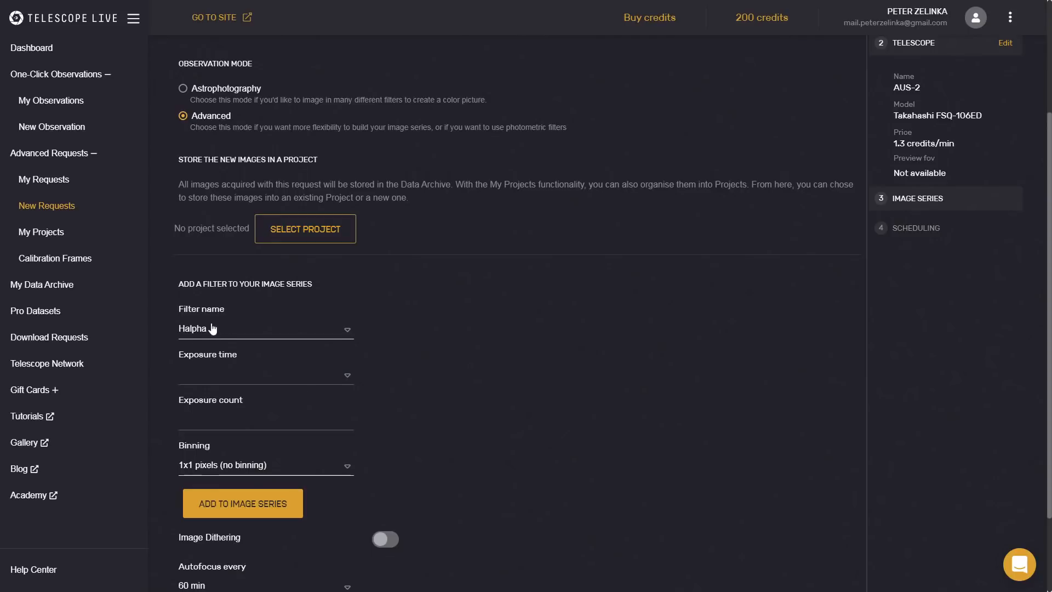
{"action": "left_click", "coordinate": [286, 377]}
{"action": "scroll", "coordinate": [261, 460], "scroll_direction": "down", "scroll_amount": 3}
{"action": "scroll", "coordinate": [262, 460], "scroll_direction": "down", "scroll_amount": 2}
{"action": "left_click", "coordinate": [252, 486]}
{"action": "left_click", "coordinate": [298, 423]}
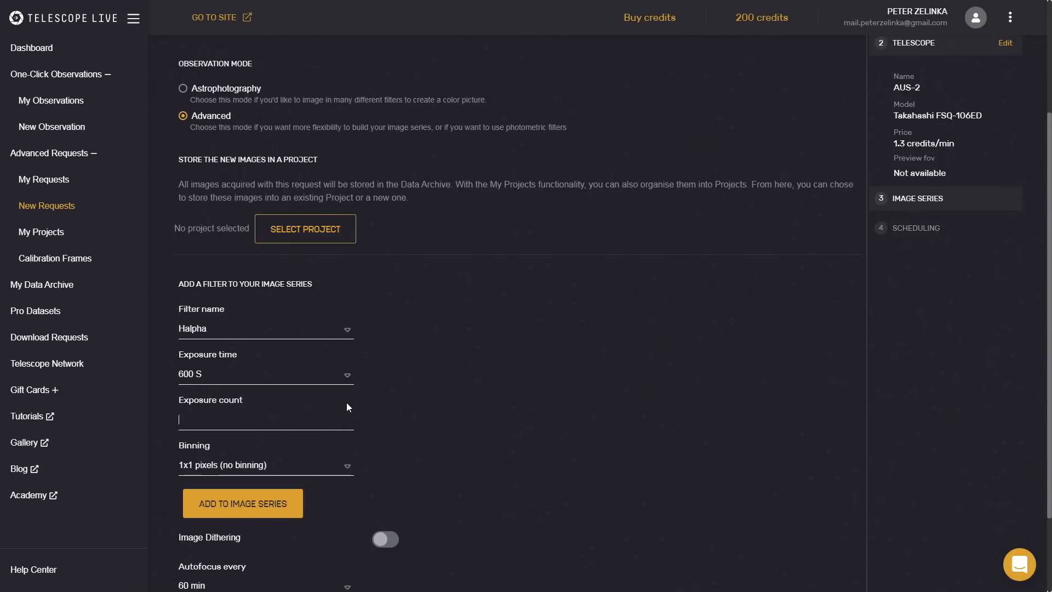
{"action": "type", "text": "6"}
{"action": "key", "text": "BackSpace"}
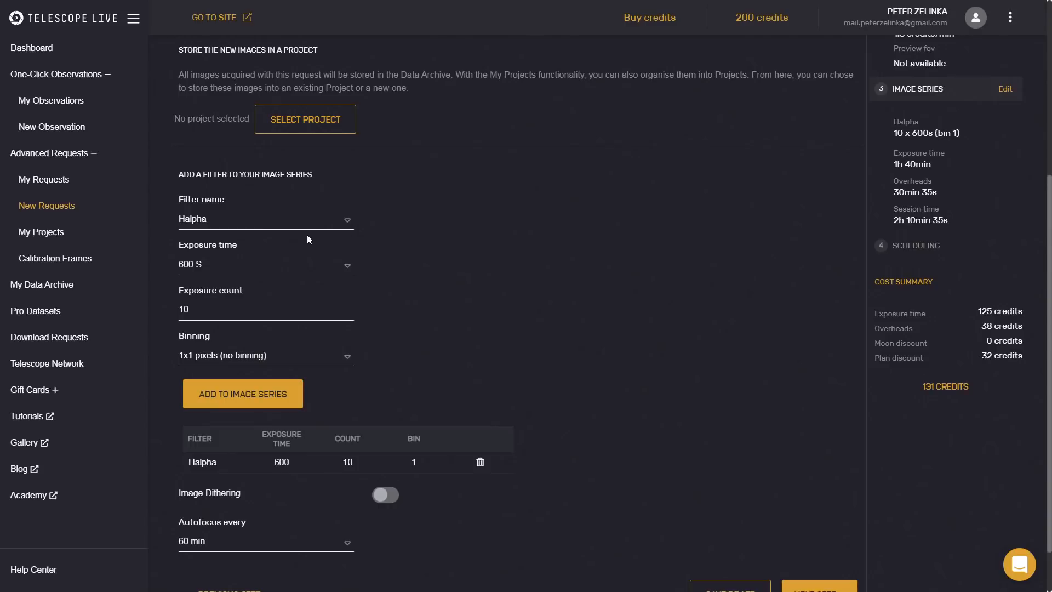
Add the Red and Blue filters to the image series, each with 10 exposures of 600 s.
{"action": "left_click", "coordinate": [289, 228]}
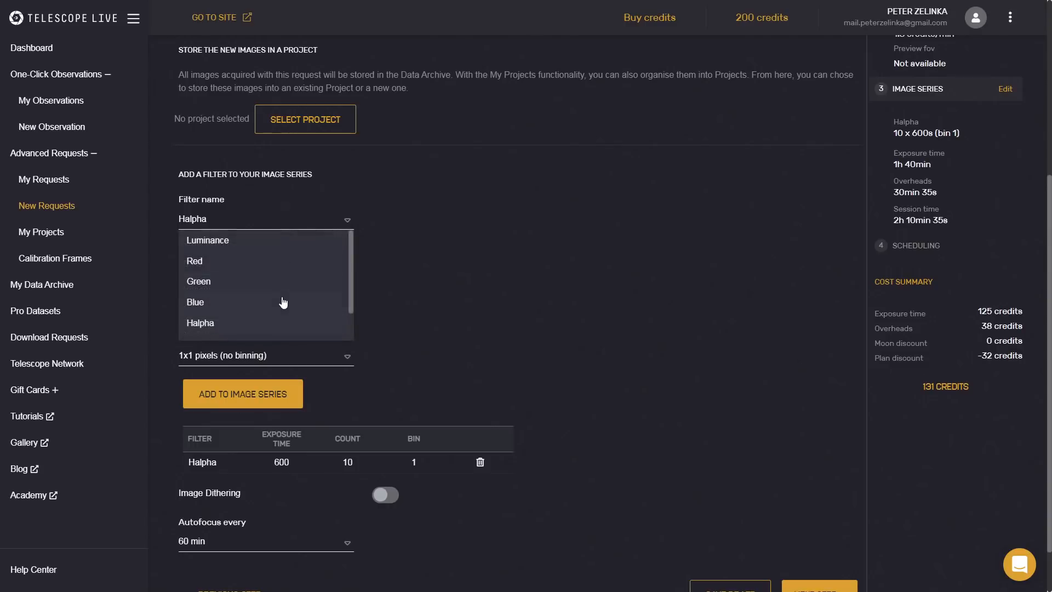
{"action": "left_click", "coordinate": [239, 269]}
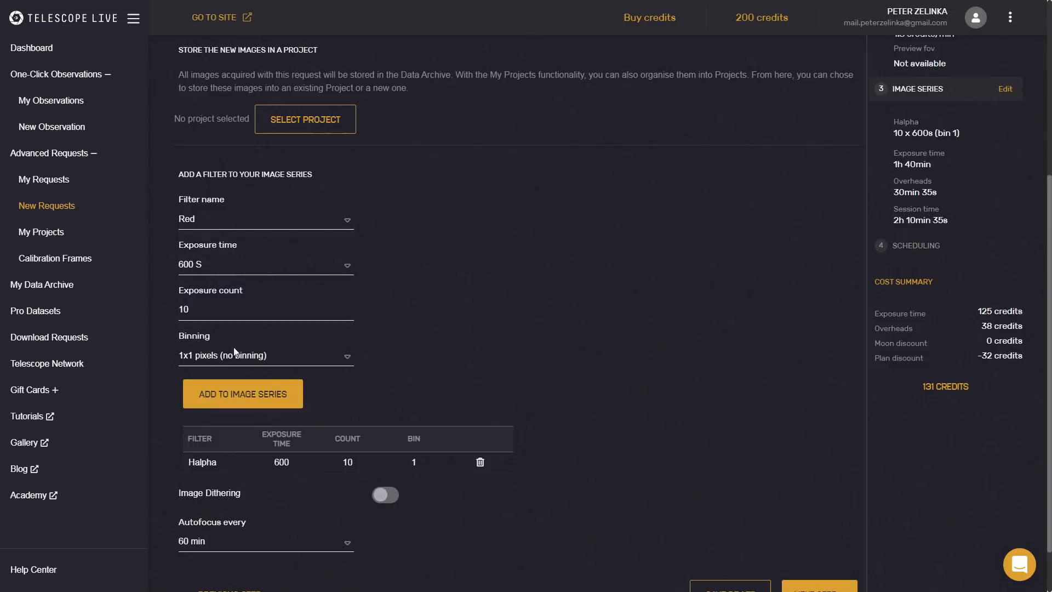
{"action": "left_click", "coordinate": [253, 402]}
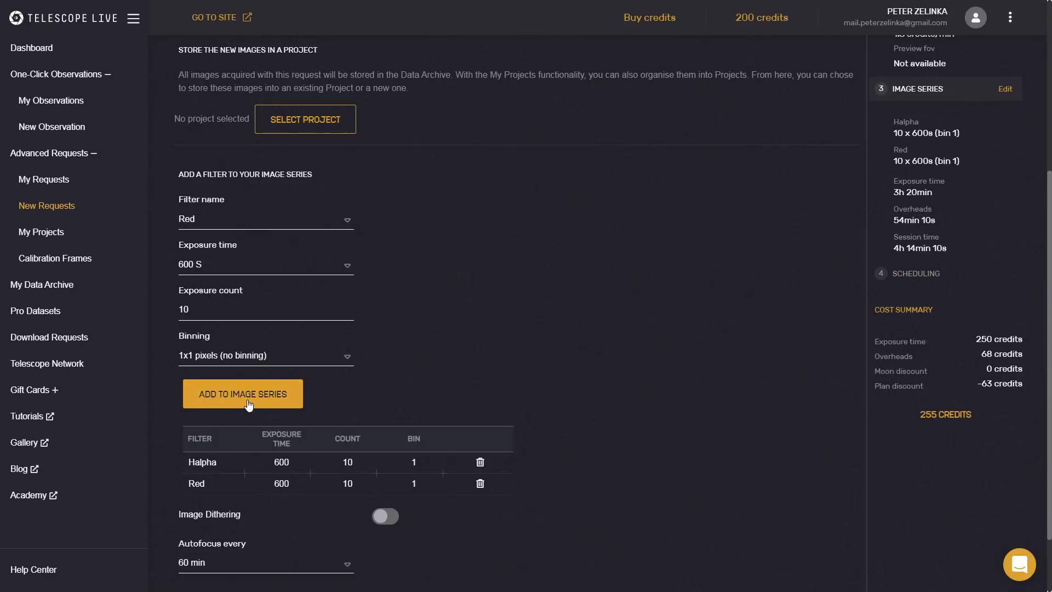
{"action": "left_click", "coordinate": [289, 219]}
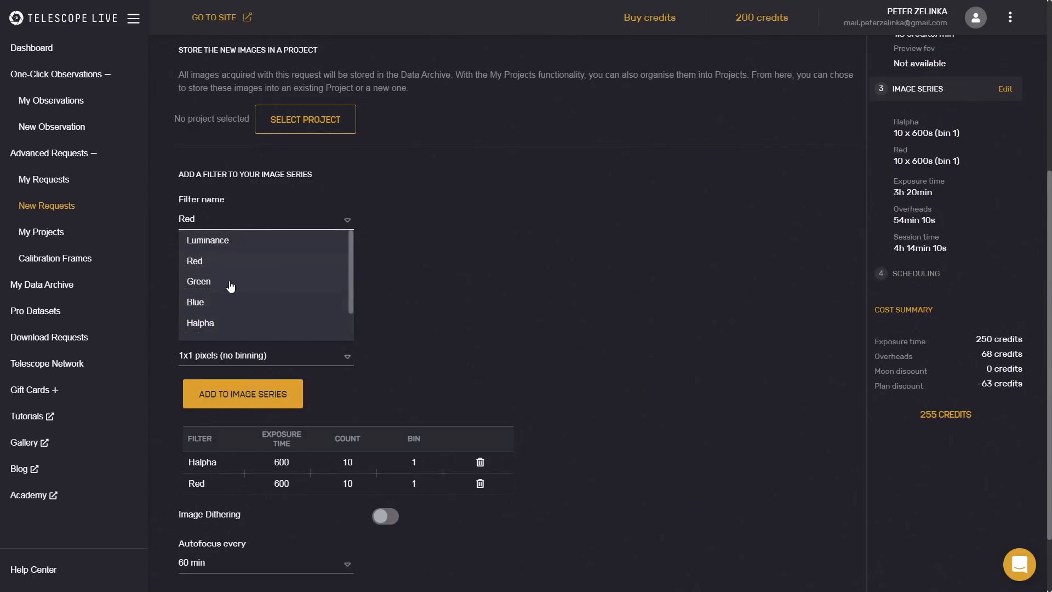
{"action": "left_click", "coordinate": [230, 302]}
{"action": "left_click", "coordinate": [267, 397]}
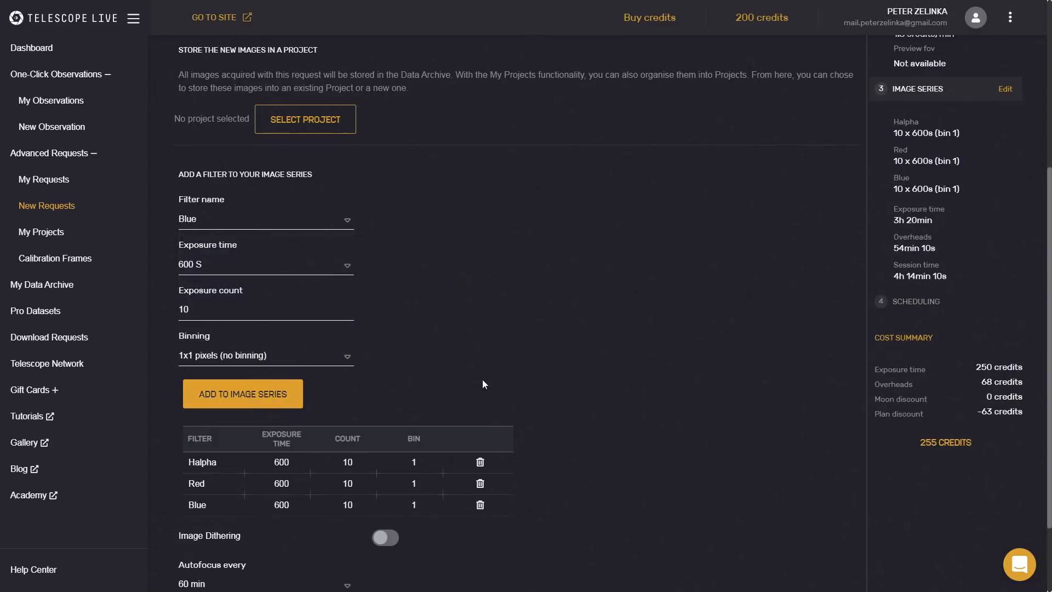
Proceed to scheduling, limit moon illumination to less than 75%, and review the expected completion date and cost.
{"action": "scroll", "coordinate": [273, 360], "scroll_direction": "down", "scroll_amount": 2}
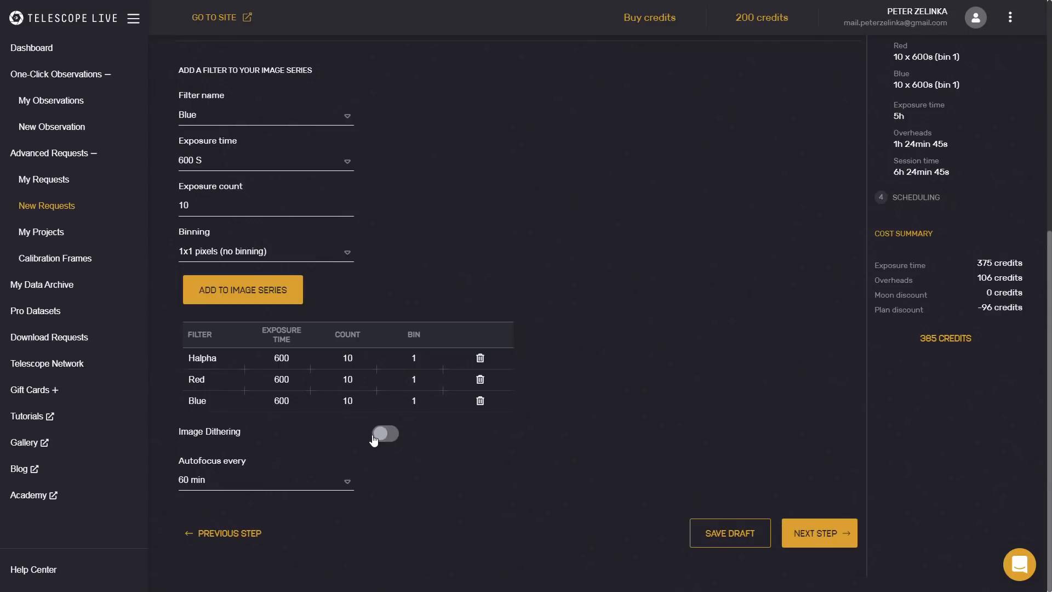
{"action": "left_click", "coordinate": [796, 527]}
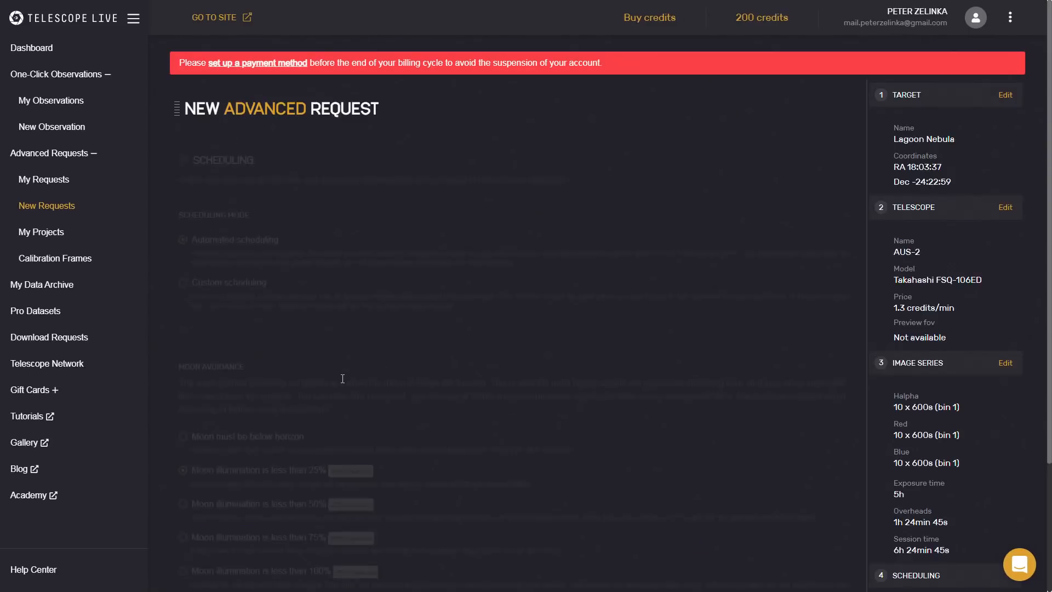
{"action": "scroll", "coordinate": [329, 343], "scroll_direction": "down", "scroll_amount": 1}
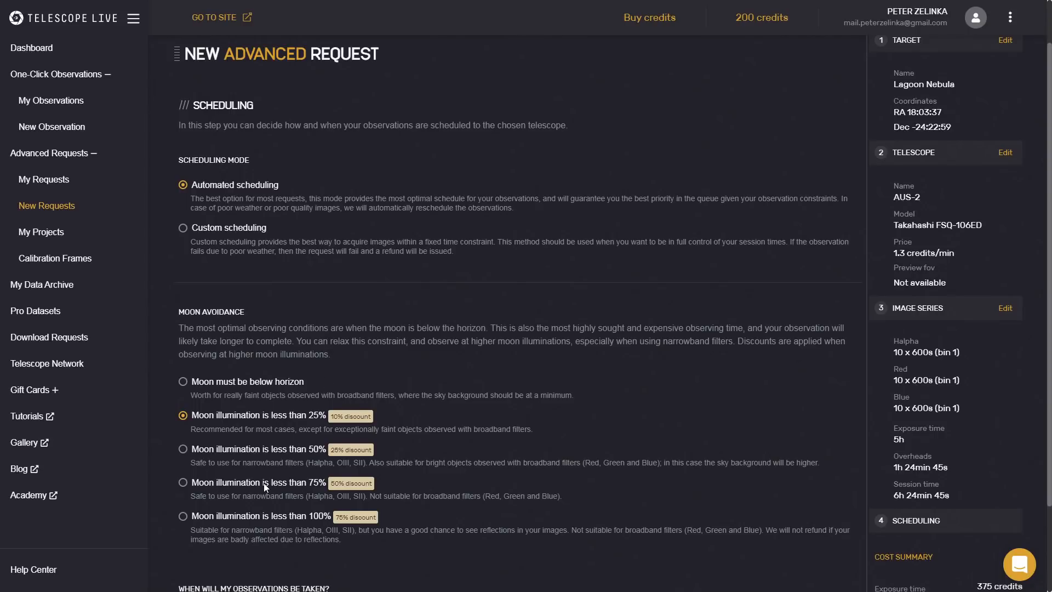
{"action": "left_click_drag", "start_coordinate": [226, 496], "coordinate": [298, 495]}
{"action": "left_click", "coordinate": [184, 482]}
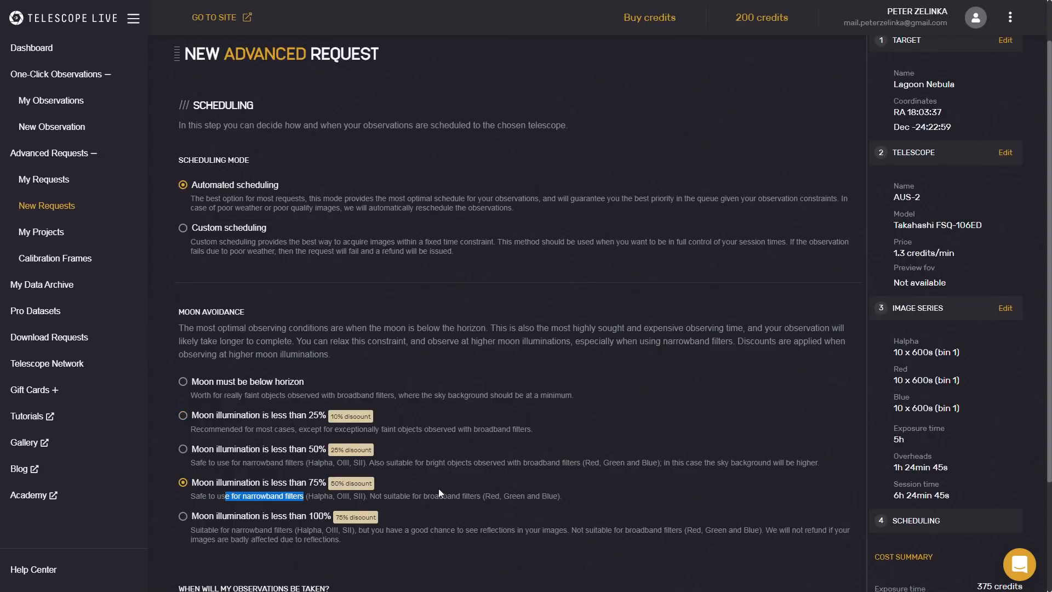
{"action": "scroll", "coordinate": [950, 495], "scroll_direction": "down", "scroll_amount": 3}
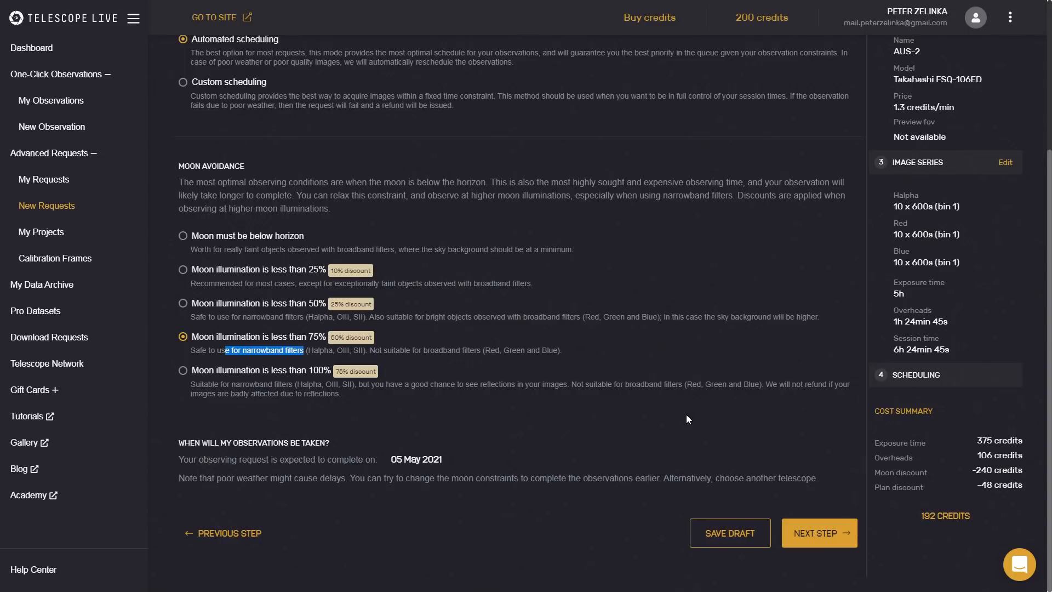
{"action": "scroll", "coordinate": [686, 414], "scroll_direction": "up", "scroll_amount": 4}
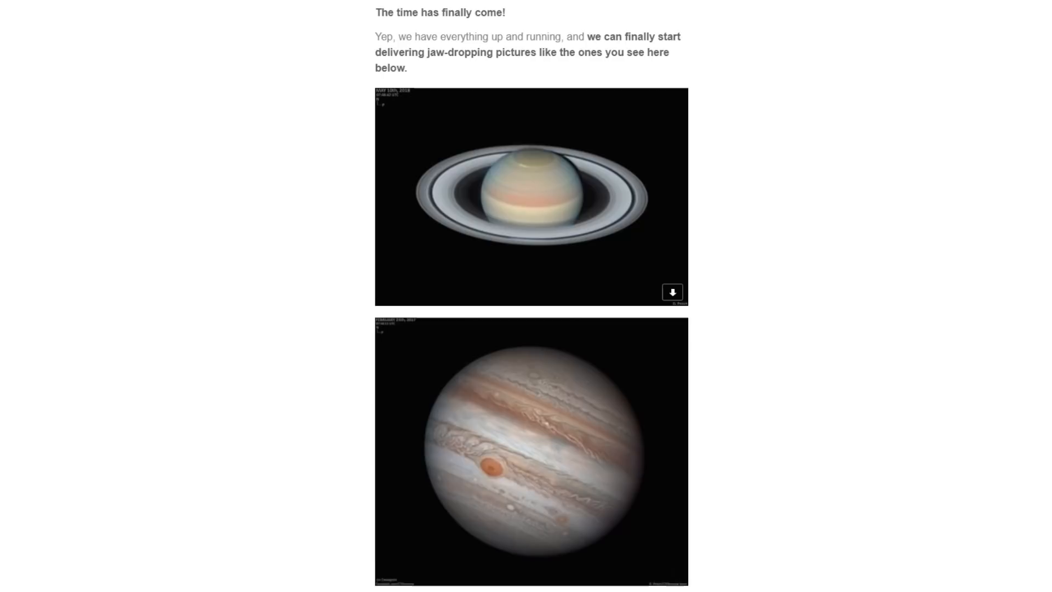
Read the planetary imaging announcement, including the date and time of the special live event.
{"action": "scroll", "coordinate": [646, 534], "scroll_direction": "down", "scroll_amount": 10}
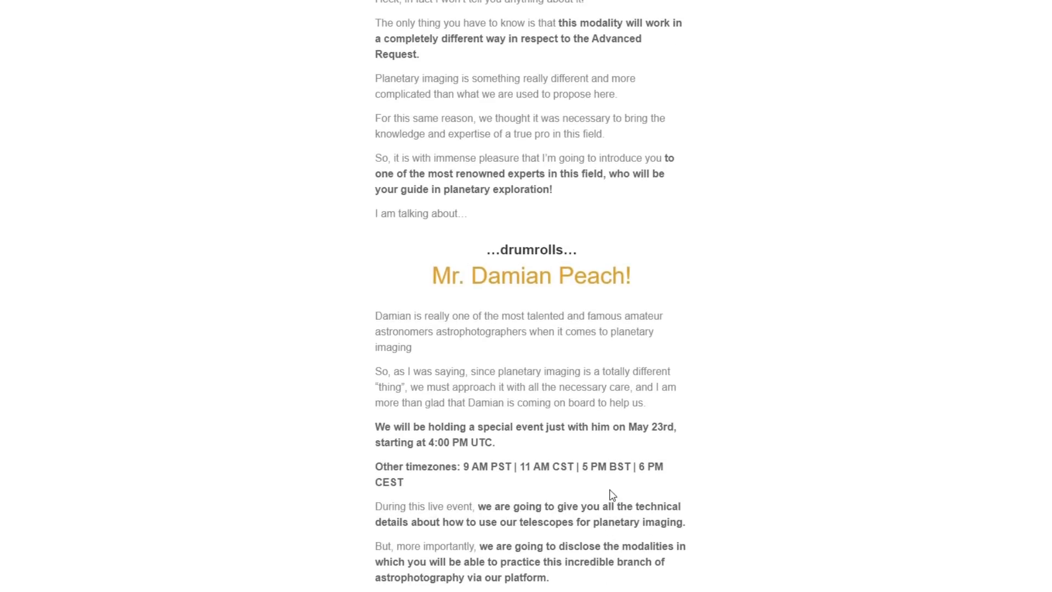
{"action": "left_click_drag", "start_coordinate": [651, 427], "coordinate": [683, 428]}
{"action": "left_click", "coordinate": [552, 432]}
{"action": "scroll", "coordinate": [832, 448], "scroll_direction": "down", "scroll_amount": 1}
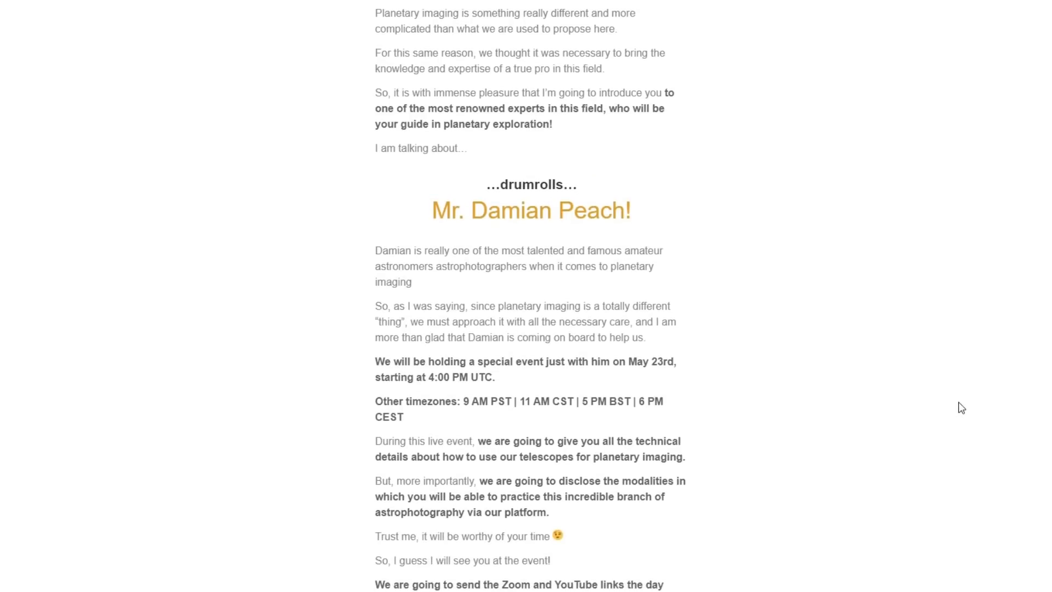
{"action": "scroll", "coordinate": [960, 407], "scroll_direction": "down", "scroll_amount": 1}
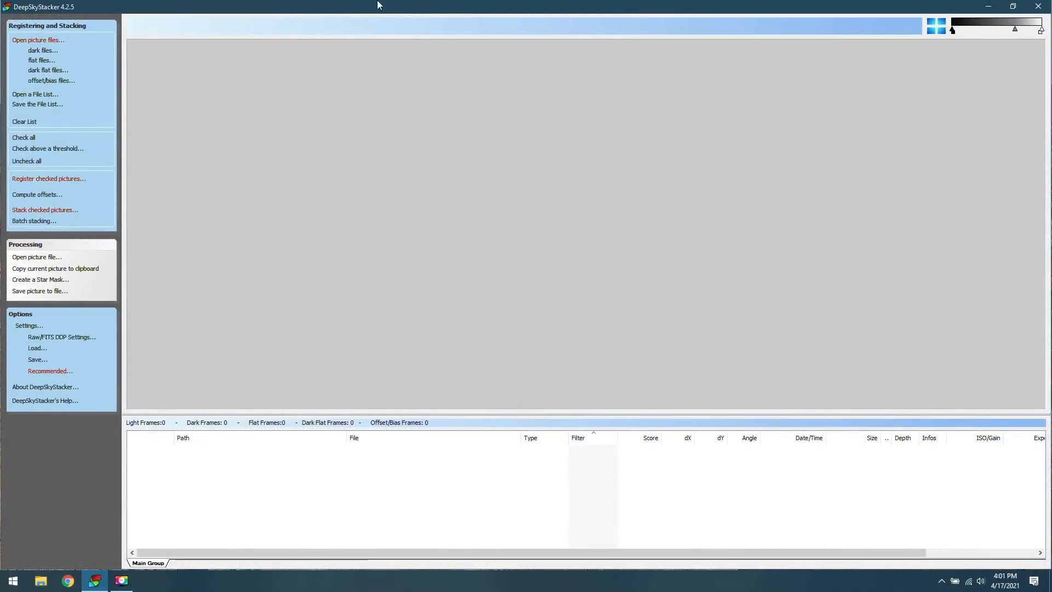
In DeepSkyStacker, load the six calibrated Eagle Nebula FITS files as light frames: two each for Halpha, OIII and SII.
{"action": "left_click", "coordinate": [45, 40]}
{"action": "left_click", "coordinate": [129, 118]}
{"action": "left_click", "coordinate": [191, 207], "text": "ctrl"}
{"action": "left_click", "coordinate": [314, 115], "text": "ctrl"}
{"action": "left_click", "coordinate": [436, 116], "text": "ctrl"}
{"action": "left_click", "coordinate": [620, 118], "text": "ctrl"}
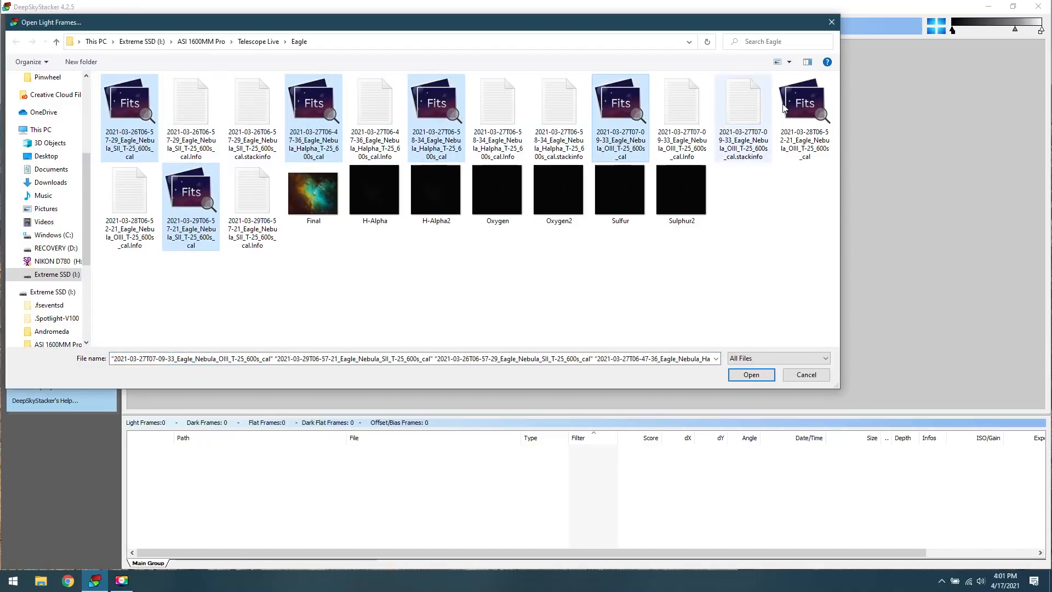
{"action": "left_click", "coordinate": [819, 147], "text": "ctrl"}
{"action": "left_click", "coordinate": [749, 372]}
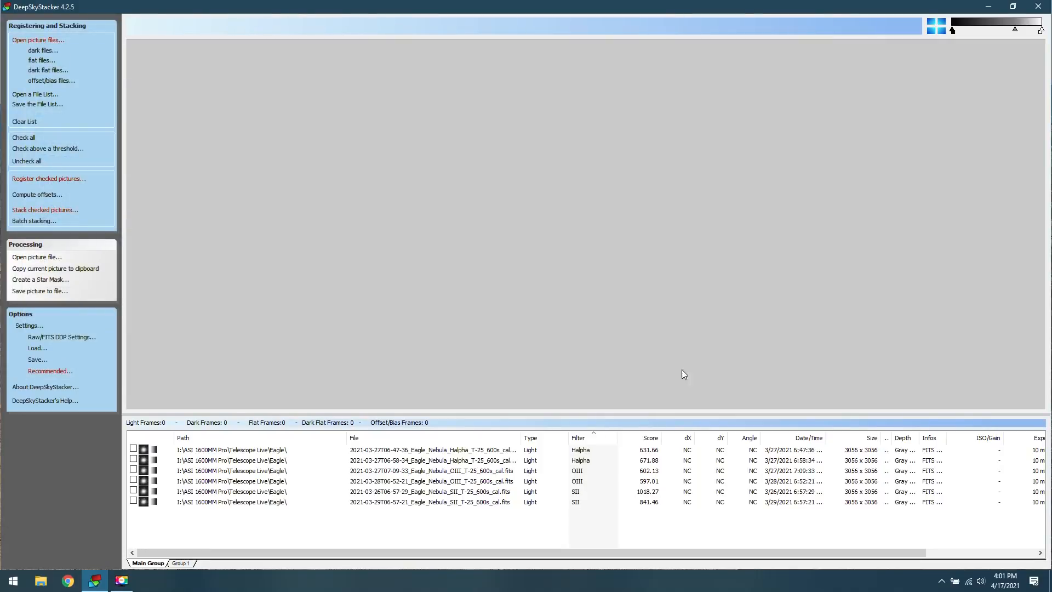
Preview the first Halpha light frame and include both Halpha frames for stacking.
{"action": "left_click", "coordinate": [416, 451]}
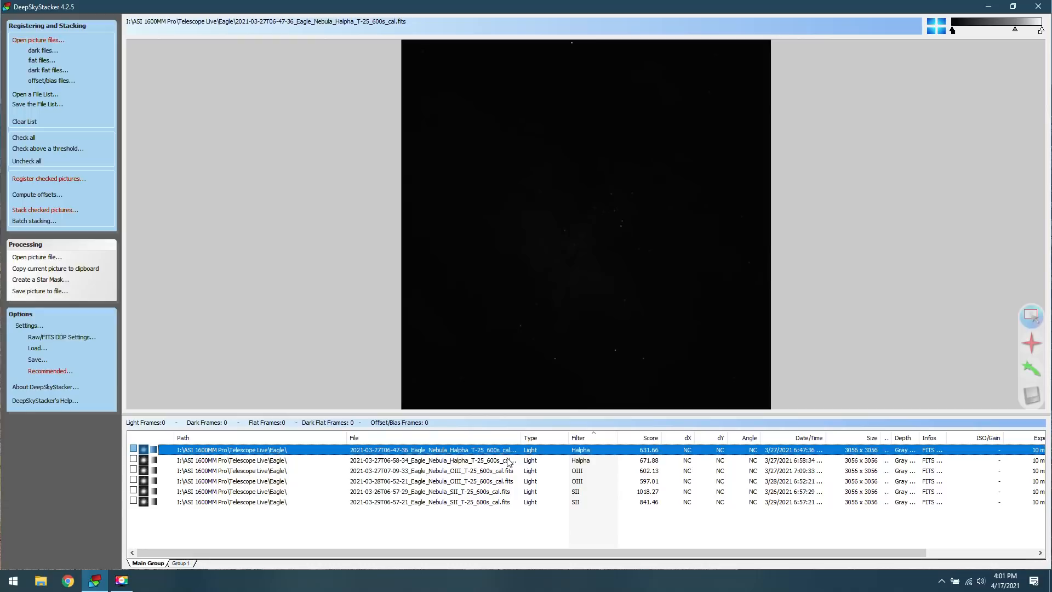
{"action": "left_click", "coordinate": [133, 449]}
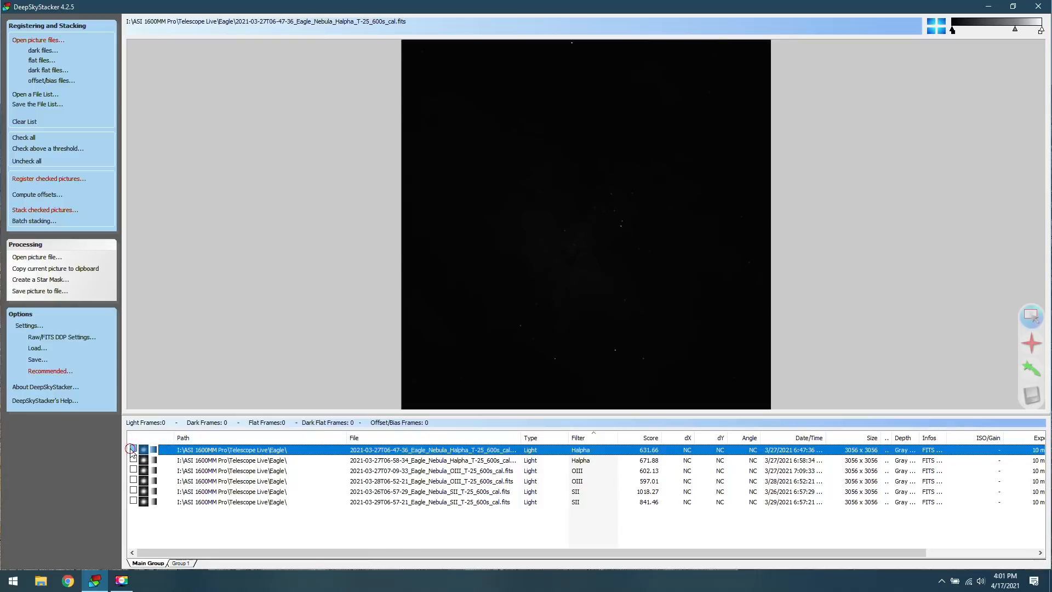
{"action": "left_click", "coordinate": [133, 459]}
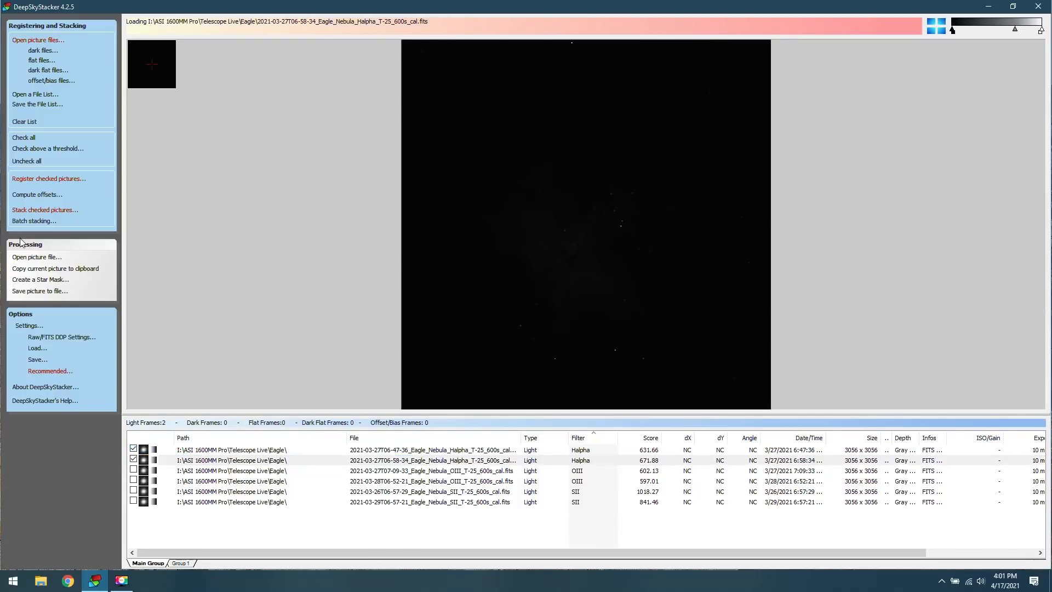
Review the registration settings and the recommended stacking settings for the two Halpha frames without changing them.
{"action": "left_click", "coordinate": [59, 182]}
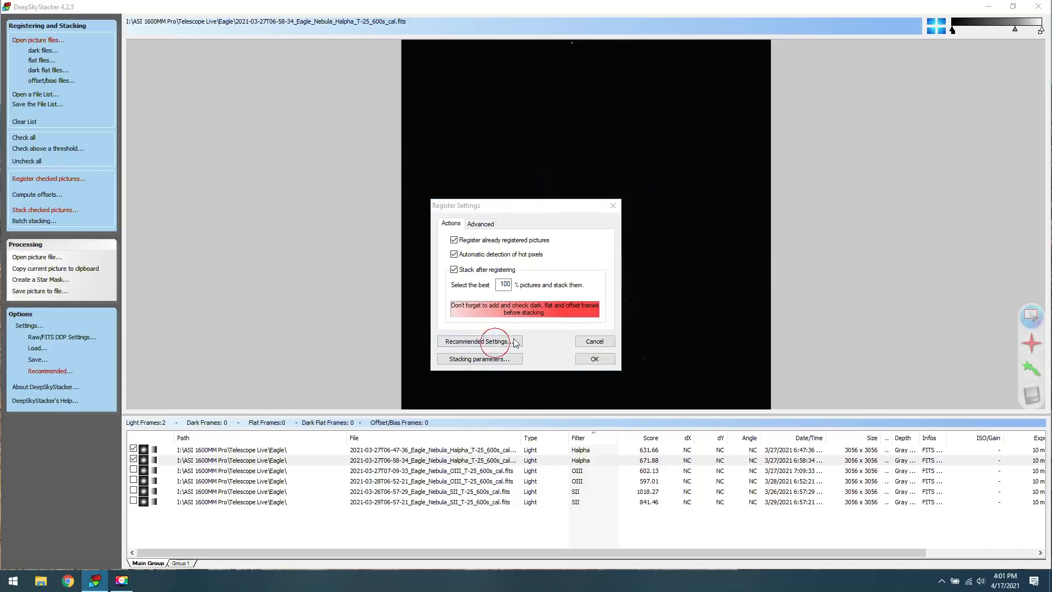
{"action": "left_click", "coordinate": [478, 341]}
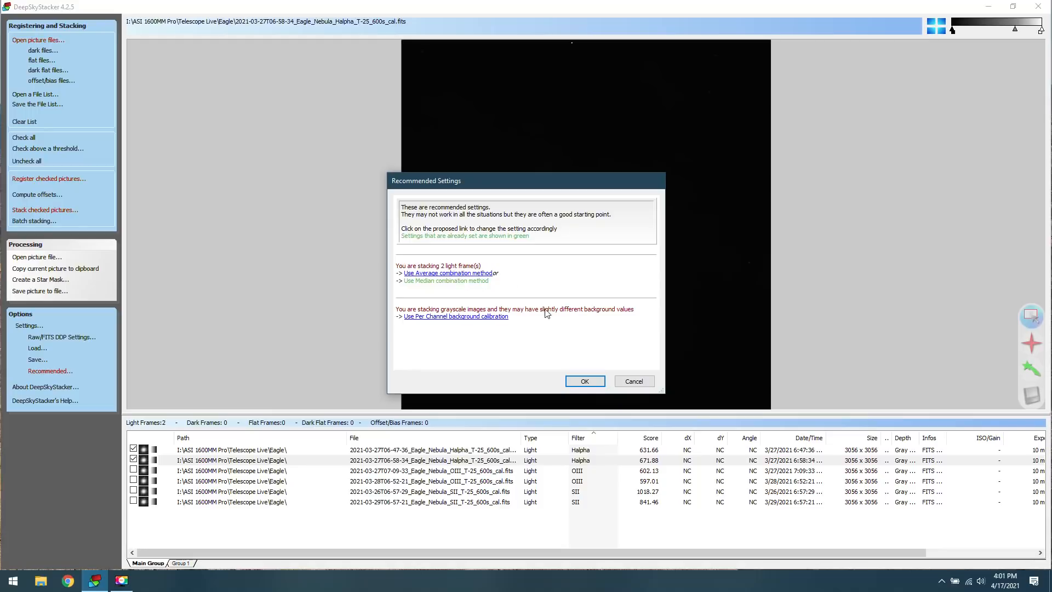
{"action": "left_click", "coordinate": [593, 383]}
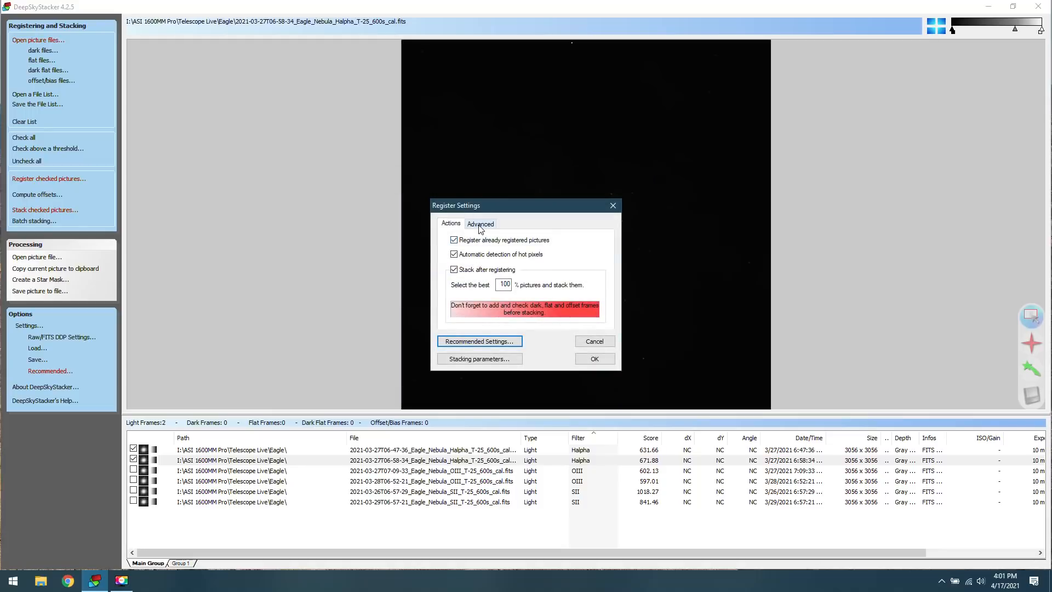
{"action": "left_click", "coordinate": [597, 343]}
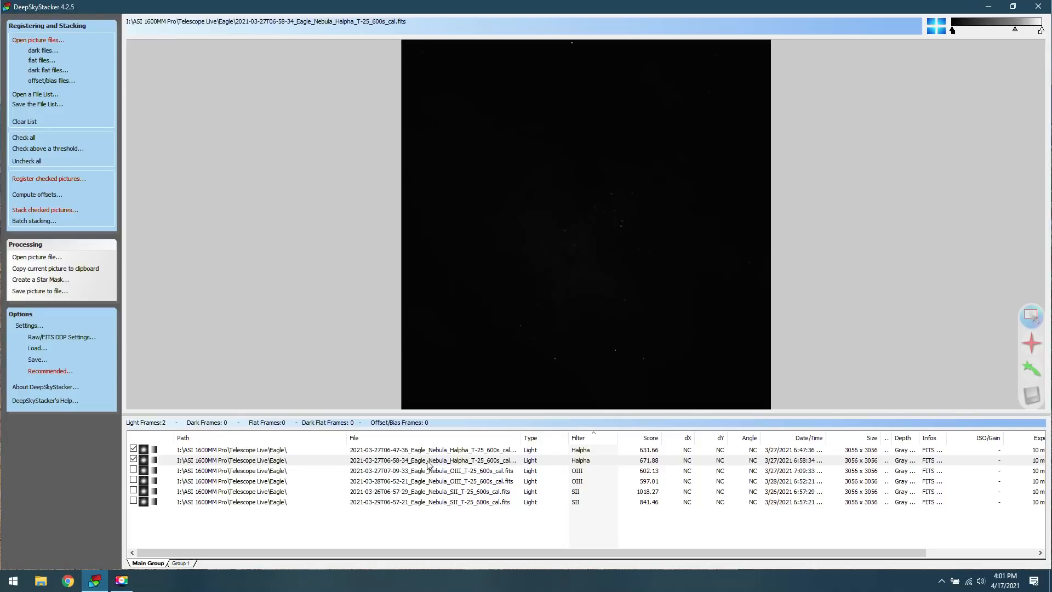
Set the second Halpha frame, 2021-03-27T06-58-34, as the reference frame for stacking.
{"action": "left_click", "coordinate": [389, 481]}
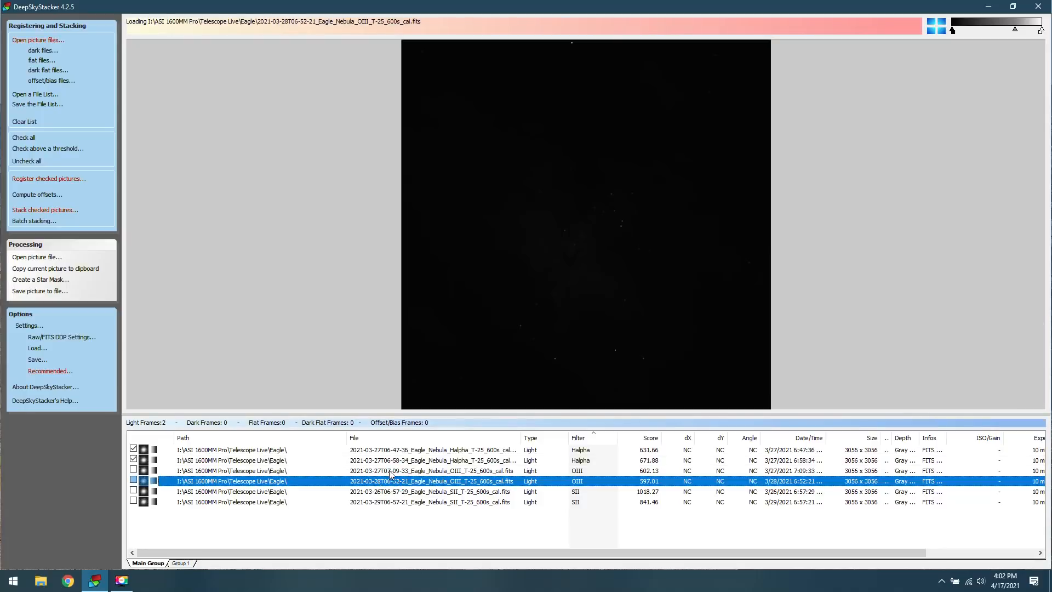
{"action": "right_click", "coordinate": [387, 460]}
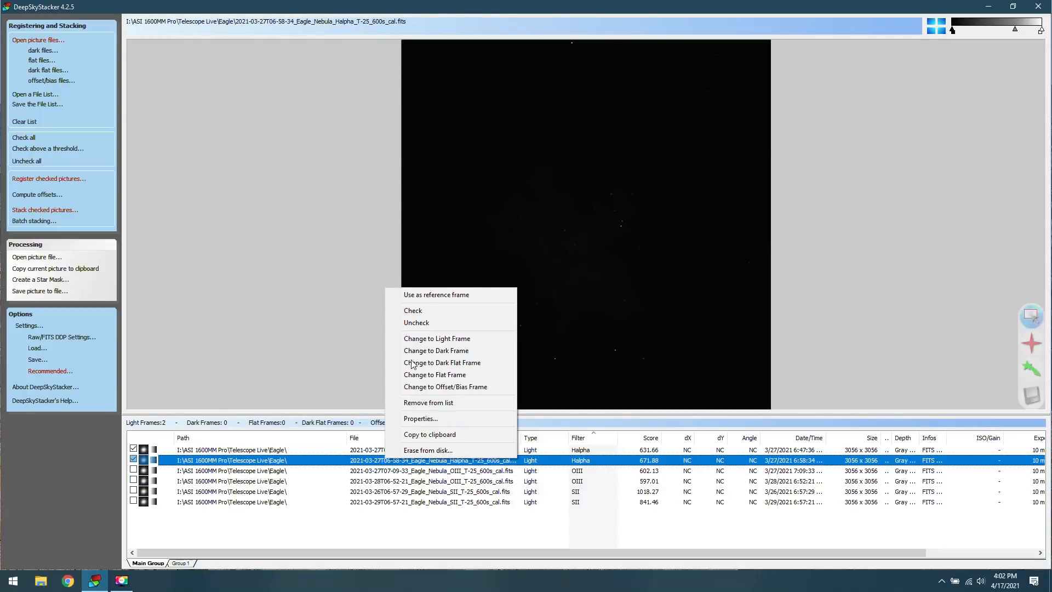
{"action": "left_click", "coordinate": [491, 297]}
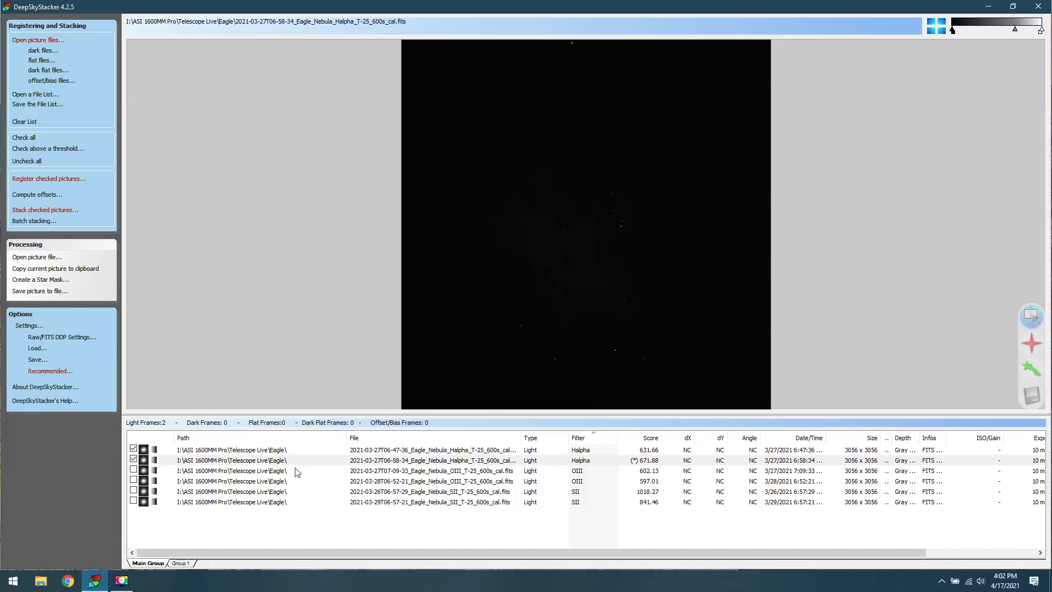
{"action": "left_click", "coordinate": [205, 459]}
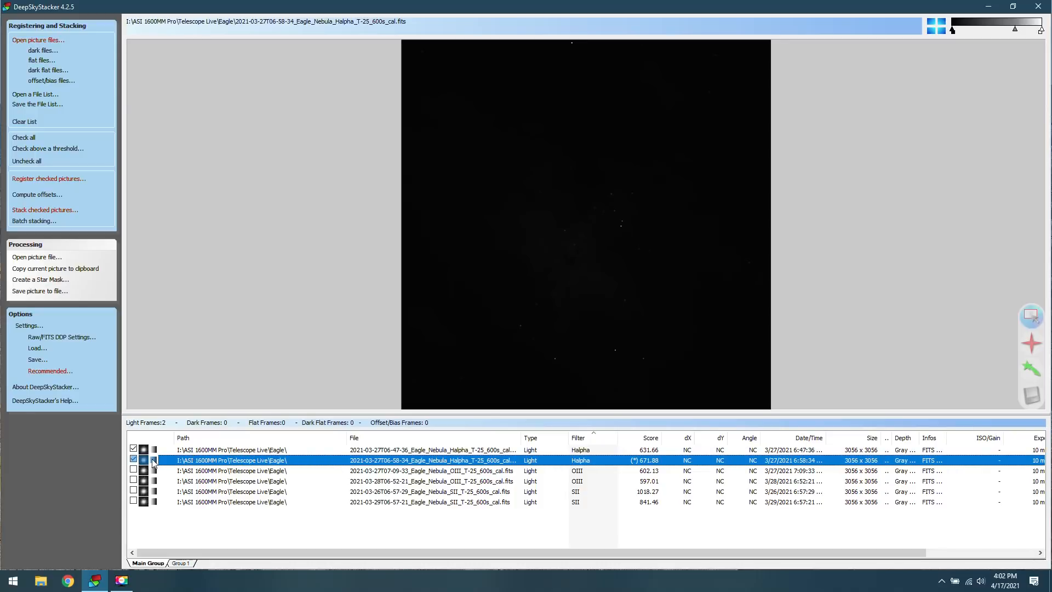
Stack the two checked Halpha frames using the Median method and look at the options for saving the result.
{"action": "left_click", "coordinate": [45, 210]}
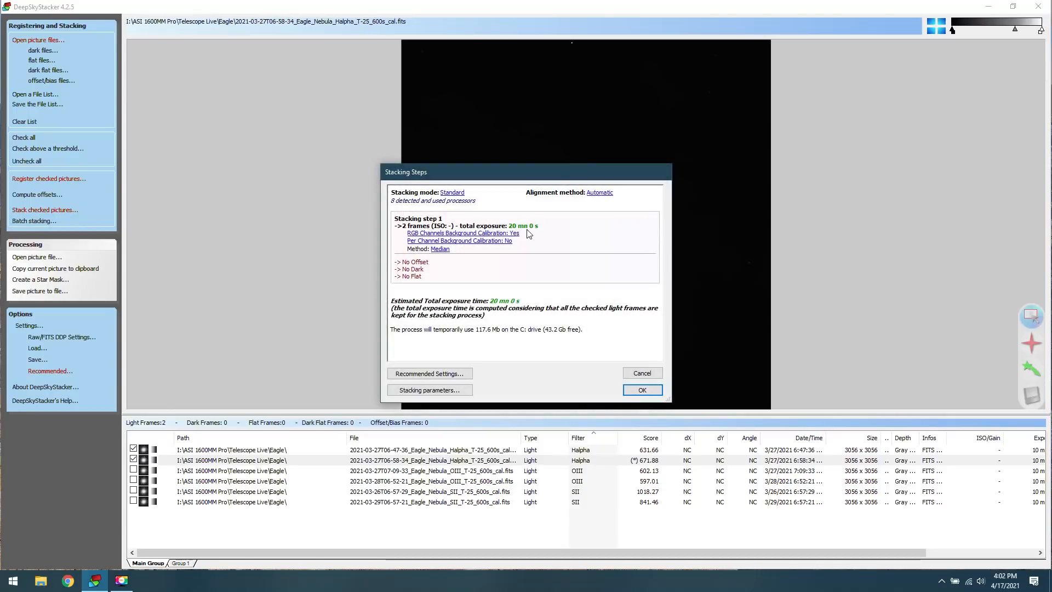
{"action": "left_click", "coordinate": [643, 390]}
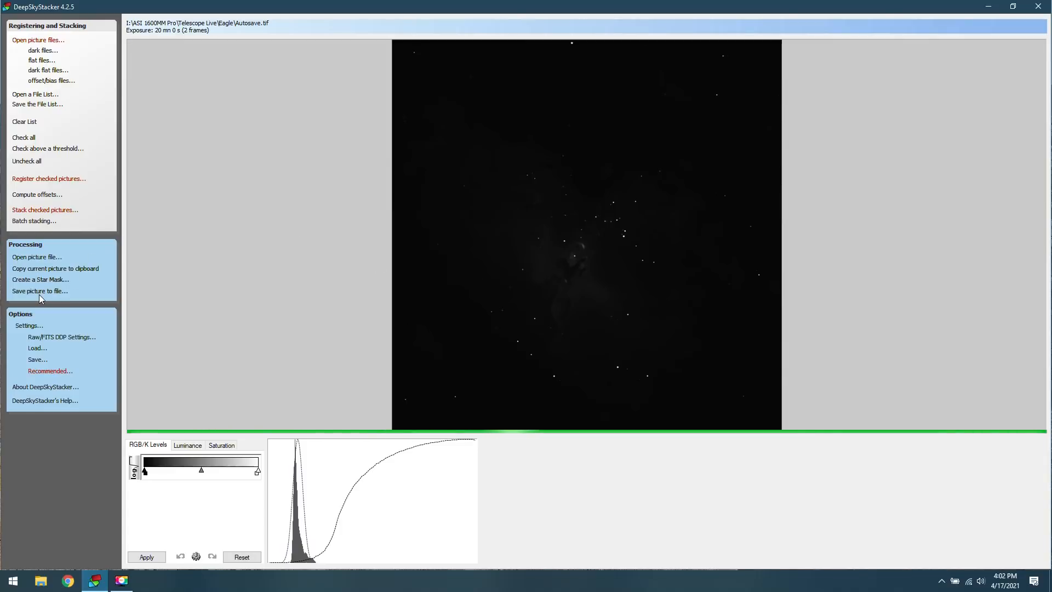
{"action": "left_click", "coordinate": [57, 295]}
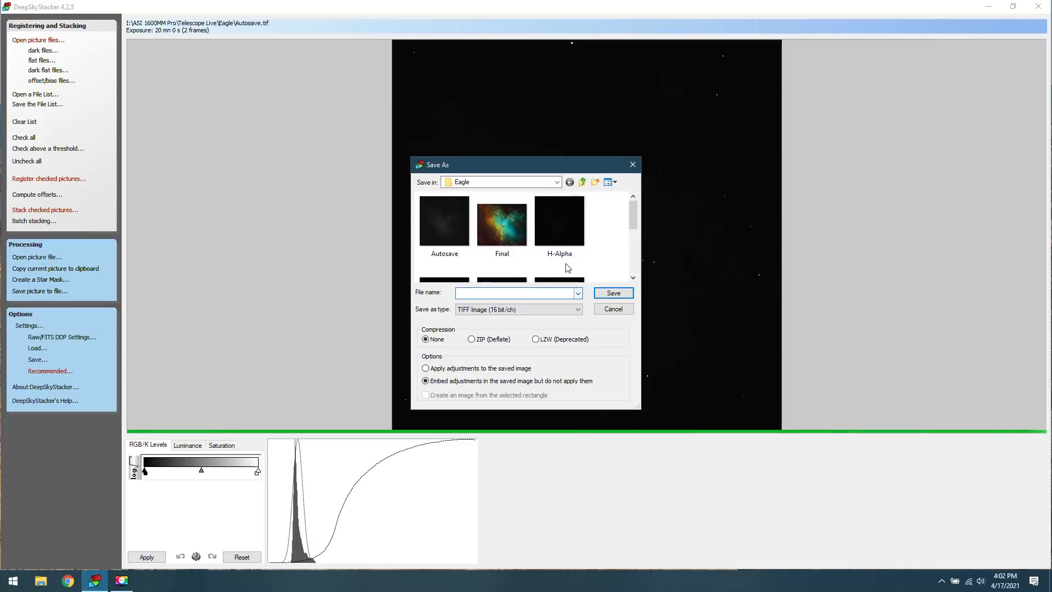
{"action": "left_click", "coordinate": [611, 307]}
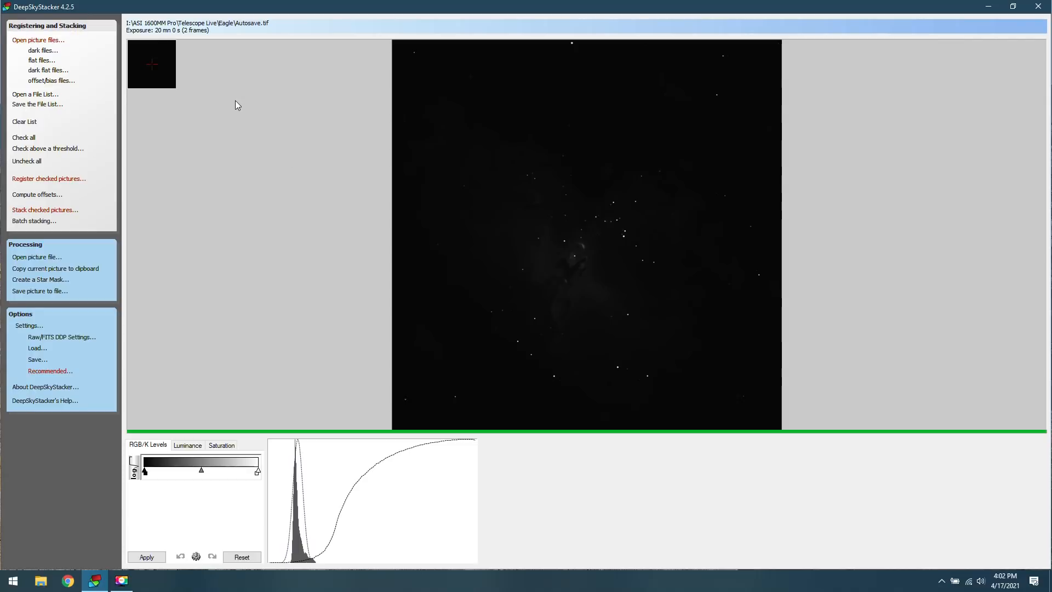
Back in the frame list, check the two OIII frames instead of the Halpha ones and review their stacking steps.
{"action": "left_click", "coordinate": [64, 26]}
{"action": "left_click", "coordinate": [133, 449]}
{"action": "left_click", "coordinate": [133, 459]}
{"action": "left_click", "coordinate": [133, 469]}
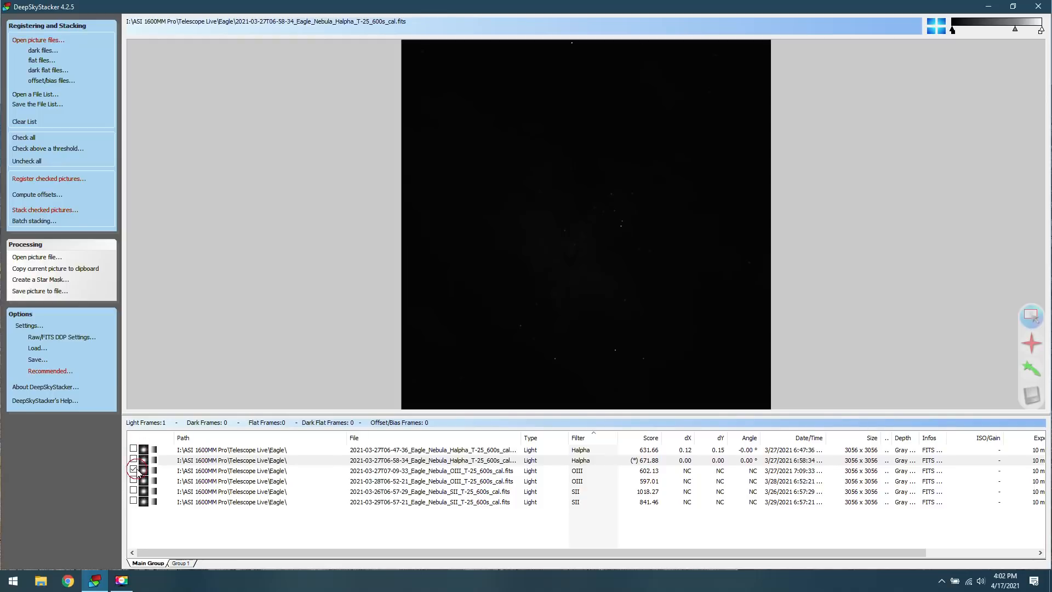
{"action": "left_click", "coordinate": [133, 479]}
{"action": "left_click", "coordinate": [208, 471]}
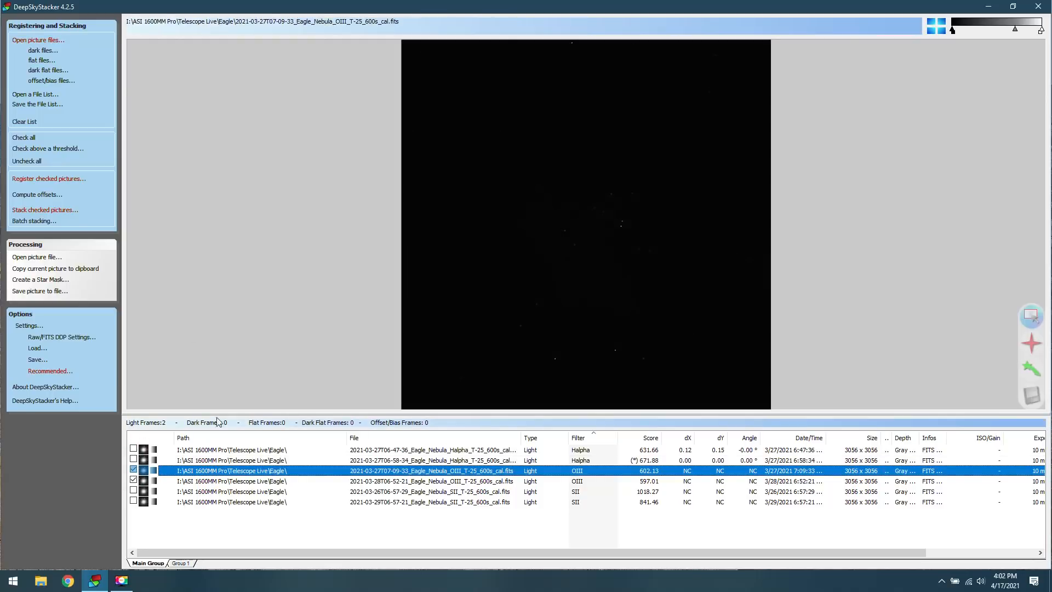
{"action": "left_click", "coordinate": [62, 212]}
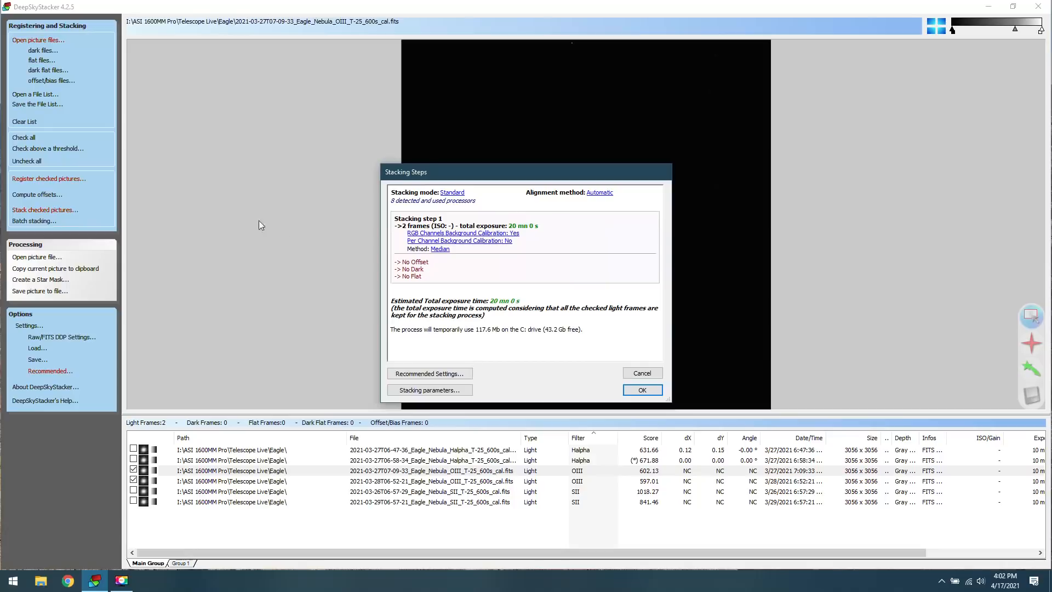
{"action": "left_click", "coordinate": [639, 373]}
Replace the checked OIII frames with the two SII frames and stack them using the Median method.
{"action": "left_click", "coordinate": [134, 471]}
{"action": "left_click", "coordinate": [134, 480]}
{"action": "left_click", "coordinate": [132, 491]}
{"action": "left_click", "coordinate": [133, 500]}
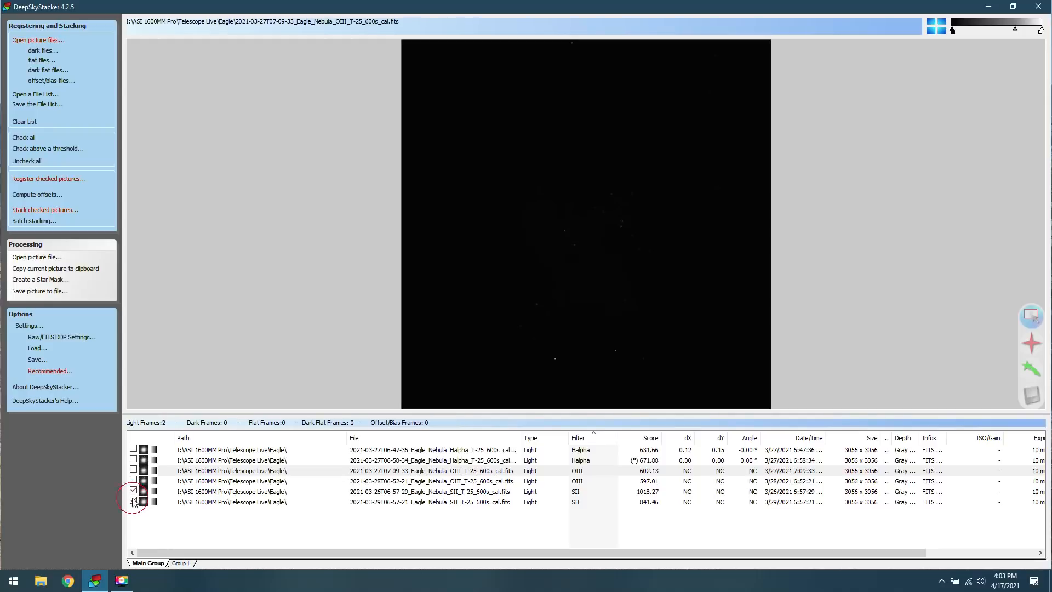
{"action": "left_click", "coordinate": [74, 211]}
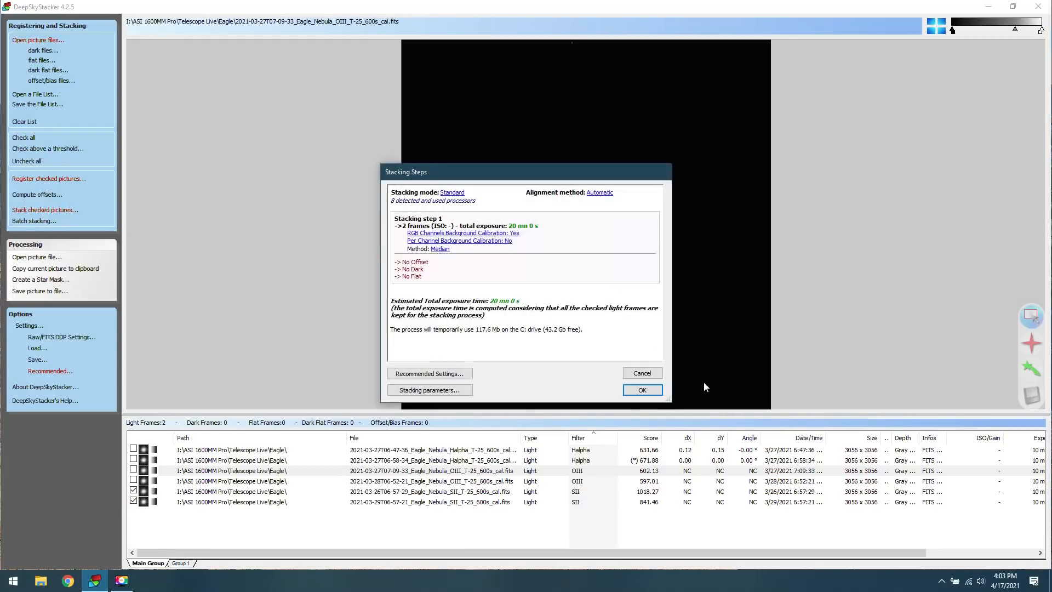
{"action": "left_click", "coordinate": [644, 390]}
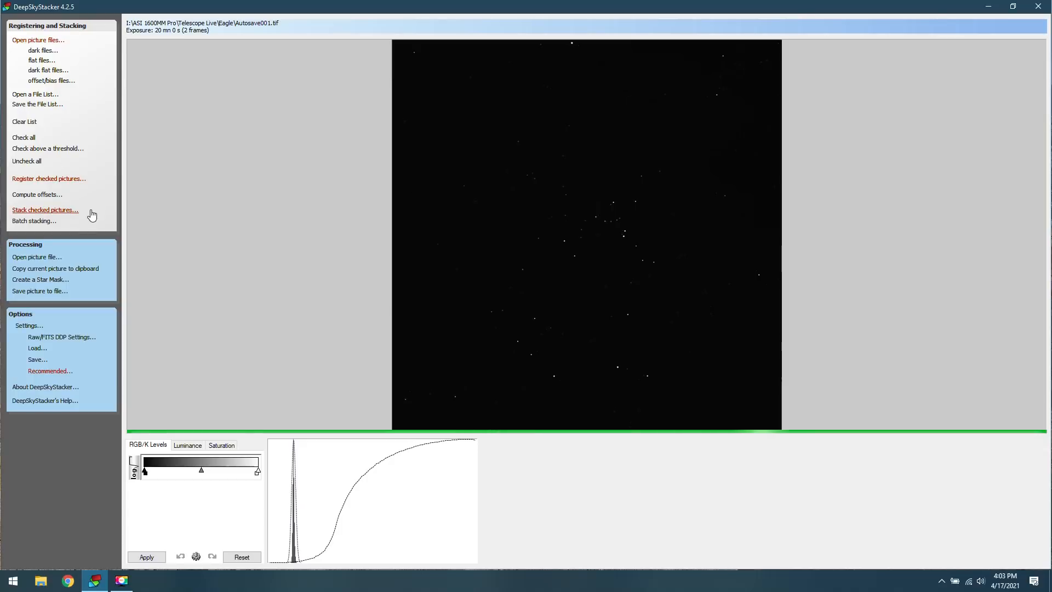
Review the stacking steps and the available options for saving the stacked picture to a file.
{"action": "left_click", "coordinate": [43, 211]}
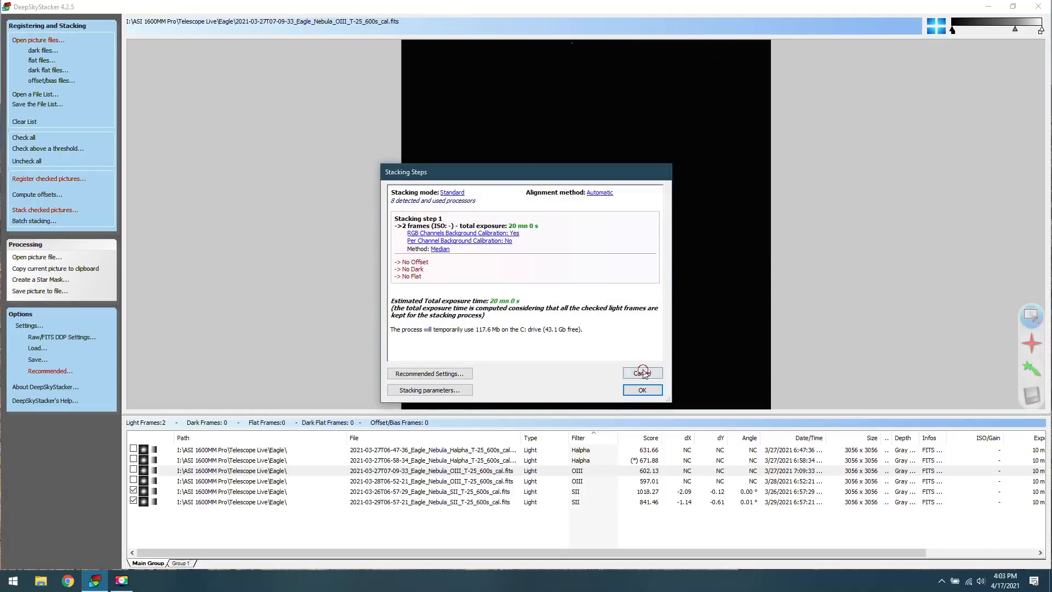
{"action": "left_click", "coordinate": [642, 373]}
{"action": "left_click", "coordinate": [41, 291]}
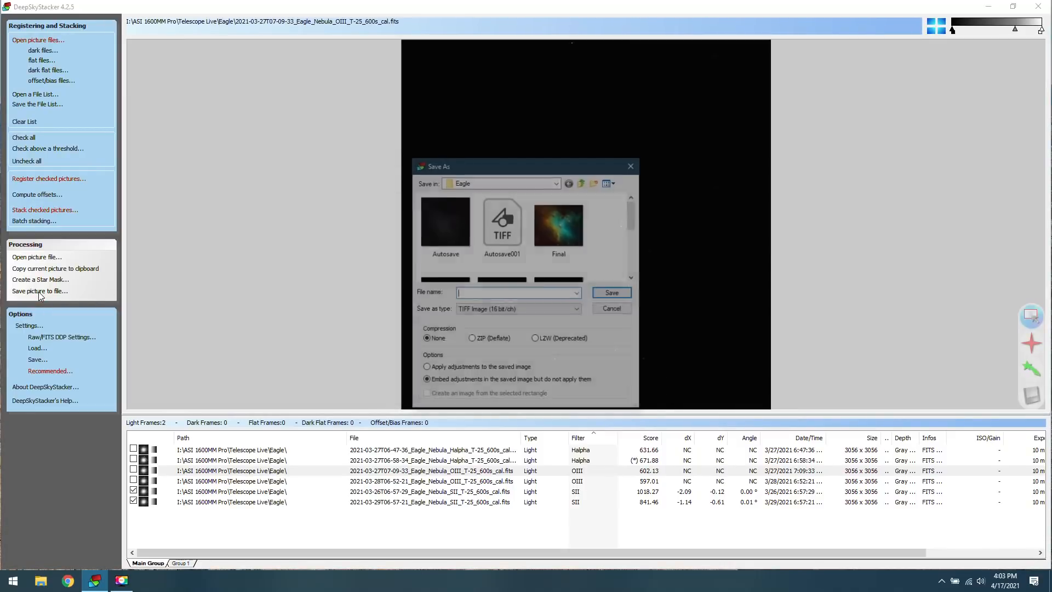
{"action": "left_click", "coordinate": [619, 311]}
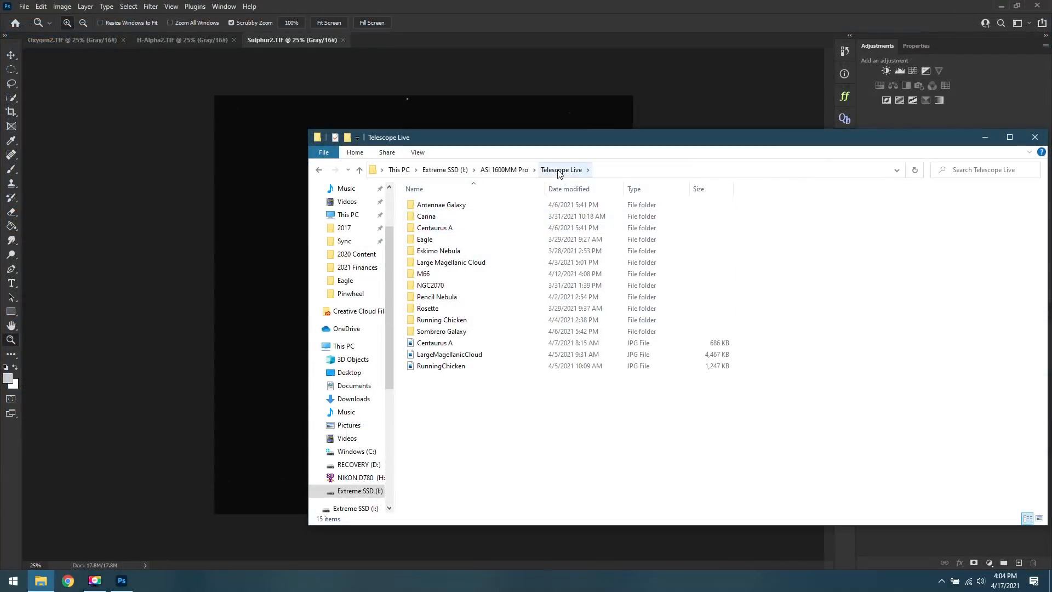
In File Explorer, open the Eagle folder and point out the H-Alpha2, Oxygen2 and Sulphur2 images by selecting them together.
{"action": "double_click", "coordinate": [455, 240]}
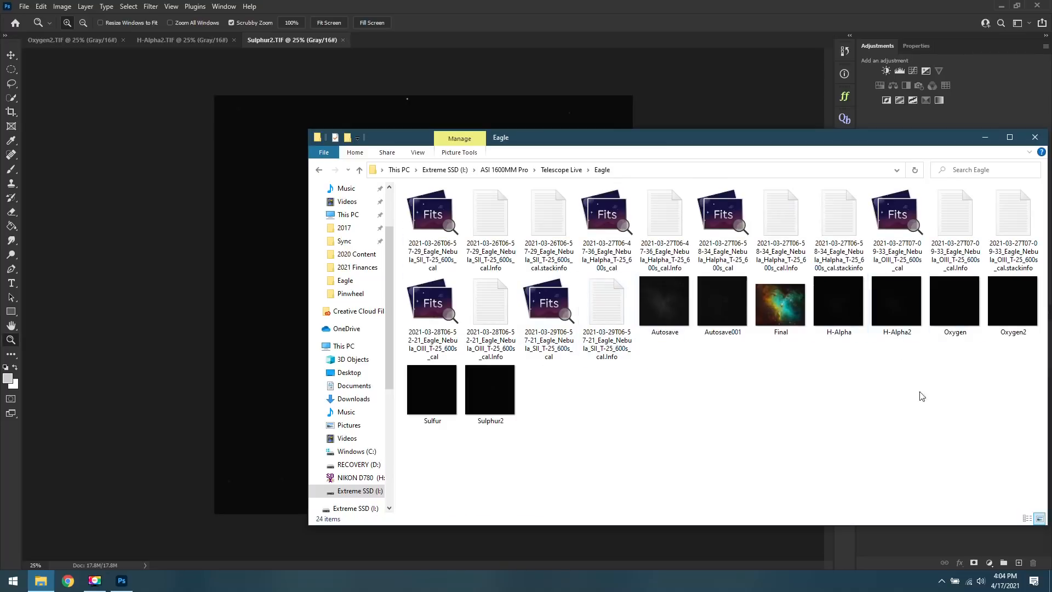
{"action": "left_click", "coordinate": [1006, 320]}
{"action": "left_click", "coordinate": [880, 318], "text": "ctrl"}
{"action": "left_click", "coordinate": [513, 414], "text": "ctrl"}
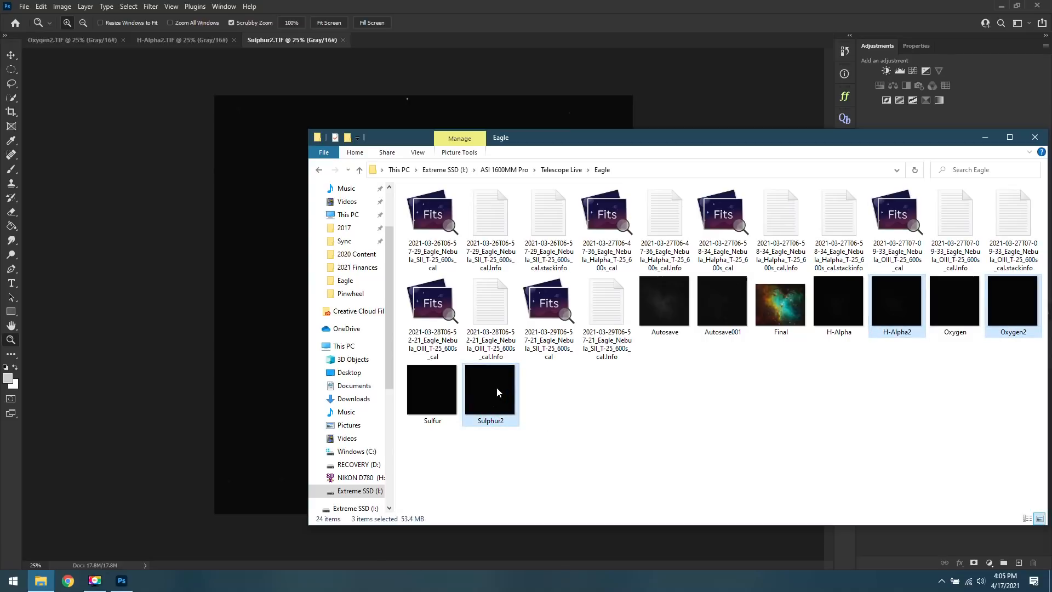
{"action": "right_click", "coordinate": [497, 387]}
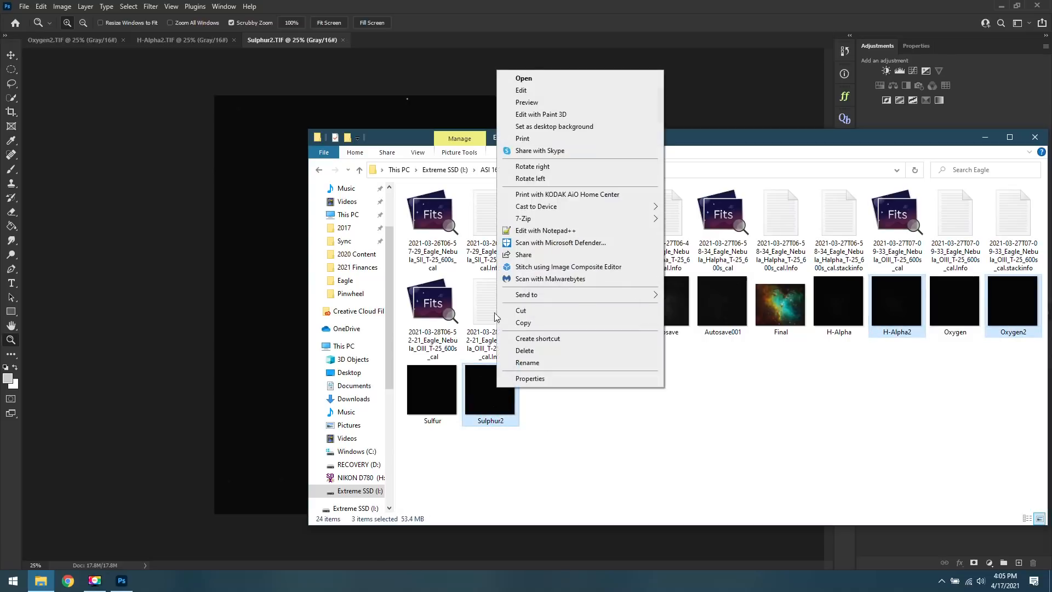
{"action": "left_click", "coordinate": [987, 142]}
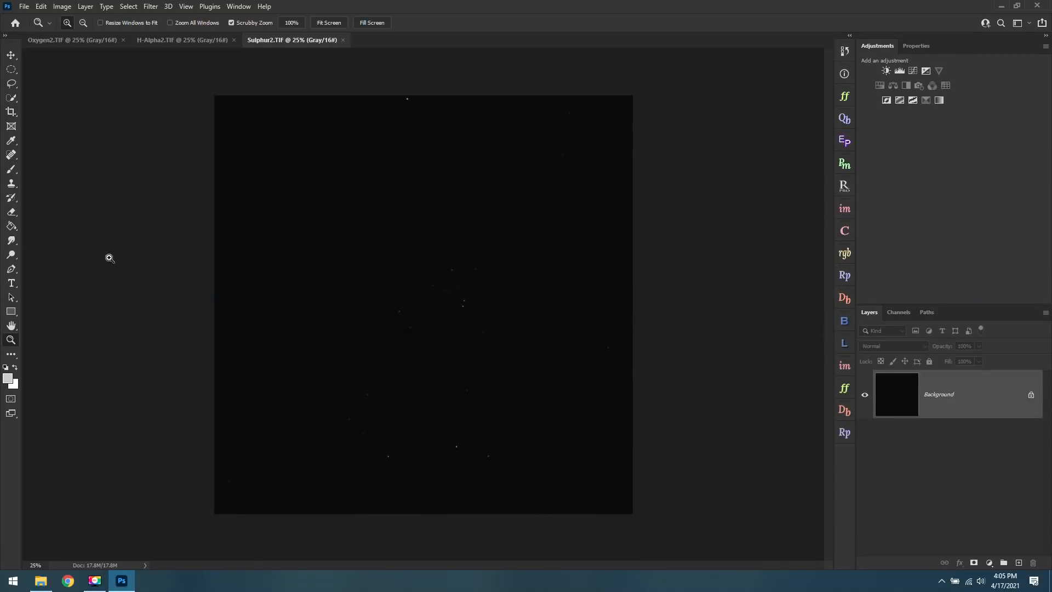
In Photoshop, brighten the midtones of Oxygen2.TIF with a Levels adjustment and stamp the visible result onto a new layer.
{"action": "left_click", "coordinate": [204, 44]}
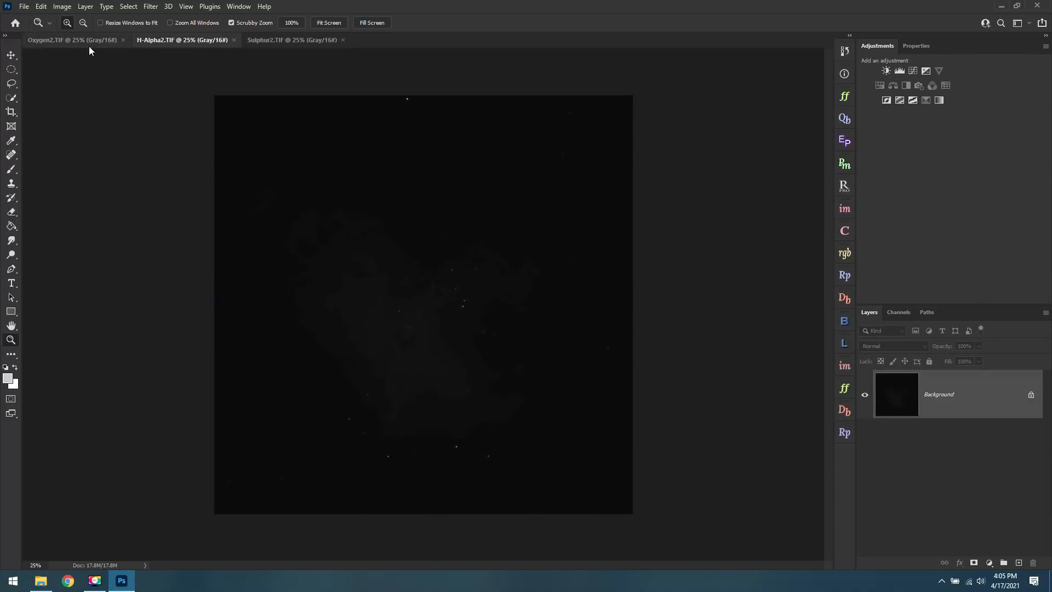
{"action": "left_click", "coordinate": [64, 44]}
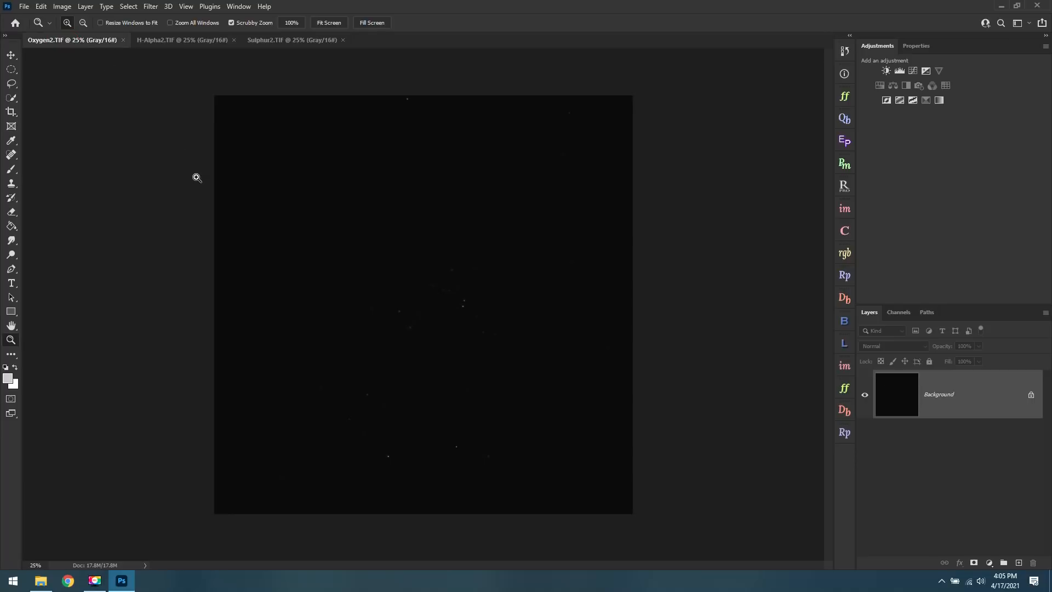
{"action": "left_click", "coordinate": [896, 72]}
{"action": "left_click", "coordinate": [956, 161]}
{"action": "left_click_drag", "start_coordinate": [906, 159], "coordinate": [902, 153]}
{"action": "key", "text": "ctrl+alt+shift+e"}
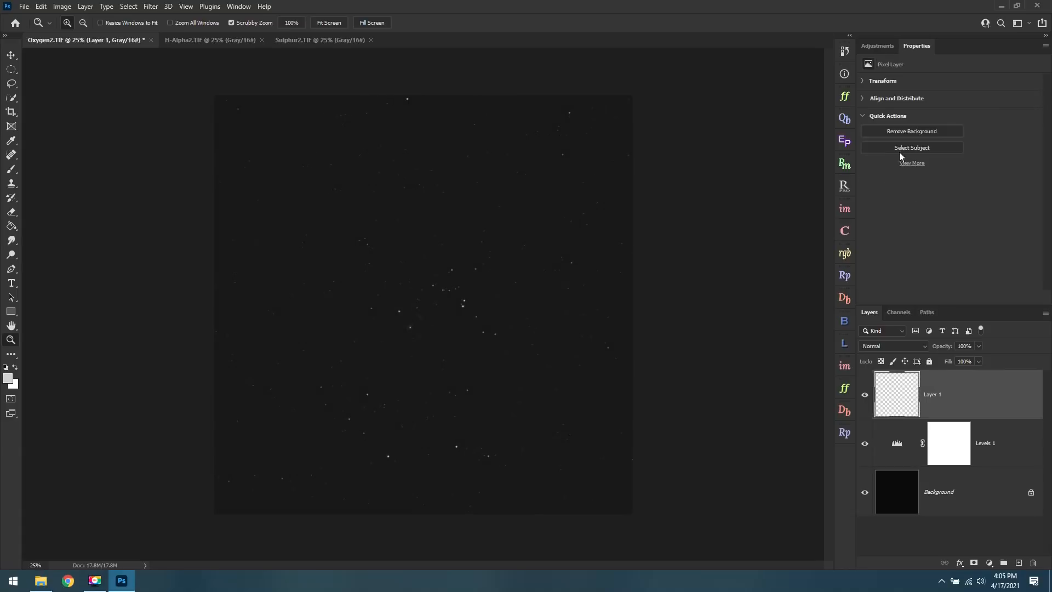
Add a second Levels adjustment to Oxygen2.TIF with black point 3 and midtones about 2.92, and stamp the visible layers.
{"action": "left_click", "coordinate": [884, 44]}
{"action": "left_click", "coordinate": [897, 71]}
{"action": "left_click_drag", "start_coordinate": [956, 162], "coordinate": [890, 160]}
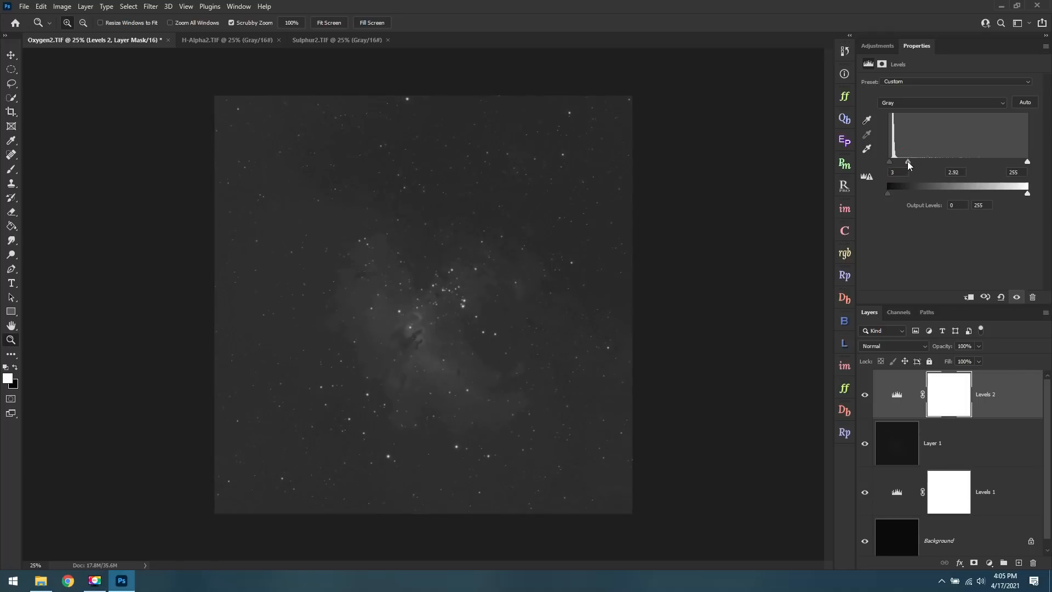
{"action": "key", "text": "ctrl+alt+shift+e"}
Add a third Levels adjustment to Oxygen2.TIF with black point 26 and midtones 1.49, and stamp the visible layers.
{"action": "left_click", "coordinate": [883, 45]}
{"action": "left_click", "coordinate": [899, 71]}
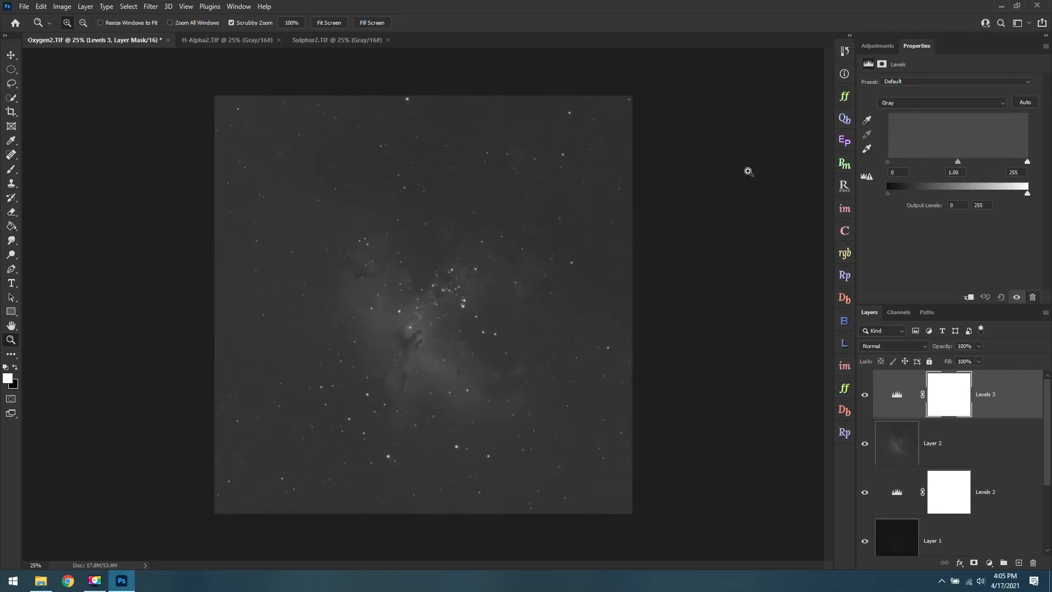
{"action": "left_click_drag", "start_coordinate": [888, 162], "coordinate": [897, 162]}
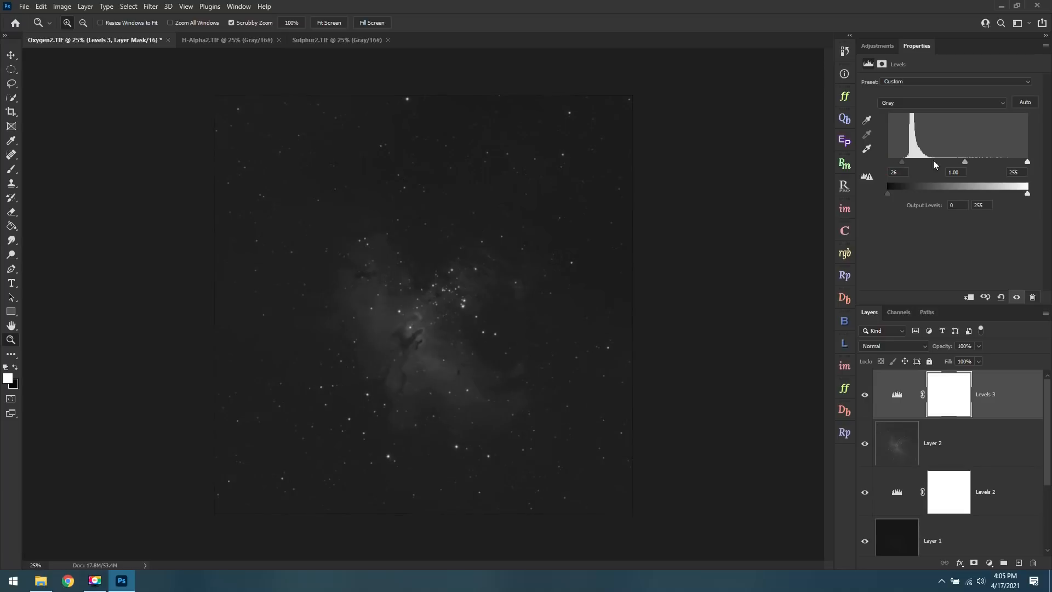
{"action": "left_click_drag", "start_coordinate": [963, 163], "coordinate": [949, 163]}
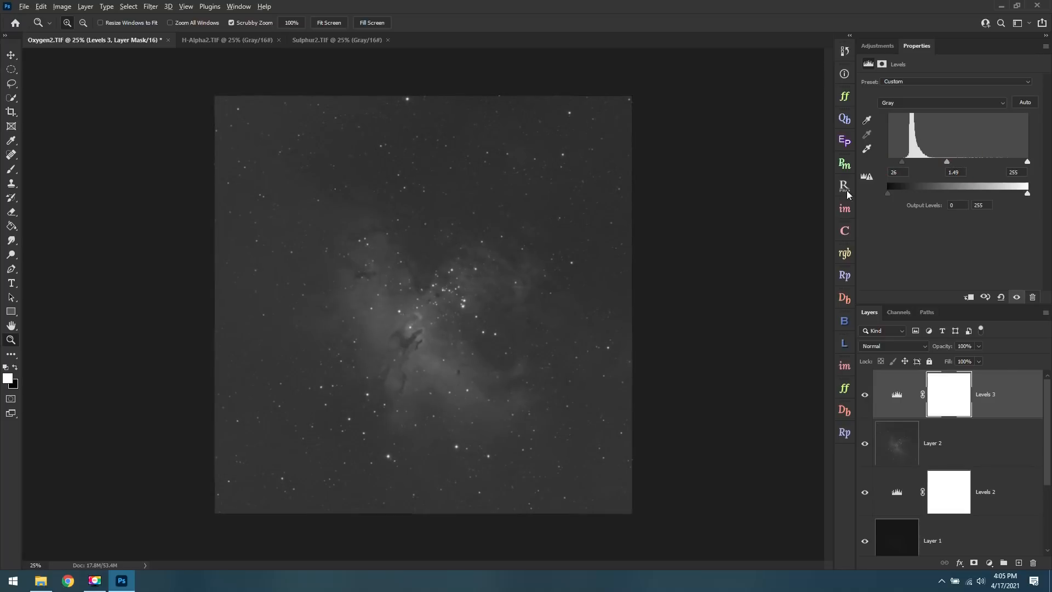
{"action": "key", "text": "ctrl+shift+alt+e"}
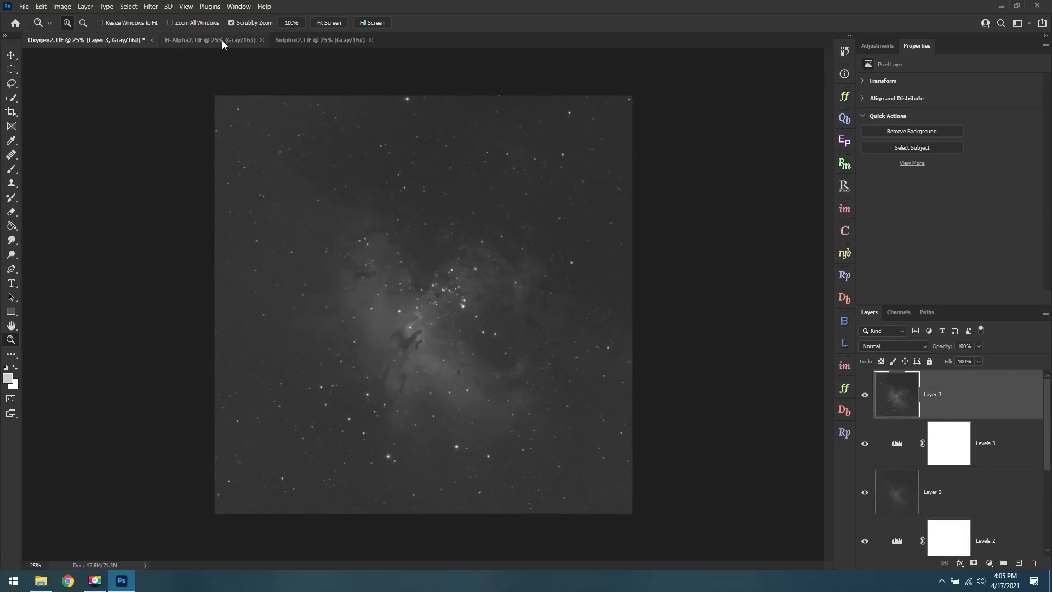
Add a Levels adjustment to H-Alpha2.TIF with midtones about 3.23 and stamp the visible layers onto a new layer.
{"action": "left_click", "coordinate": [222, 41]}
{"action": "left_click", "coordinate": [877, 46]}
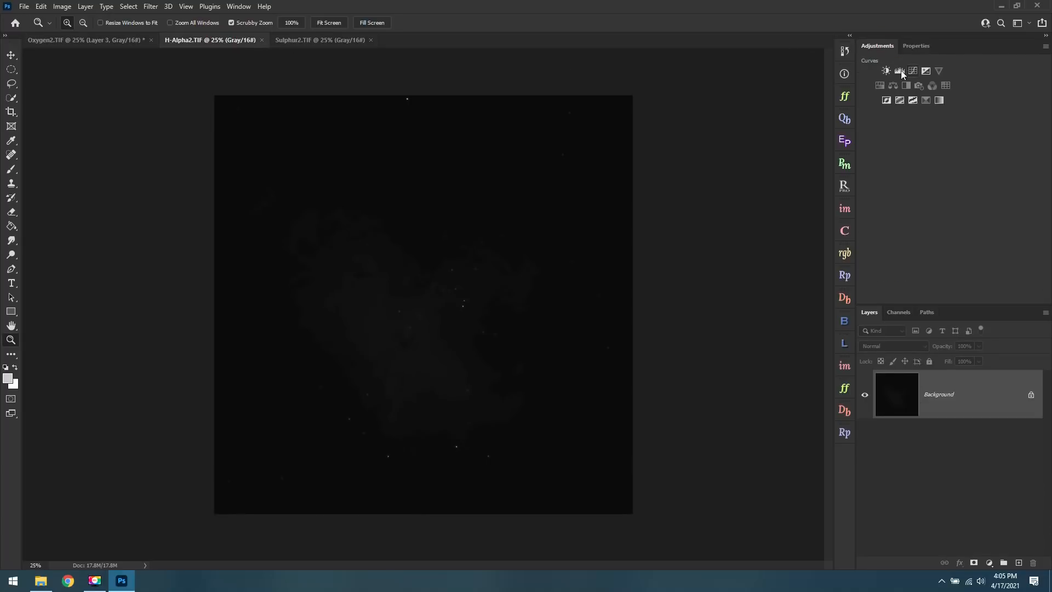
{"action": "left_click", "coordinate": [899, 71]}
{"action": "left_click_drag", "start_coordinate": [958, 163], "coordinate": [903, 162]}
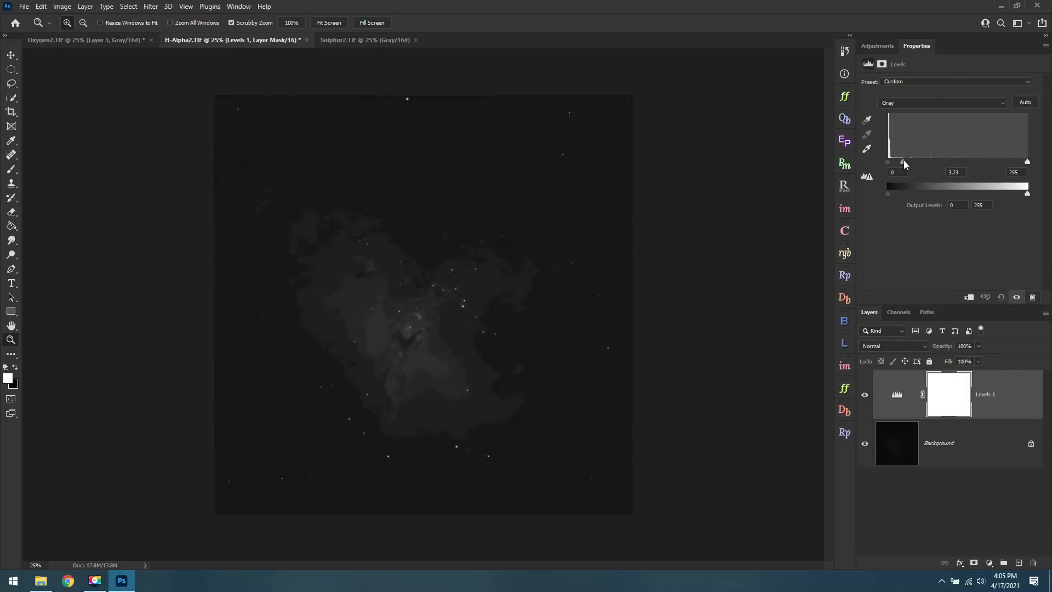
{"action": "key", "text": "ctrl+shift+alt+e"}
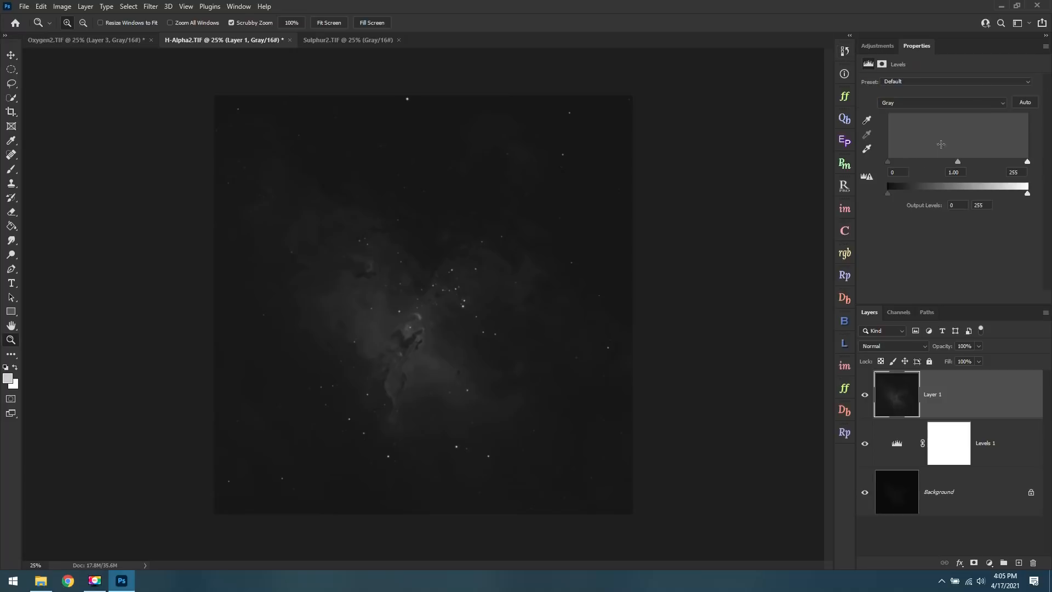
Set H-Alpha2.TIF's second Levels adjustment to midtones 1.94, add a third that raises the black point slightly, and stamp the visible layers after each.
{"action": "left_click_drag", "start_coordinate": [958, 161], "coordinate": [925, 158]}
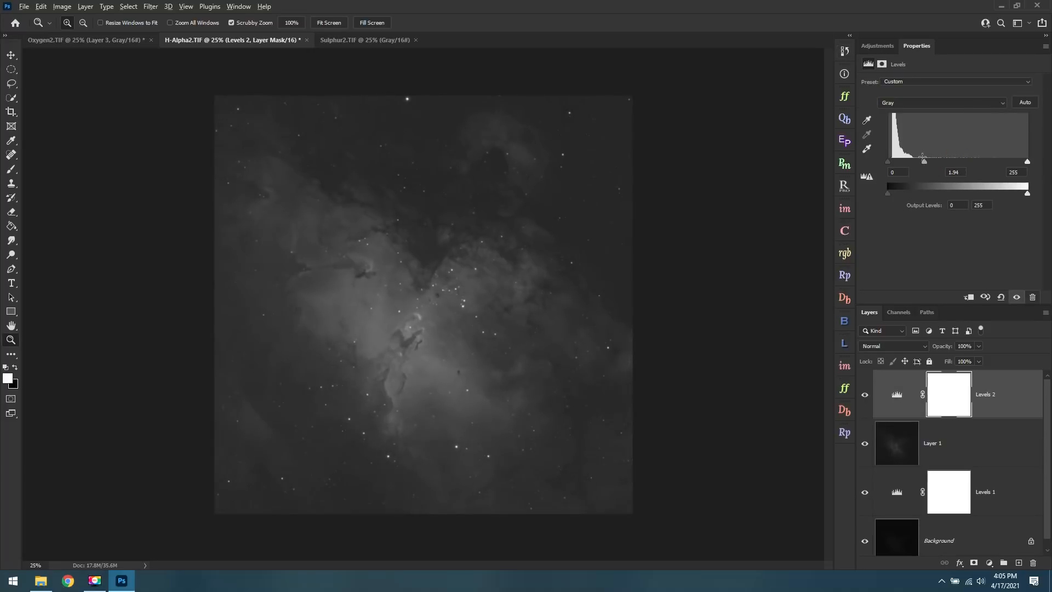
{"action": "key", "text": "ctrl+shift+alt+e"}
{"action": "left_click", "coordinate": [879, 46]}
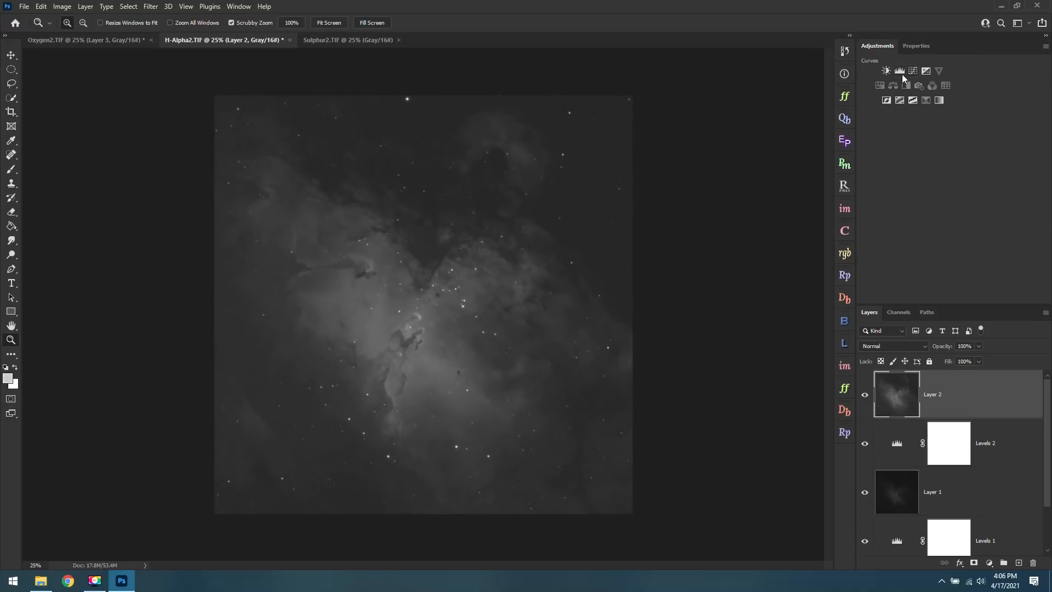
{"action": "left_click", "coordinate": [899, 71]}
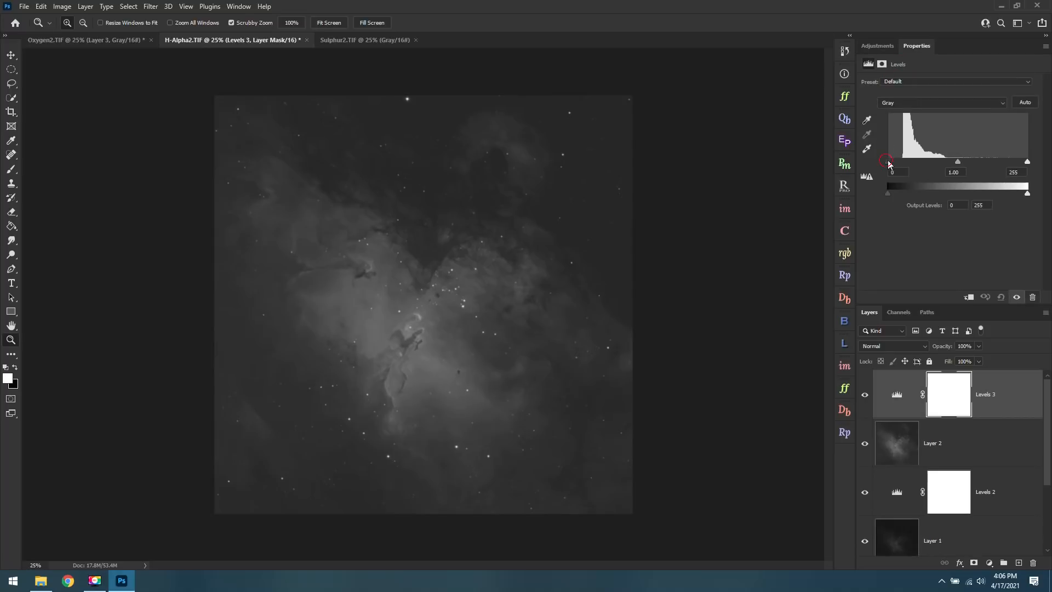
{"action": "left_click_drag", "start_coordinate": [892, 163], "coordinate": [894, 162]}
{"action": "key", "text": "ctrl+shift+alt+e"}
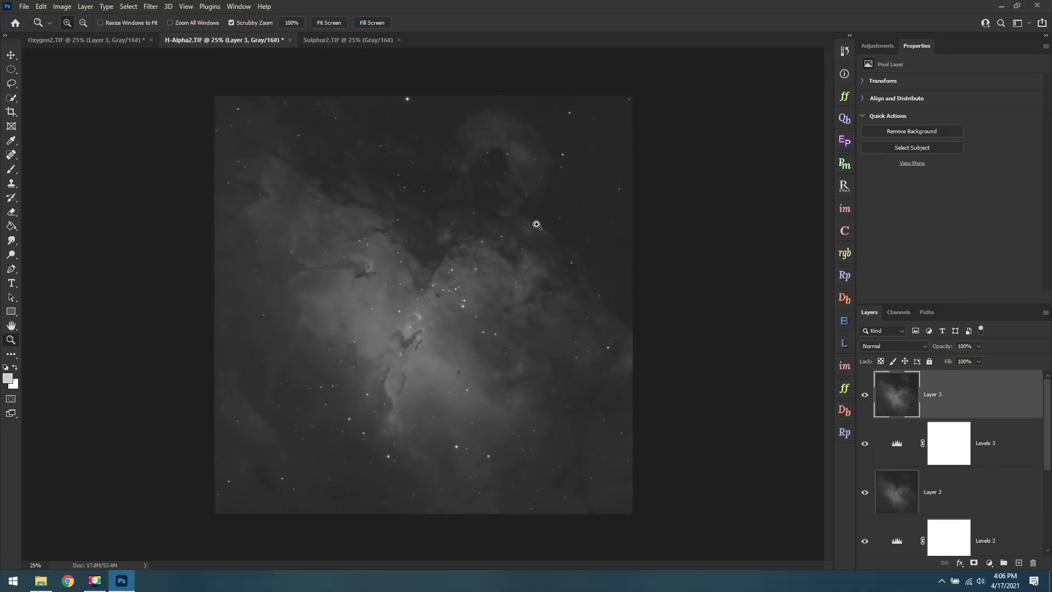
Add a Levels adjustment to Sulphur2.TIF with midtones 3.98 and stamp the visible result onto a new layer.
{"action": "left_click", "coordinate": [355, 46]}
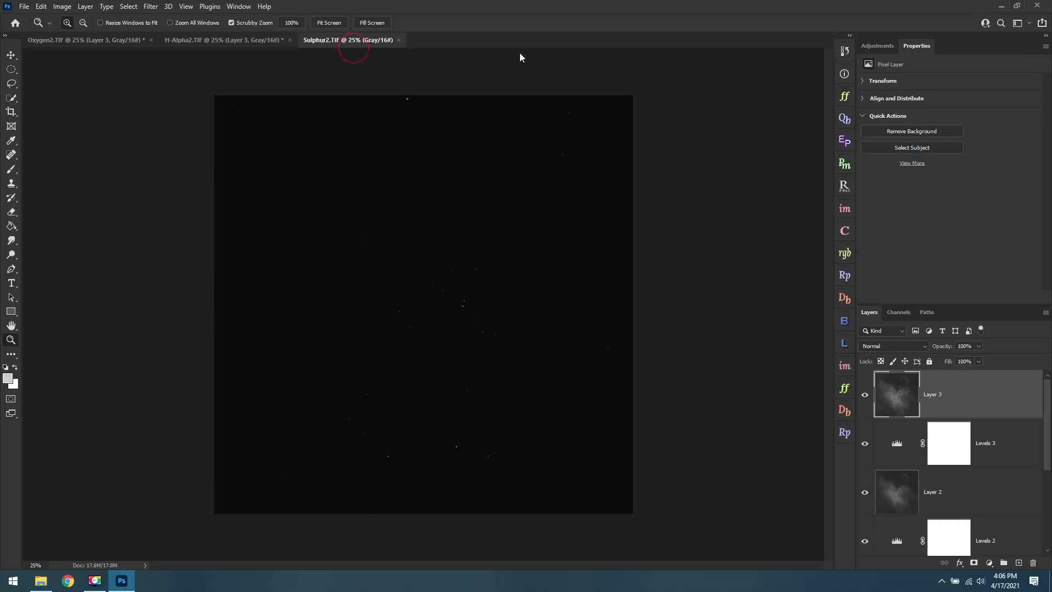
{"action": "left_click", "coordinate": [872, 45]}
{"action": "left_click", "coordinate": [899, 74]}
{"action": "left_click_drag", "start_coordinate": [956, 162], "coordinate": [938, 163]}
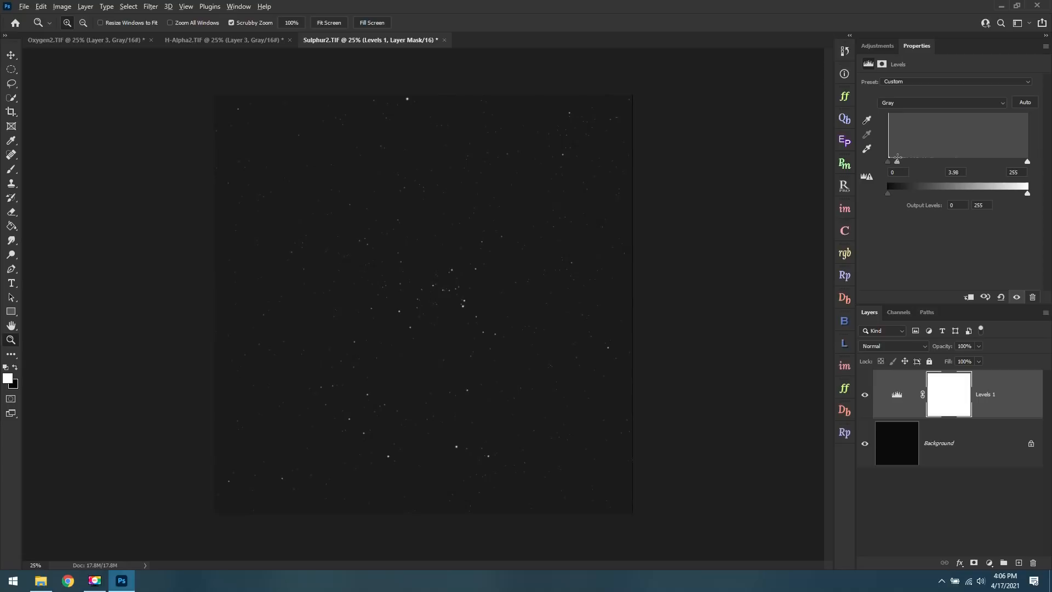
{"action": "key", "text": "ctrl+shift+alt+e"}
Add a second Levels adjustment to Sulphur2.TIF with midtones 2.59 and stamp the visible layers.
{"action": "left_click", "coordinate": [876, 46]}
{"action": "left_click", "coordinate": [900, 74]}
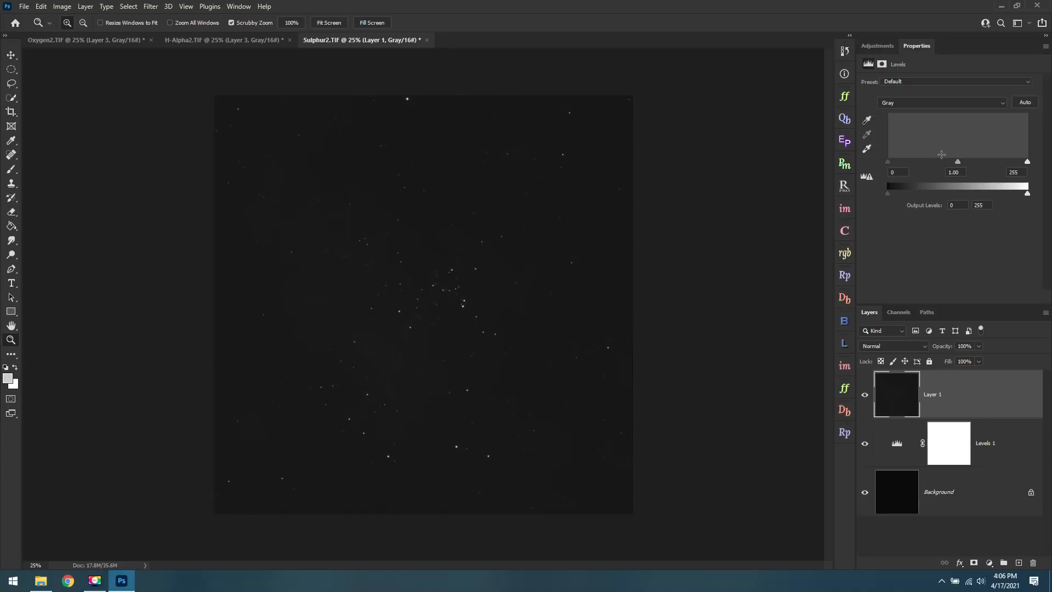
{"action": "left_click_drag", "start_coordinate": [956, 160], "coordinate": [911, 156]}
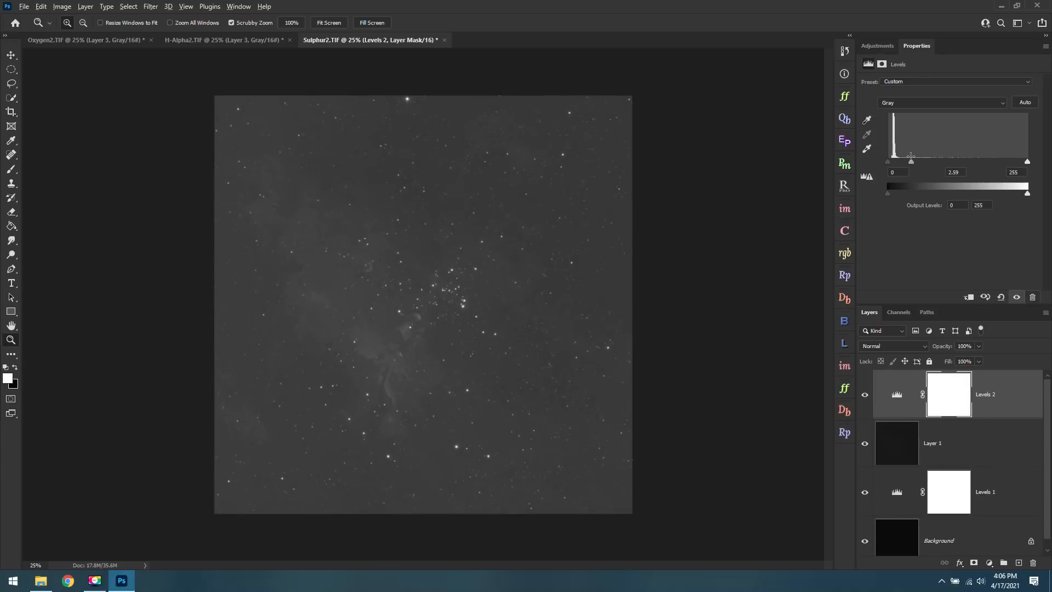
{"action": "key", "text": "ctrl+shift+alt+e"}
Add a third Levels adjustment to Sulphur2.TIF that brightens the midtones slightly, and stamp the visible layers.
{"action": "left_click", "coordinate": [887, 48]}
{"action": "left_click", "coordinate": [901, 72]}
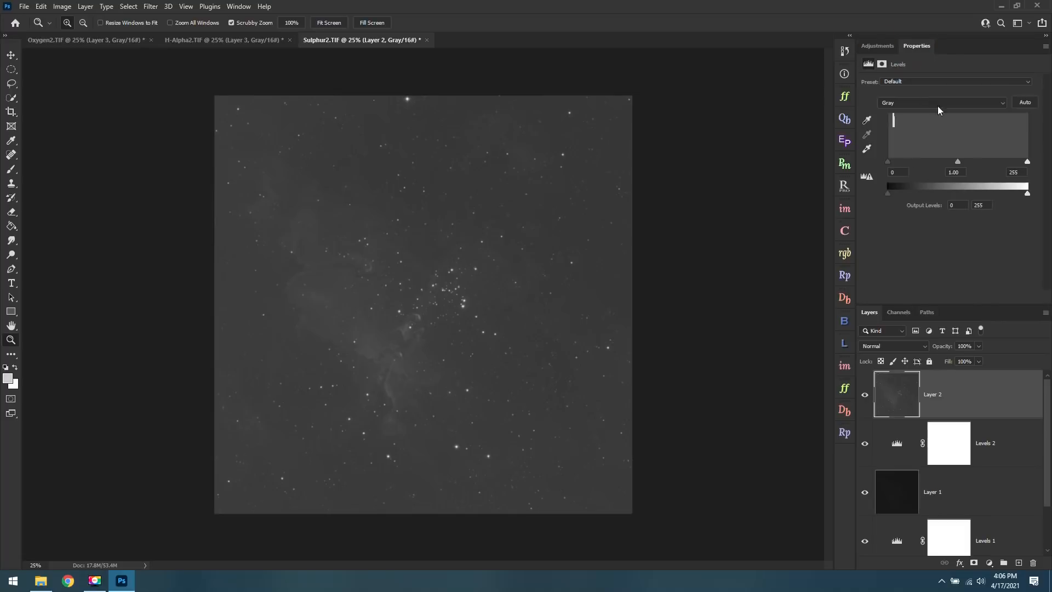
{"action": "mouse_move", "coordinate": [954, 163]}
{"action": "left_mouse_down"}
{"action": "mouse_move", "coordinate": [908, 162]}
{"action": "mouse_move", "coordinate": [945, 162]}
{"action": "left_mouse_up"}
{"action": "key", "text": "ctrl+alt+shift+e"}
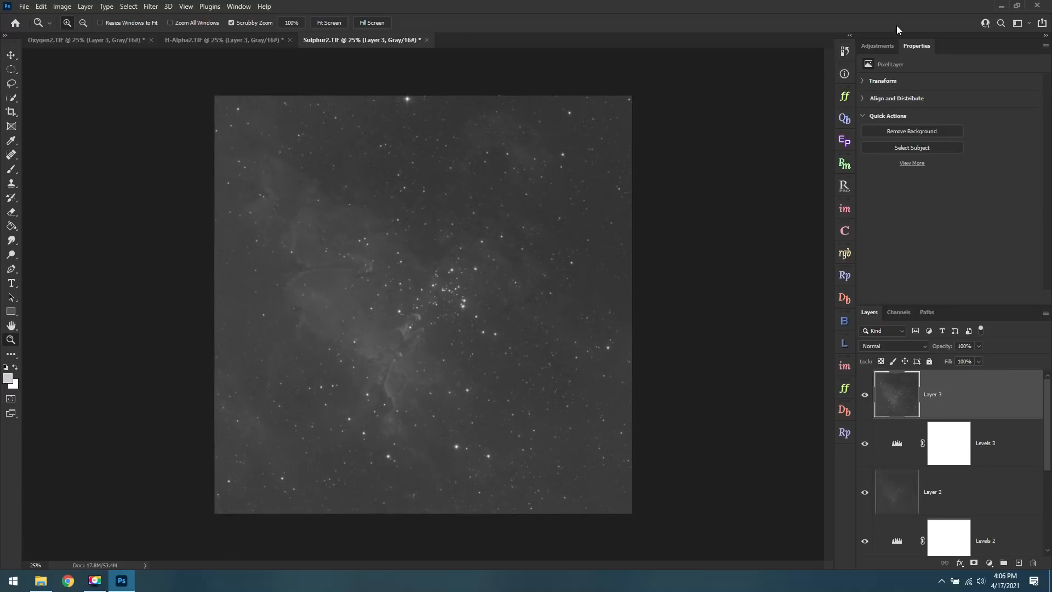
Add a fourth Levels adjustment to Sulphur2.TIF with black point 22 and slightly raised midtones, and stamp the visible layers.
{"action": "left_click", "coordinate": [882, 54]}
{"action": "left_click", "coordinate": [897, 75]}
{"action": "left_click_drag", "start_coordinate": [892, 161], "coordinate": [909, 166]}
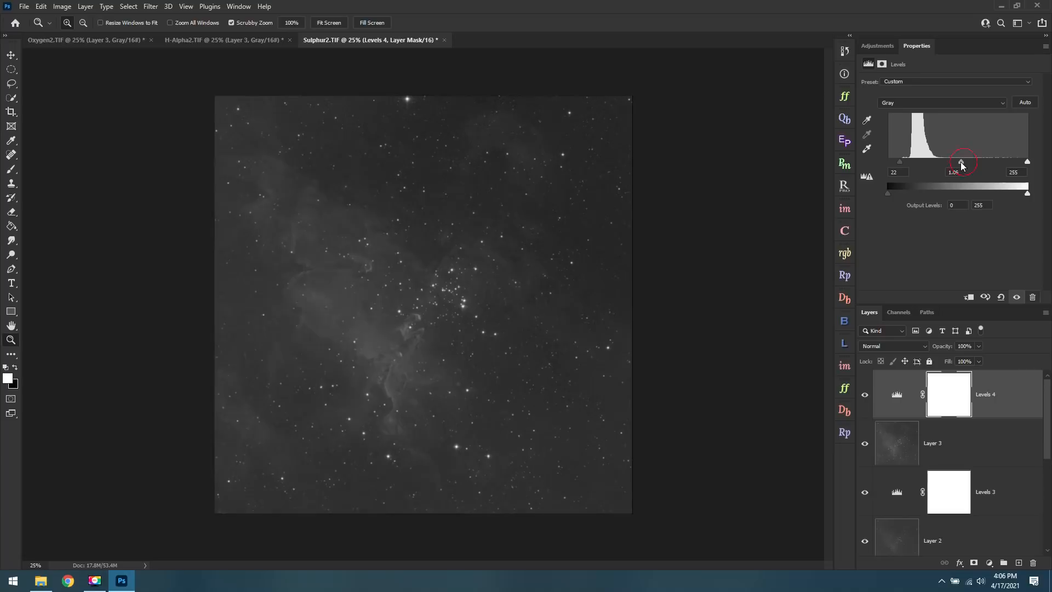
{"action": "key", "text": "ctrl+alt+shift+e"}
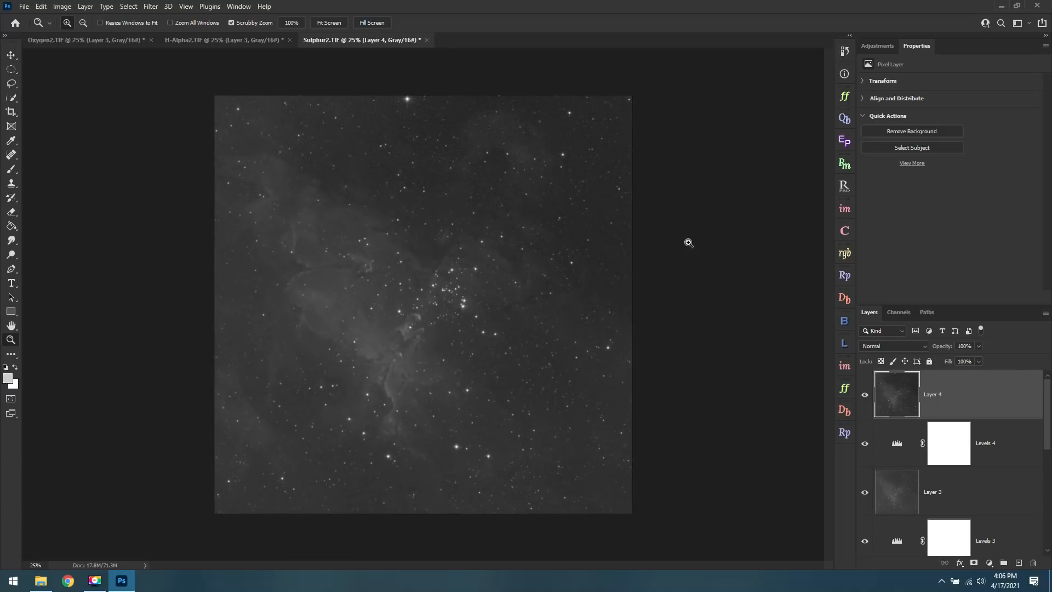
{"action": "left_click", "coordinate": [884, 48]}
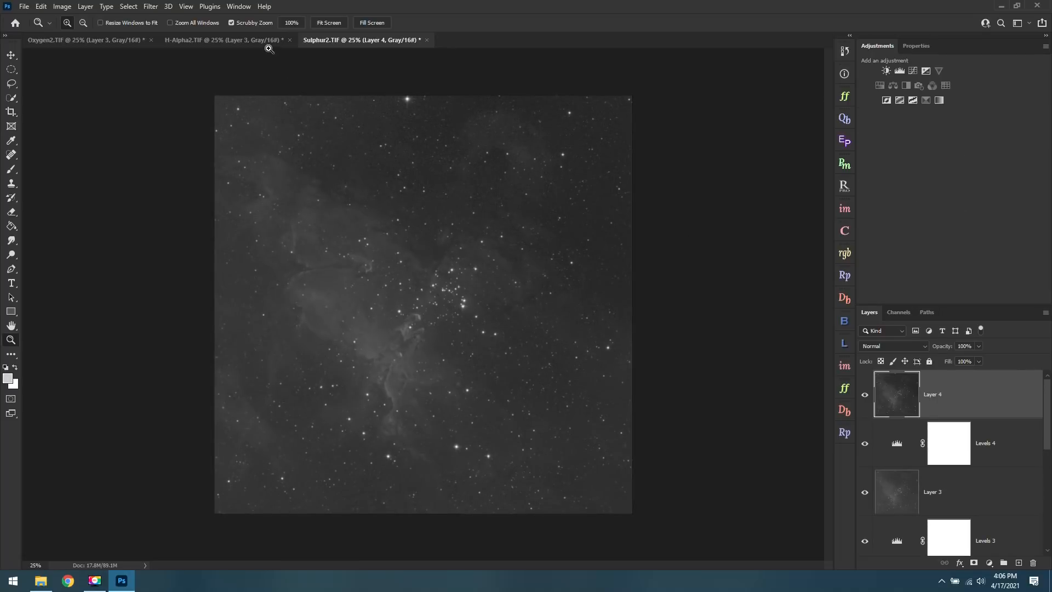
Compare the stretched H-Alpha2, Oxygen2 and Sulphur2 images for brightness and nebula detail.
{"action": "left_click", "coordinate": [232, 36]}
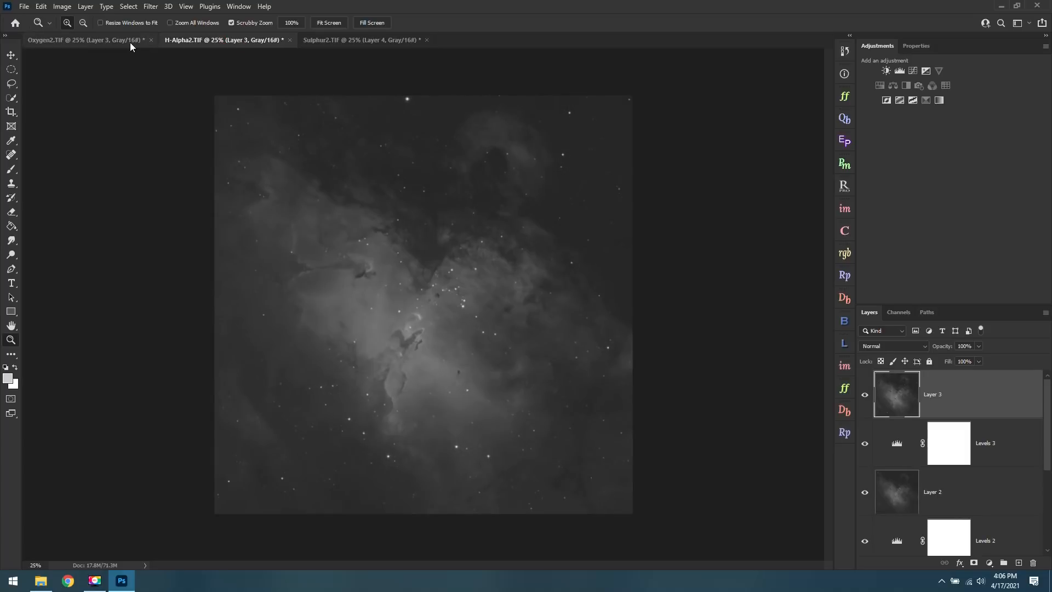
{"action": "left_click", "coordinate": [124, 42]}
{"action": "left_click", "coordinate": [236, 41]}
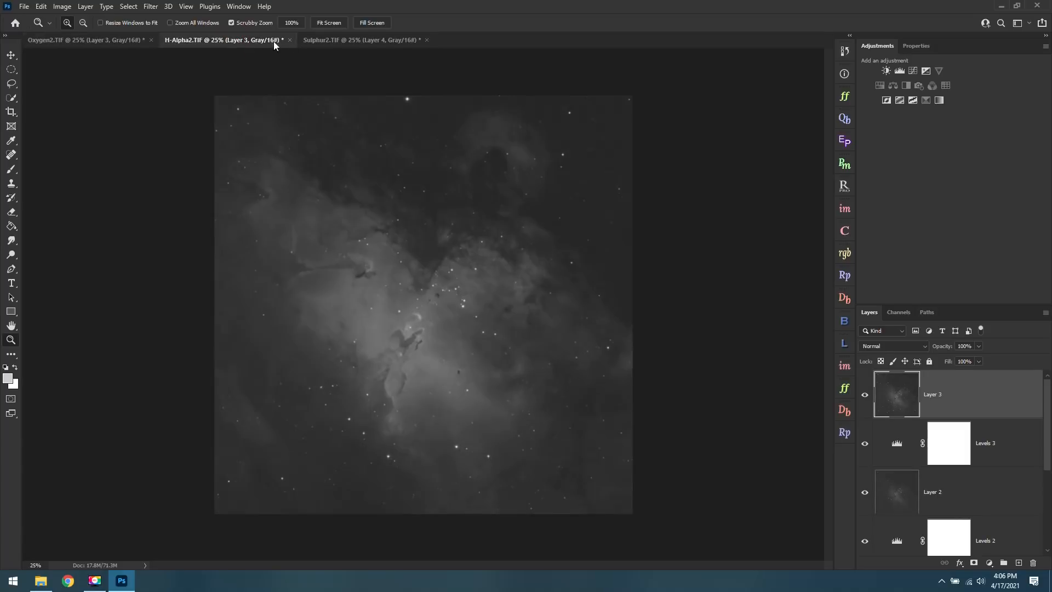
{"action": "left_click", "coordinate": [362, 39]}
{"action": "left_click", "coordinate": [203, 39]}
{"action": "left_click", "coordinate": [97, 41]}
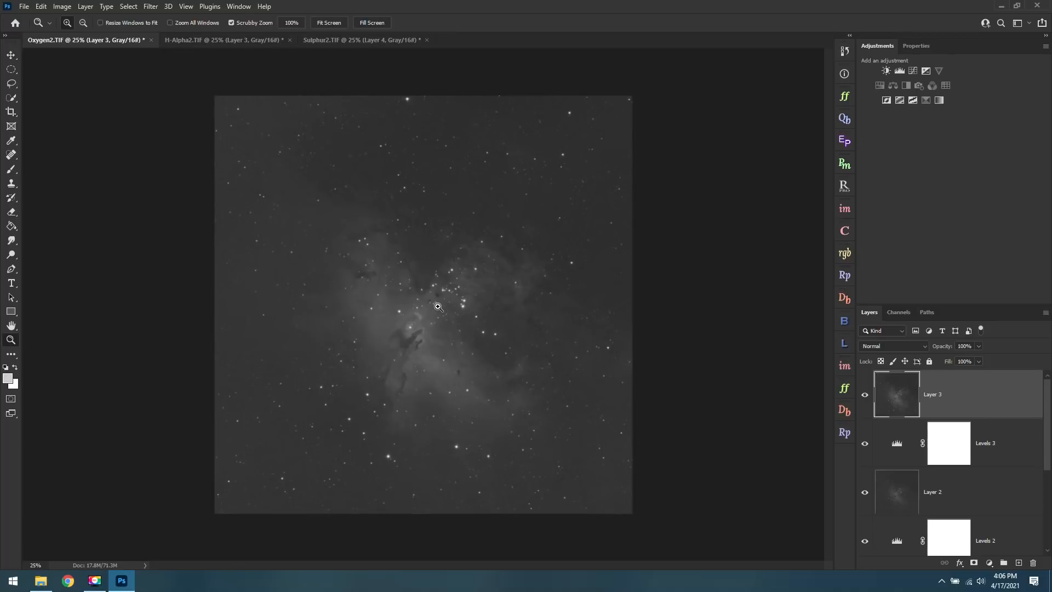
Convert H-Alpha2.TIF from grayscale to RGB Color mode, flattening its layers.
{"action": "left_click", "coordinate": [225, 41]}
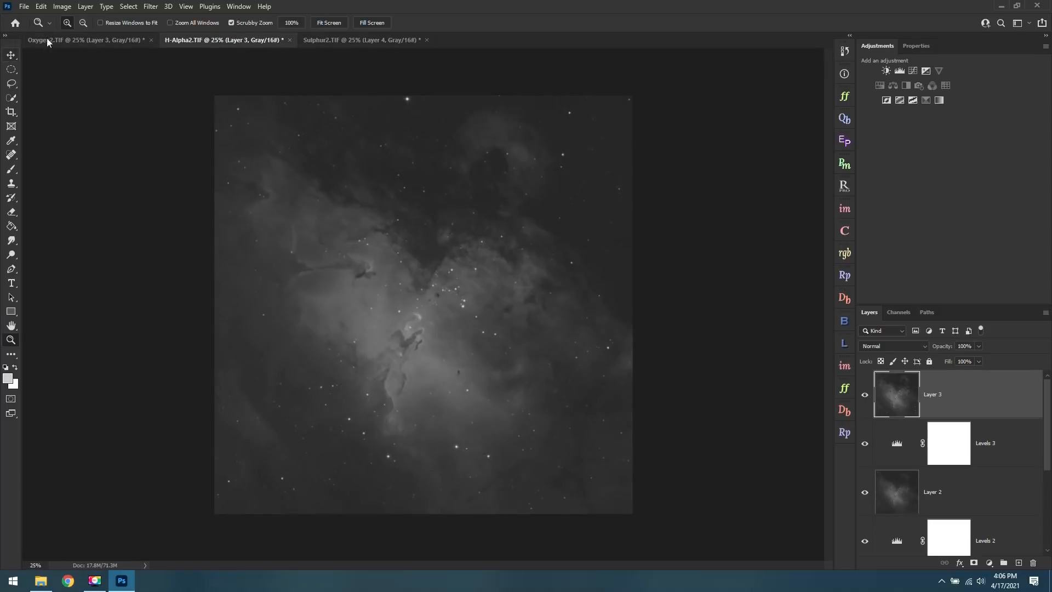
{"action": "left_click", "coordinate": [64, 6]}
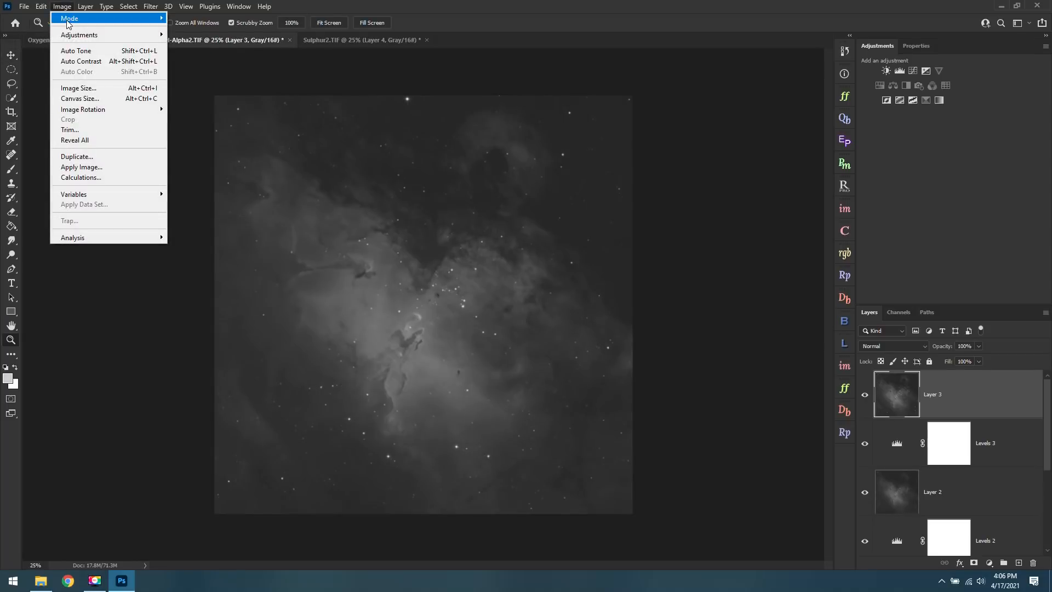
{"action": "mouse_move", "coordinate": [69, 18]}
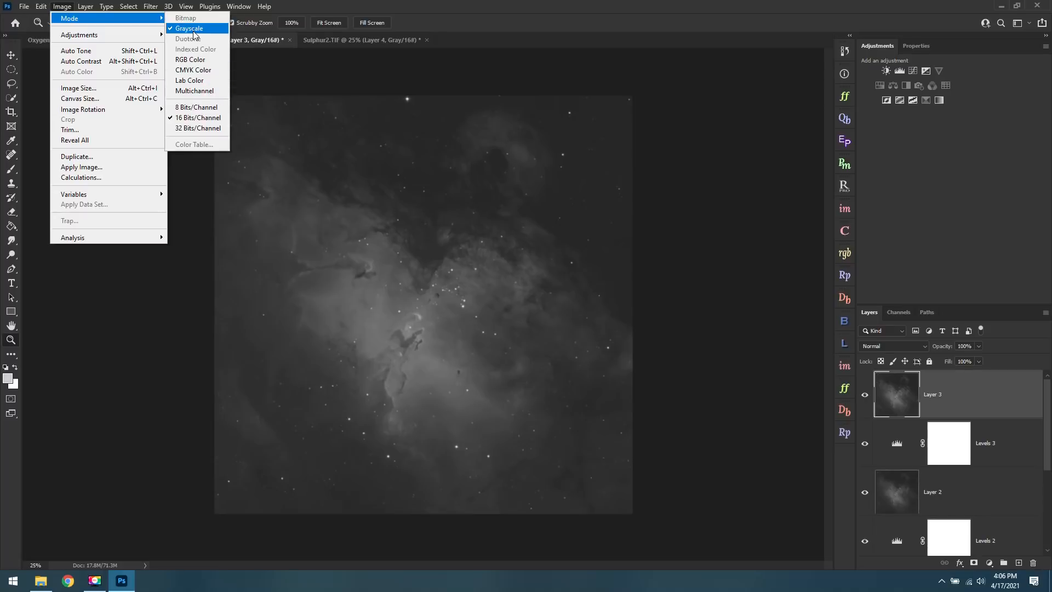
{"action": "left_click", "coordinate": [215, 61]}
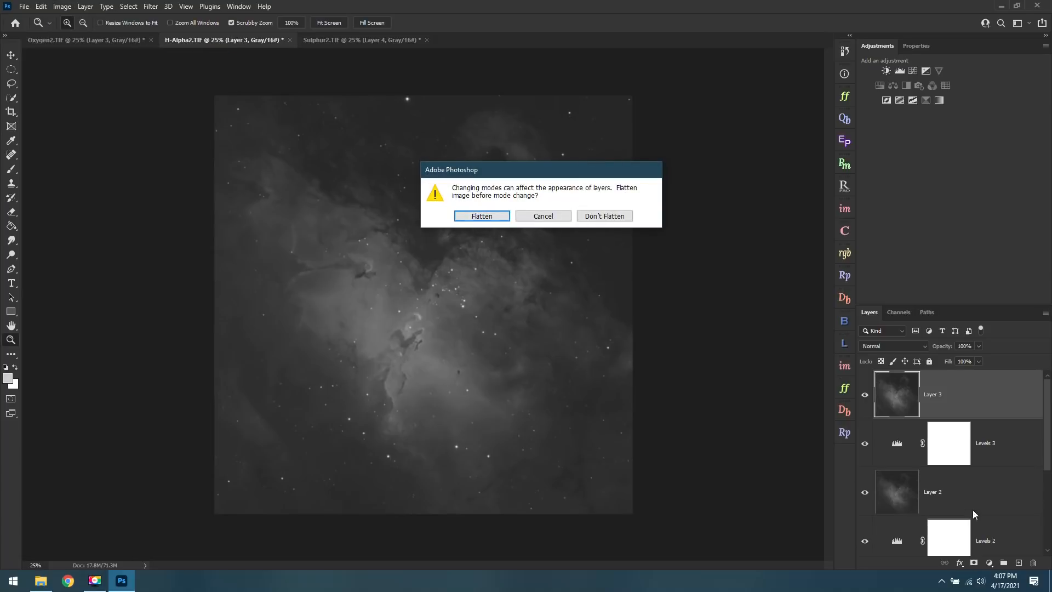
{"action": "key", "text": "Return"}
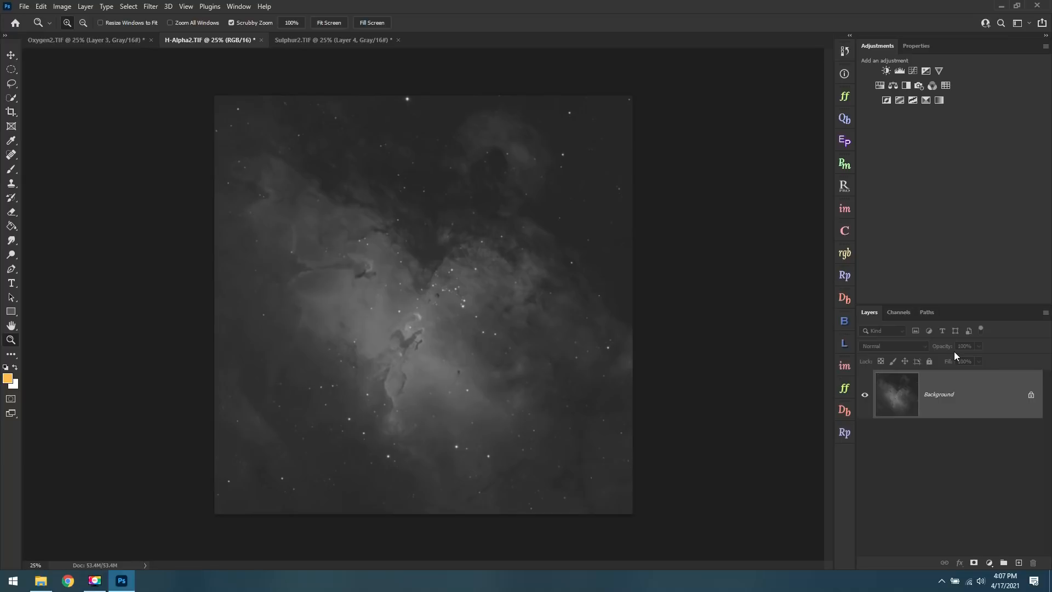
Show the channels of H-Alpha2.TIF and view the red, green and blue channels one at a time.
{"action": "left_click", "coordinate": [903, 315]}
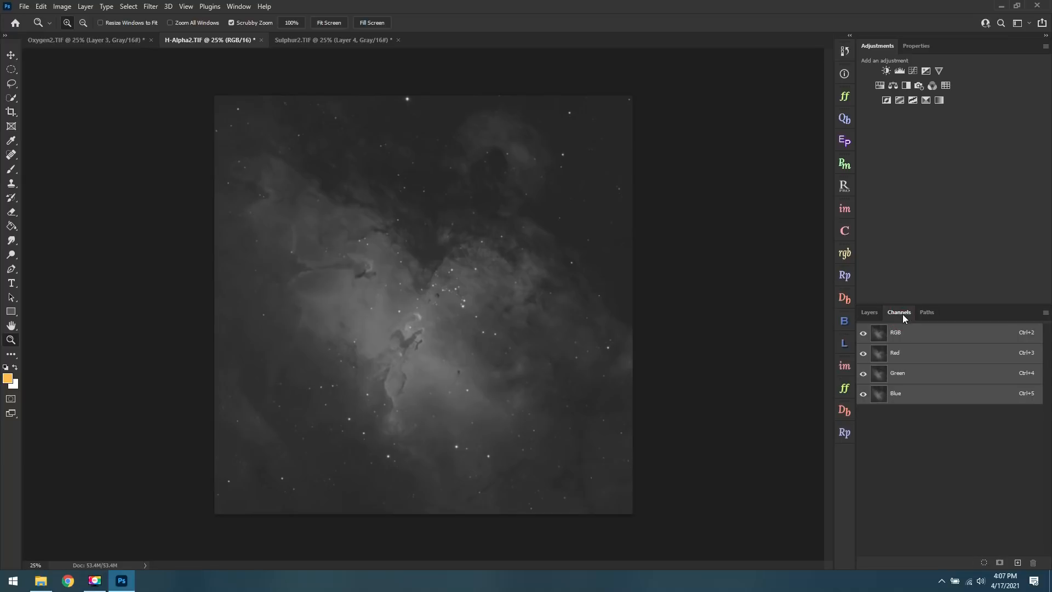
{"action": "left_click", "coordinate": [919, 362]}
{"action": "left_click", "coordinate": [919, 374]}
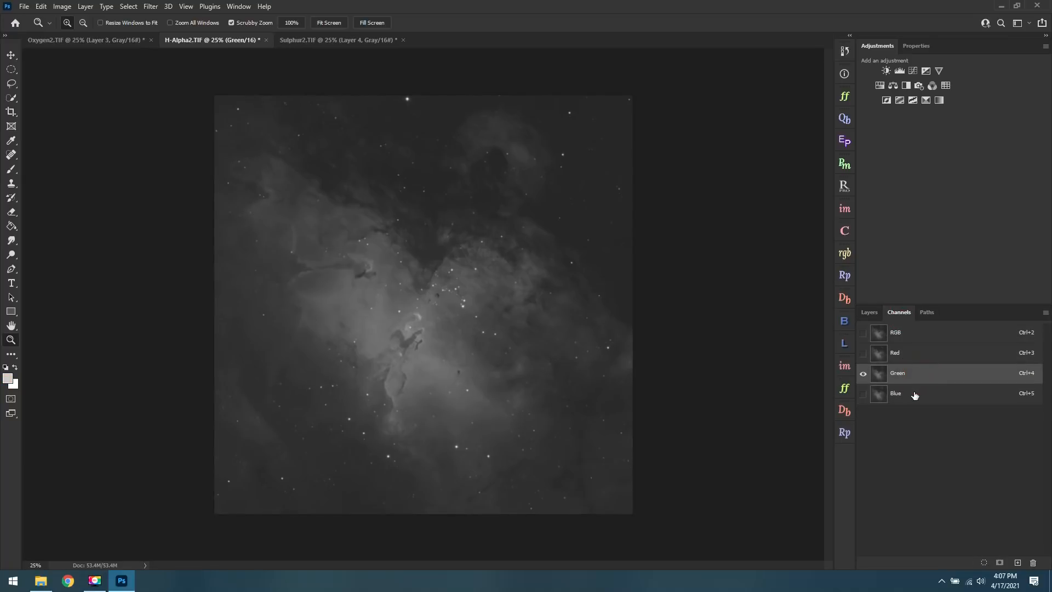
{"action": "left_click", "coordinate": [915, 394]}
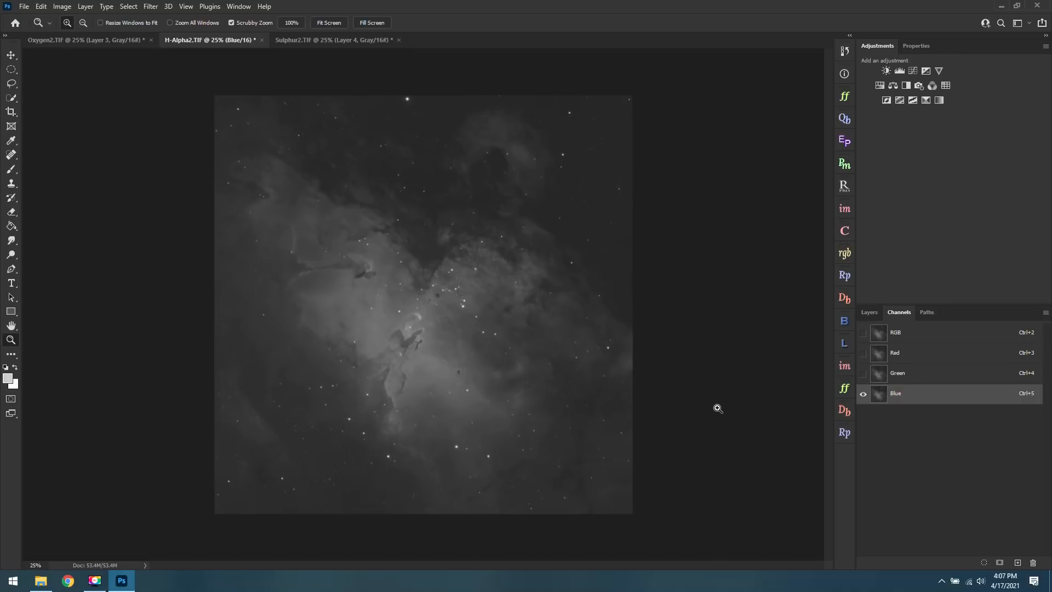
Copy the entire Sulphur2.TIF image and paste it into the red channel of H-Alpha2.TIF.
{"action": "left_click", "coordinate": [331, 40]}
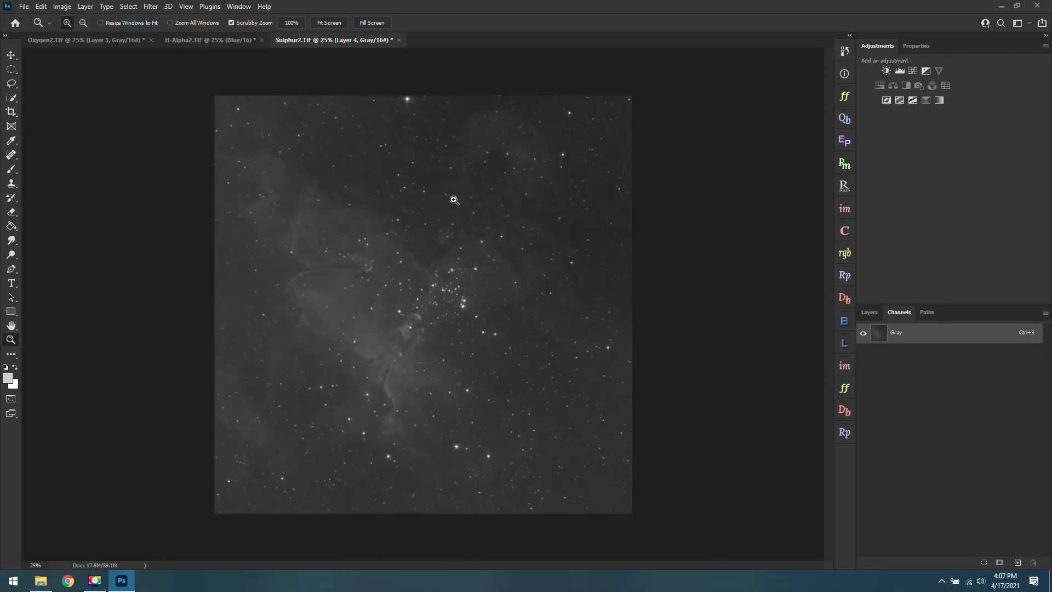
{"action": "key", "text": "ctrl+a"}
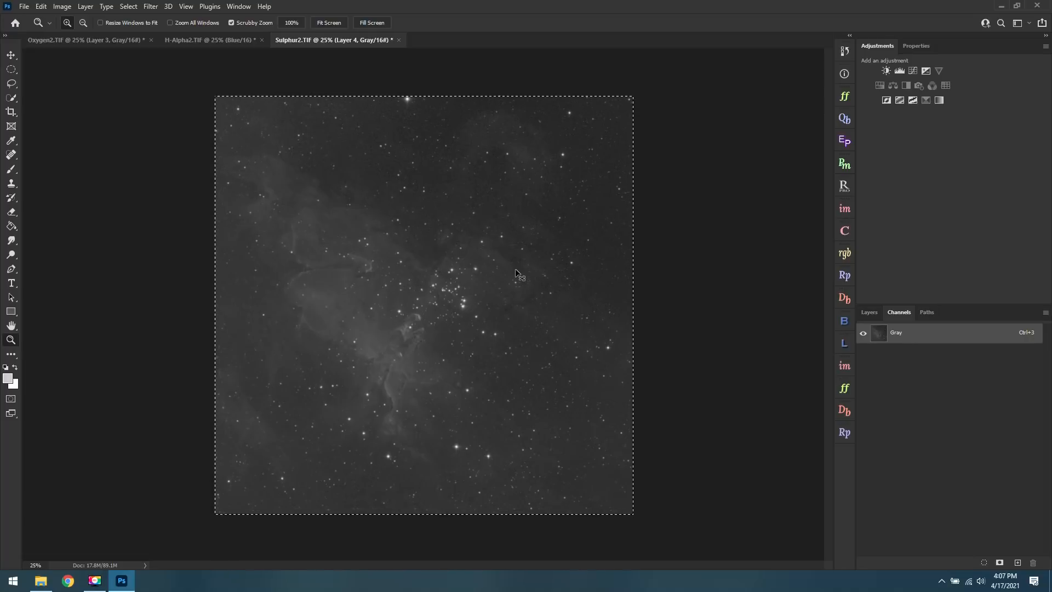
{"action": "left_click", "coordinate": [230, 43]}
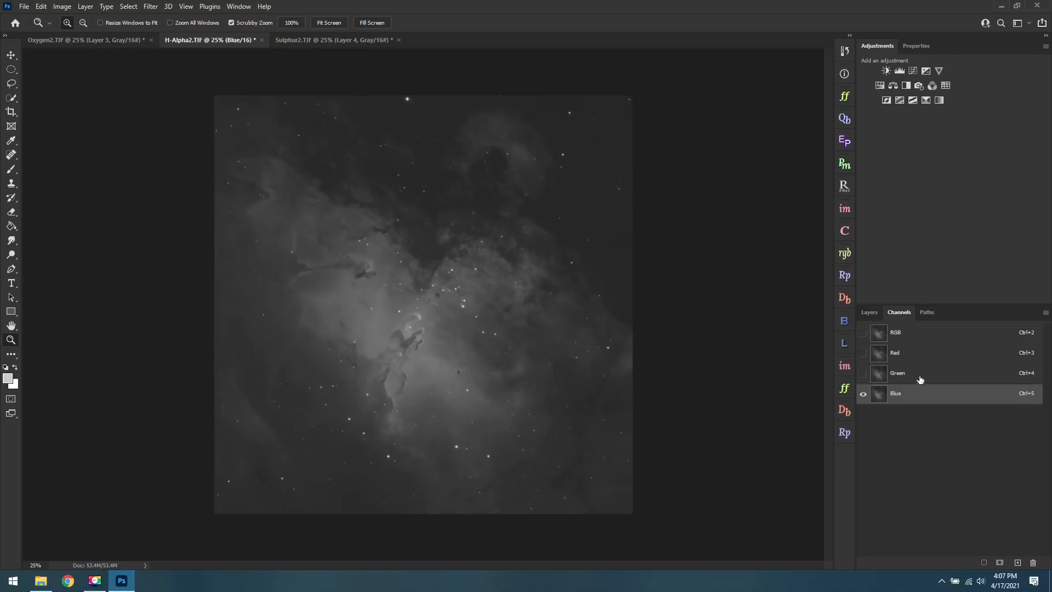
{"action": "left_click", "coordinate": [915, 356]}
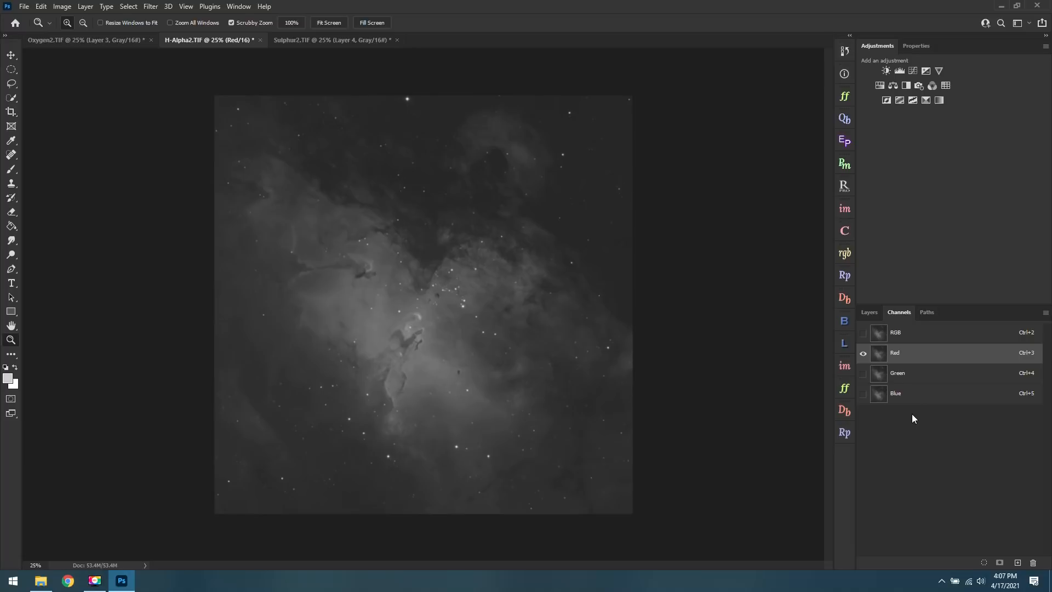
{"action": "key", "text": "ctrl+v"}
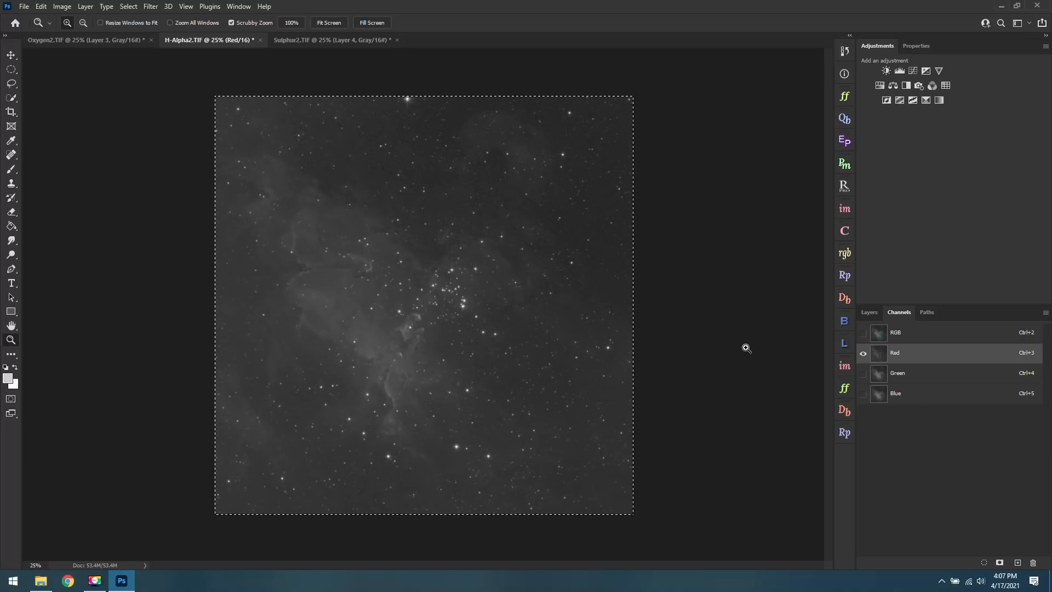
Copy the entire Oxygen2.TIF image and paste it into the blue channel of H-Alpha2.TIF.
{"action": "left_click", "coordinate": [97, 44]}
{"action": "key", "text": "ctrl+a"}
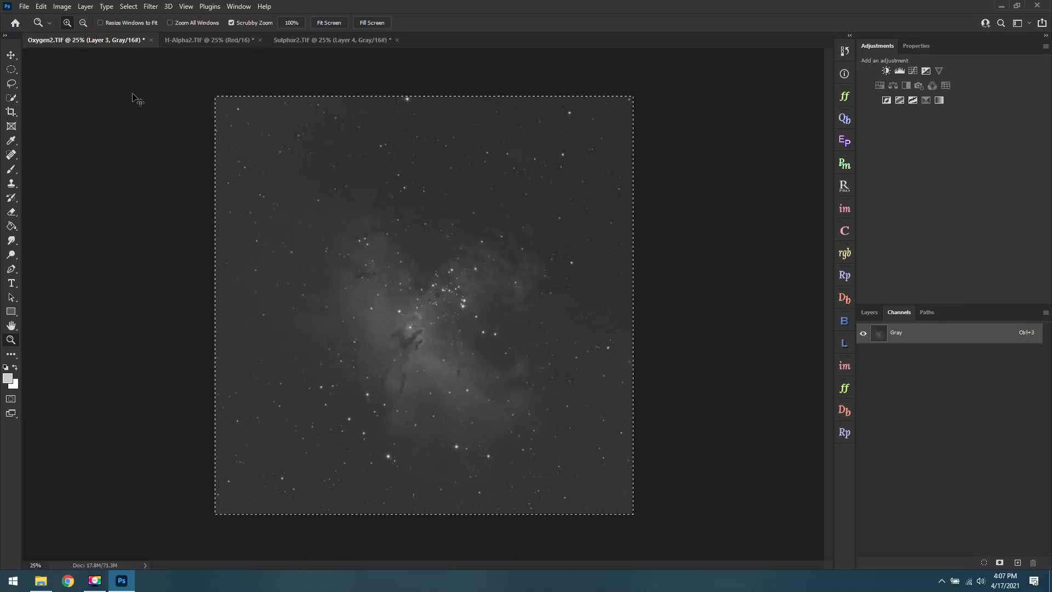
{"action": "left_click", "coordinate": [231, 46]}
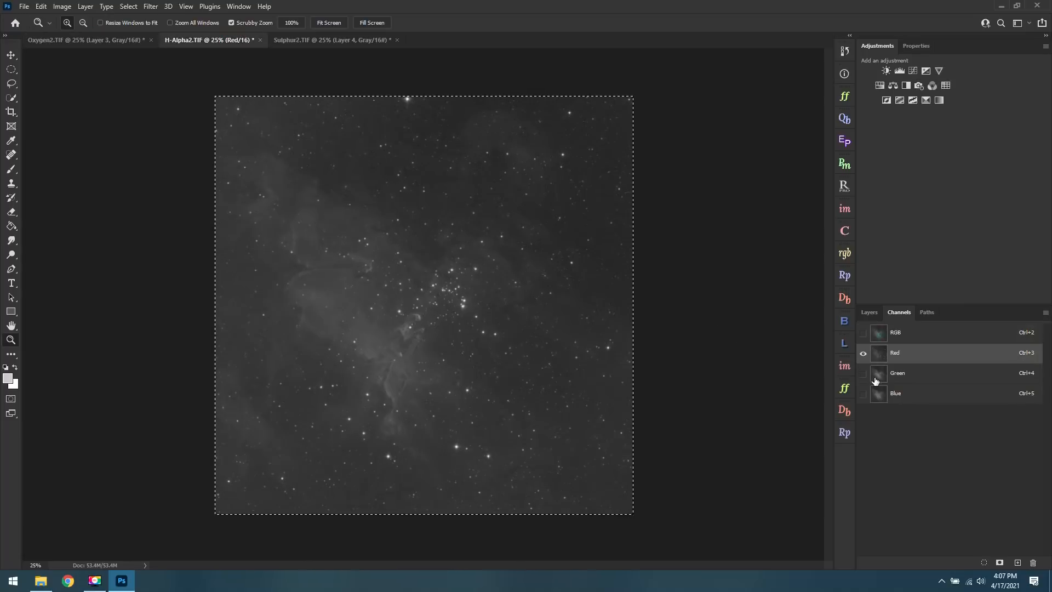
{"action": "left_click", "coordinate": [921, 400]}
{"action": "key", "text": "ctrl+v"}
Check the green channel of H-Alpha2.TIF, clear the selection and display the composite RGB image.
{"action": "left_click", "coordinate": [926, 379]}
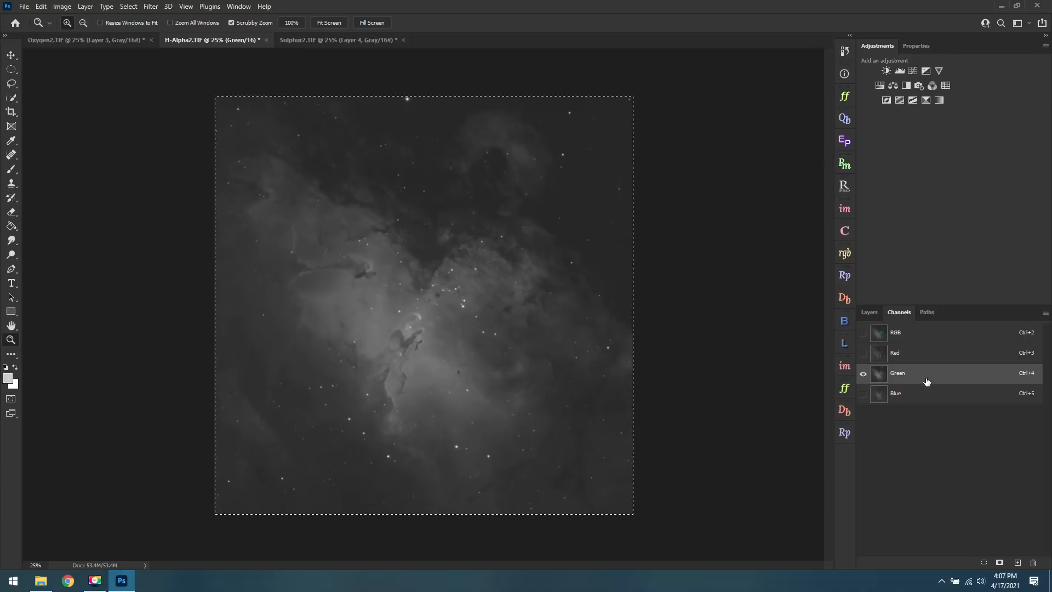
{"action": "key", "text": "ctrl+d"}
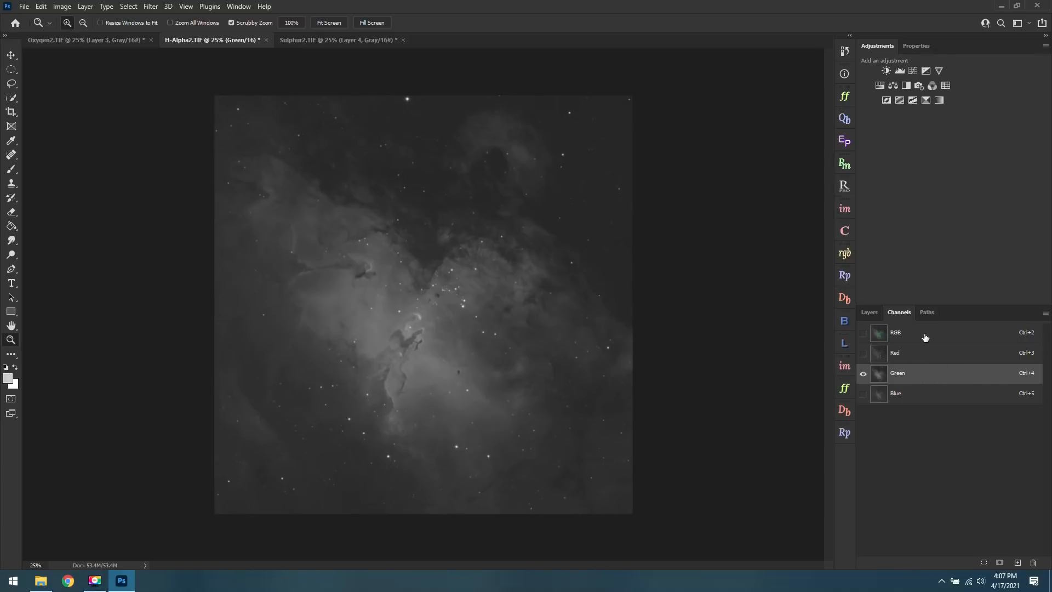
{"action": "left_click", "coordinate": [921, 336]}
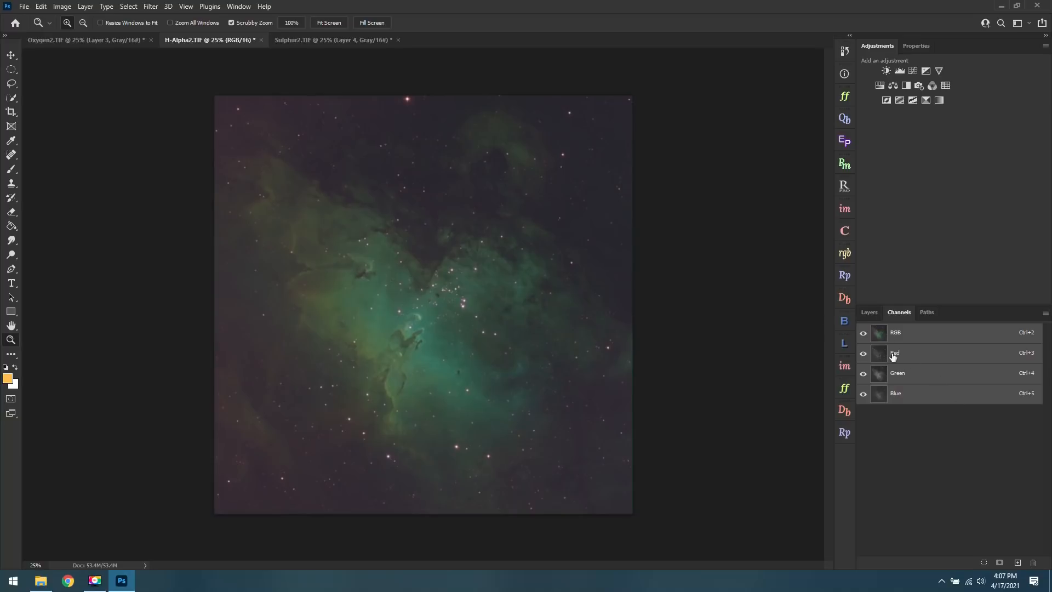
View the red, green and blue channels of H-Alpha2.TIF individually, and inspect the composite image up close and in full.
{"action": "left_click", "coordinate": [934, 359]}
{"action": "left_click", "coordinate": [928, 377]}
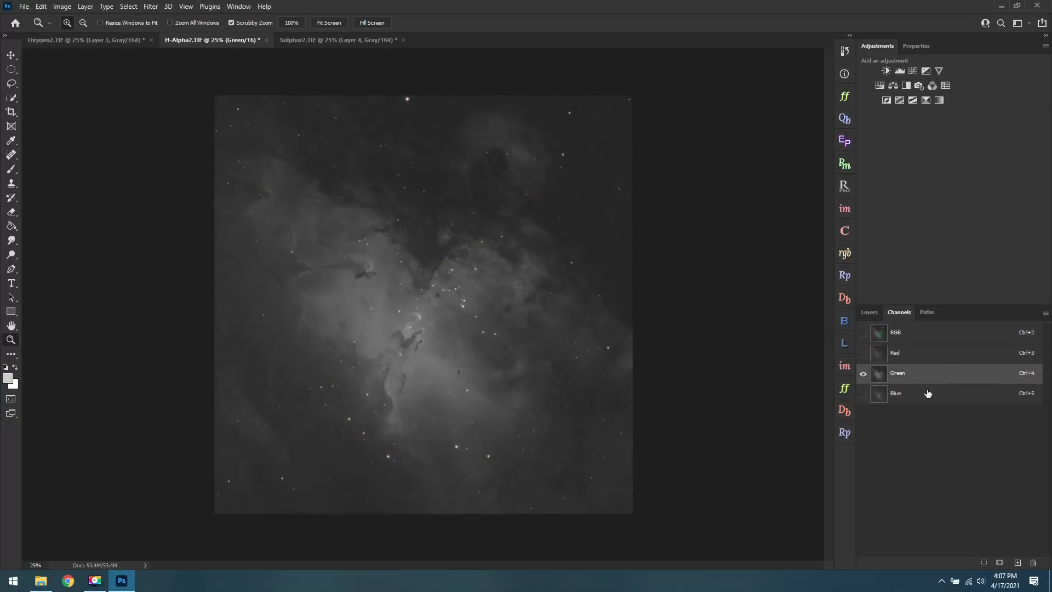
{"action": "left_click", "coordinate": [929, 392]}
{"action": "left_click", "coordinate": [910, 353]}
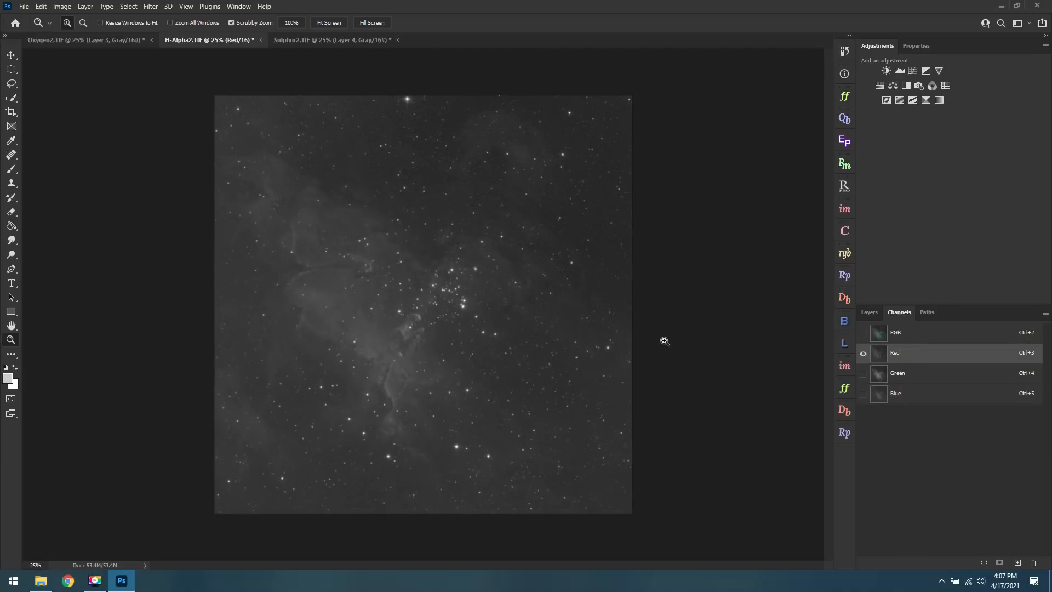
{"action": "left_click", "coordinate": [930, 332]}
{"action": "left_click_drag", "start_coordinate": [299, 459], "coordinate": [423, 466]}
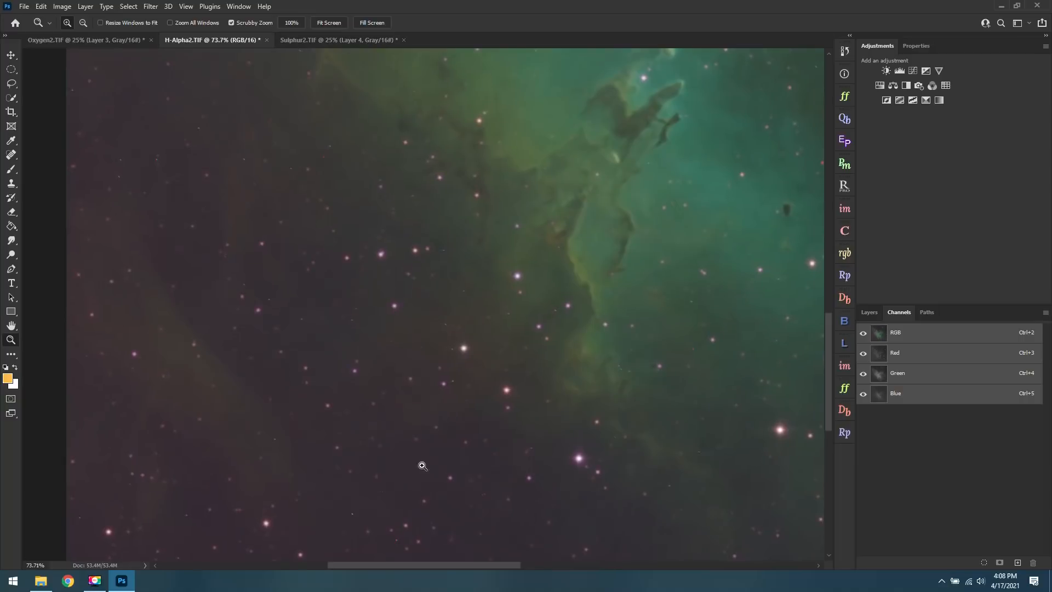
{"action": "left_click", "coordinate": [324, 22]}
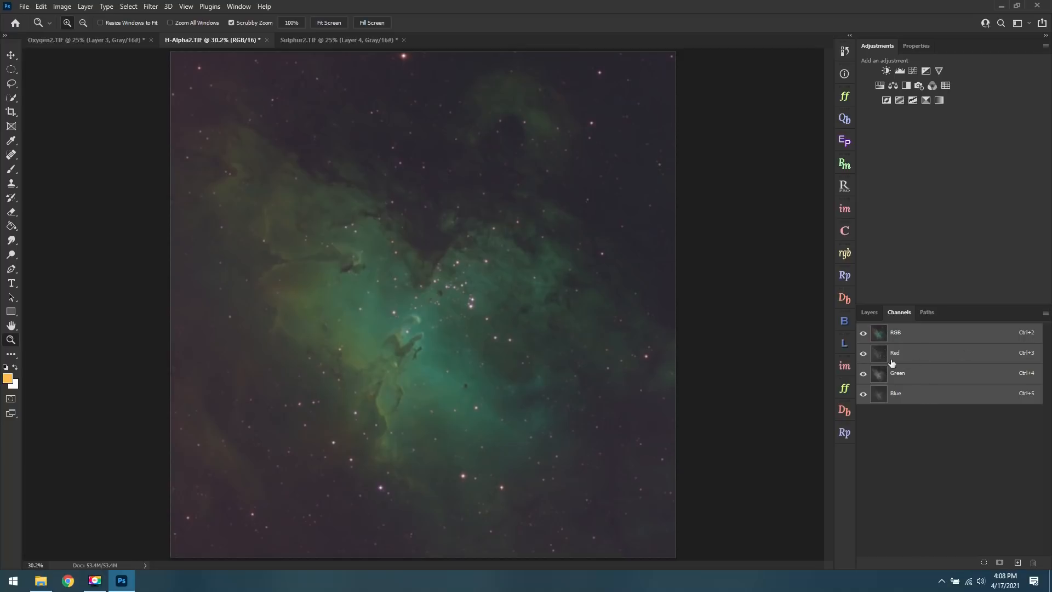
Add a Curves adjustment layer and brighten the rim of the tallest pillar to about input 117, output 150.
{"action": "left_click", "coordinate": [876, 313]}
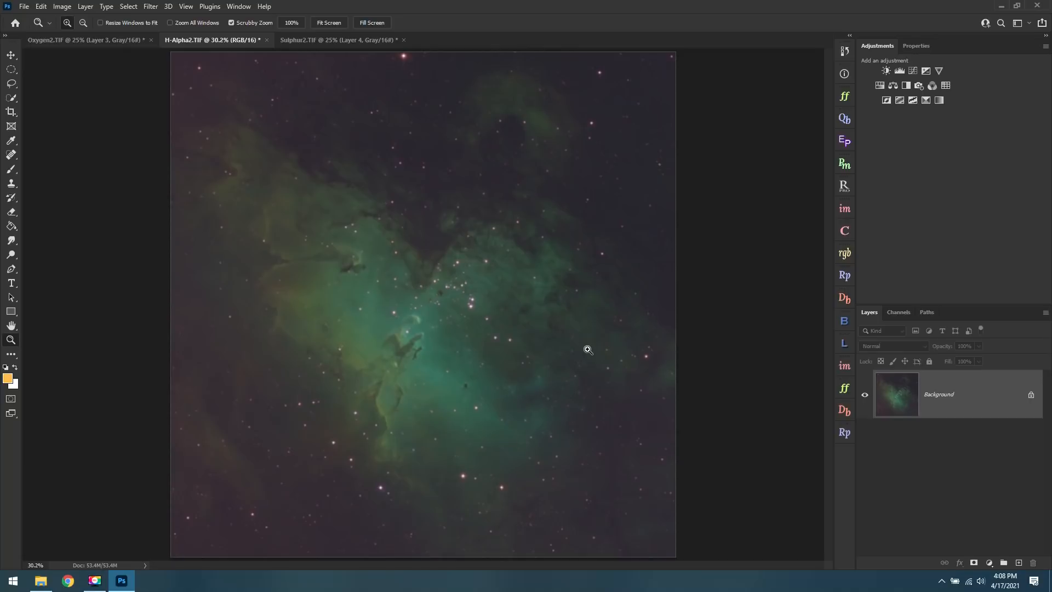
{"action": "left_click", "coordinate": [913, 72]}
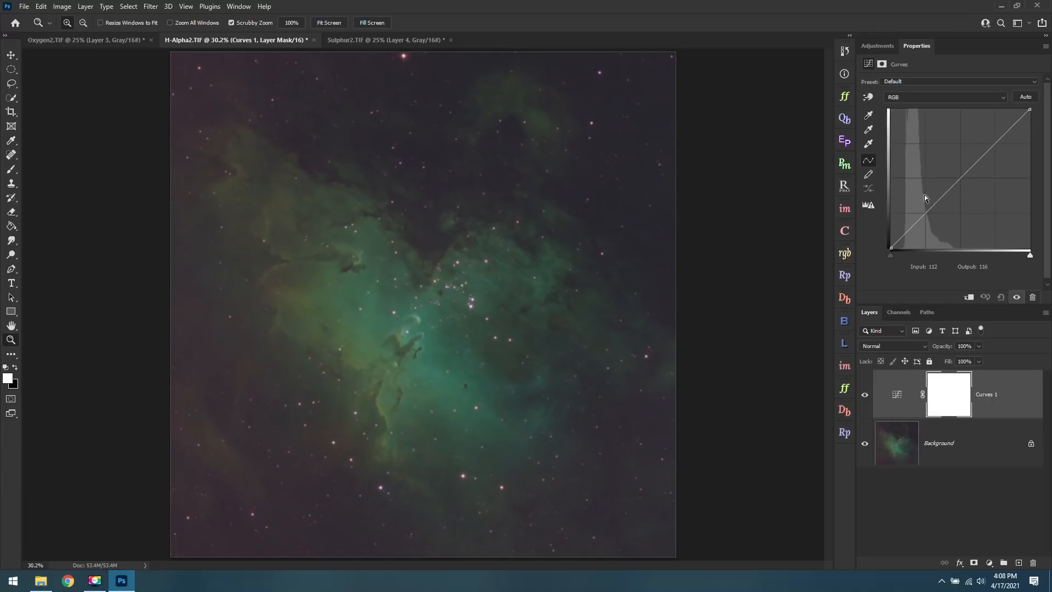
{"action": "left_click", "coordinate": [870, 98]}
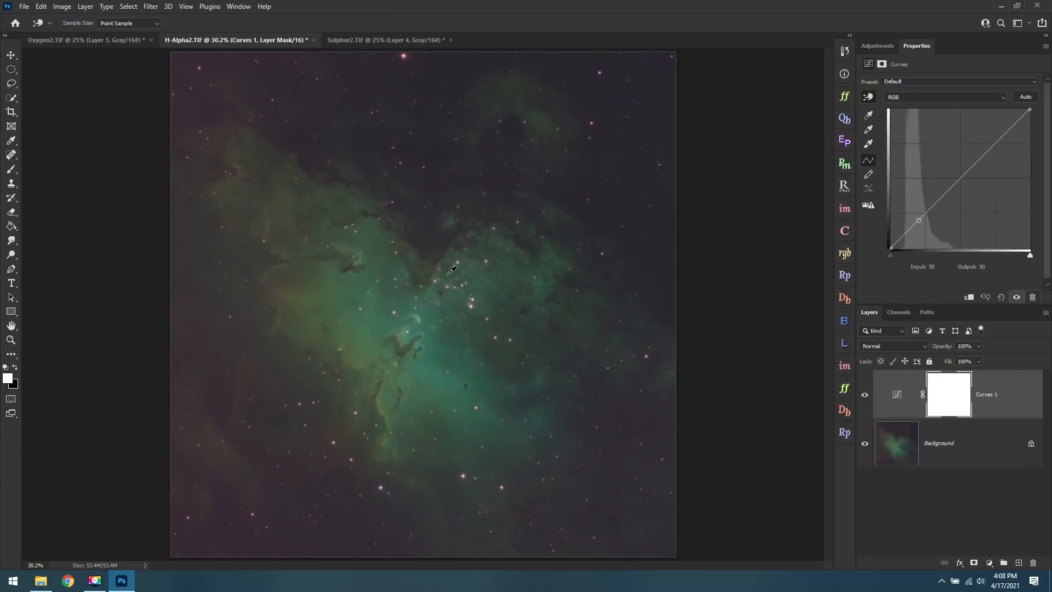
{"action": "scroll", "coordinate": [407, 307], "scroll_direction": "up", "scroll_amount": 3}
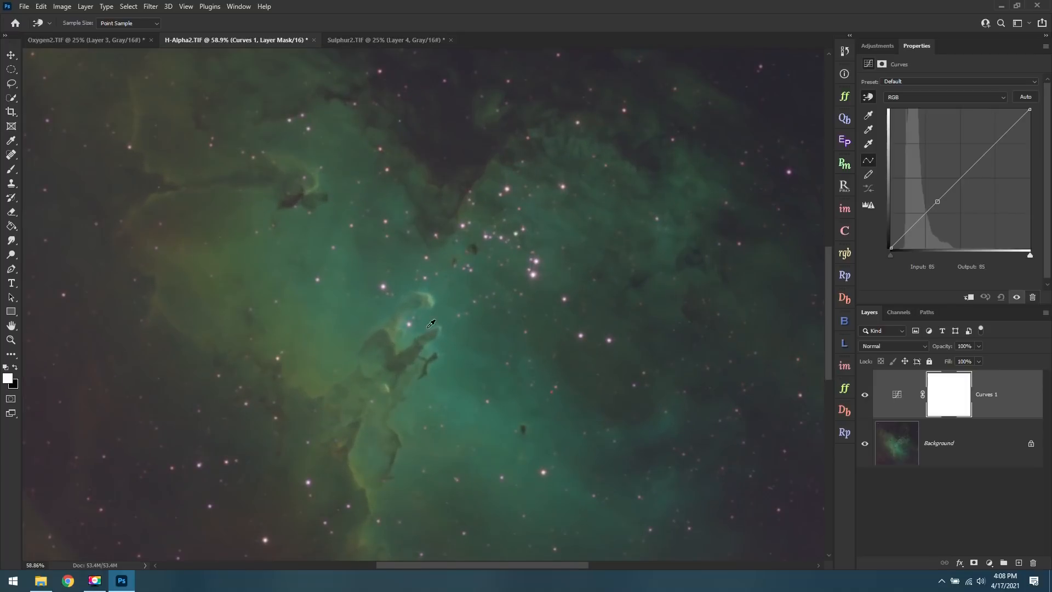
{"action": "scroll", "coordinate": [429, 329], "scroll_direction": "up", "scroll_amount": 8}
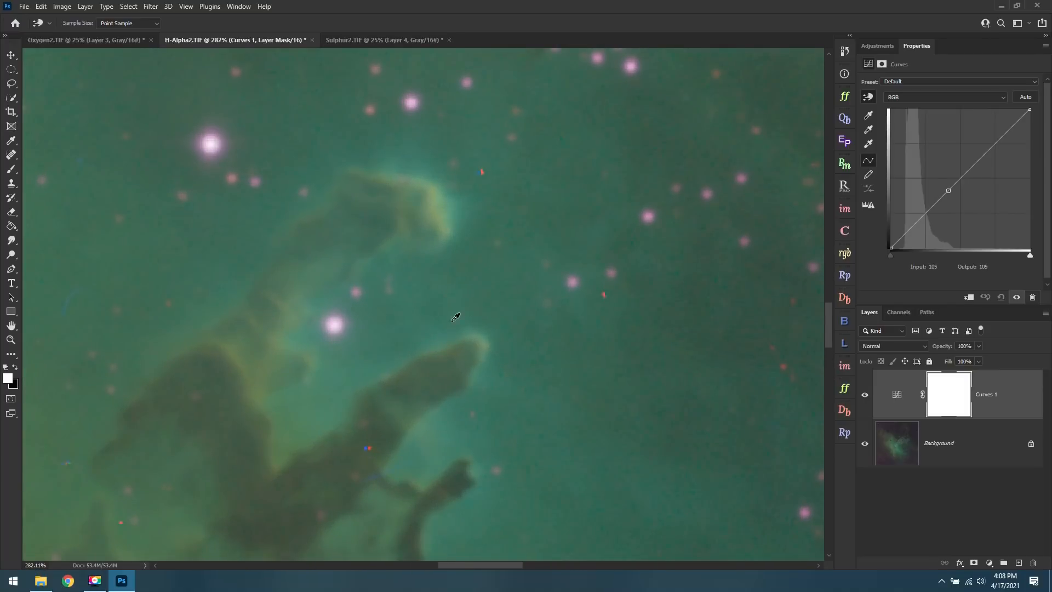
{"action": "scroll", "coordinate": [437, 372], "scroll_direction": "down", "scroll_amount": 3}
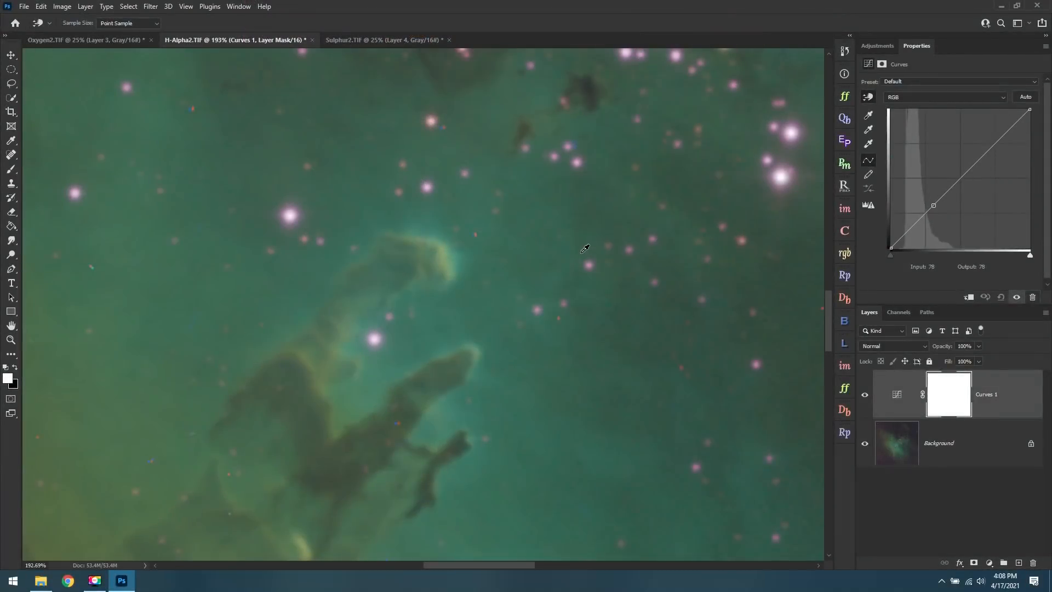
{"action": "left_click", "coordinate": [868, 98]}
{"action": "left_click", "coordinate": [414, 234]}
{"action": "left_click_drag", "start_coordinate": [415, 234], "coordinate": [413, 216]}
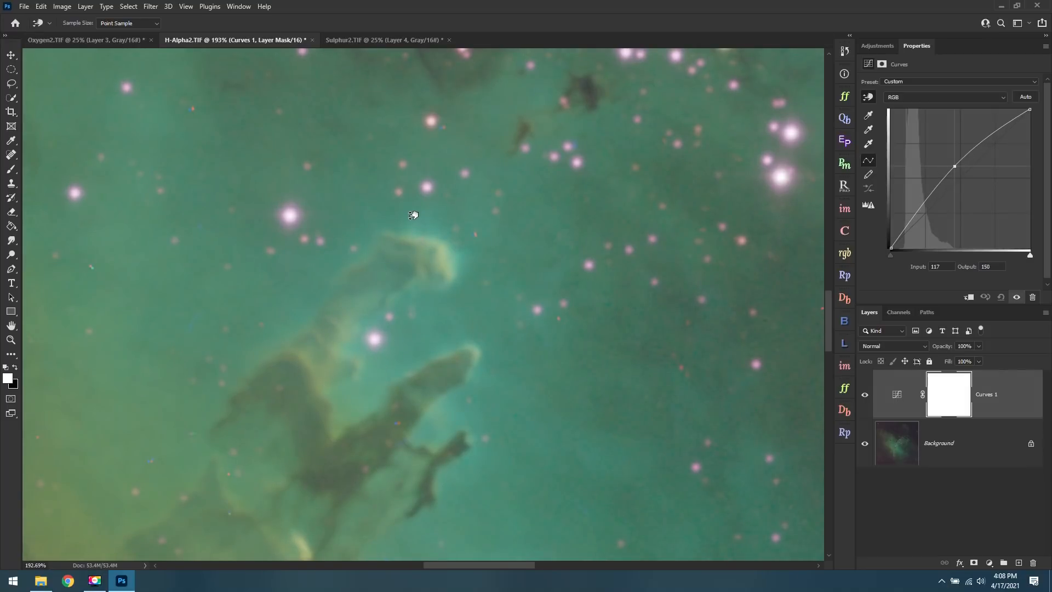
{"action": "scroll", "coordinate": [446, 323], "scroll_direction": "down", "scroll_amount": 4}
{"action": "left_click", "coordinate": [443, 334]}
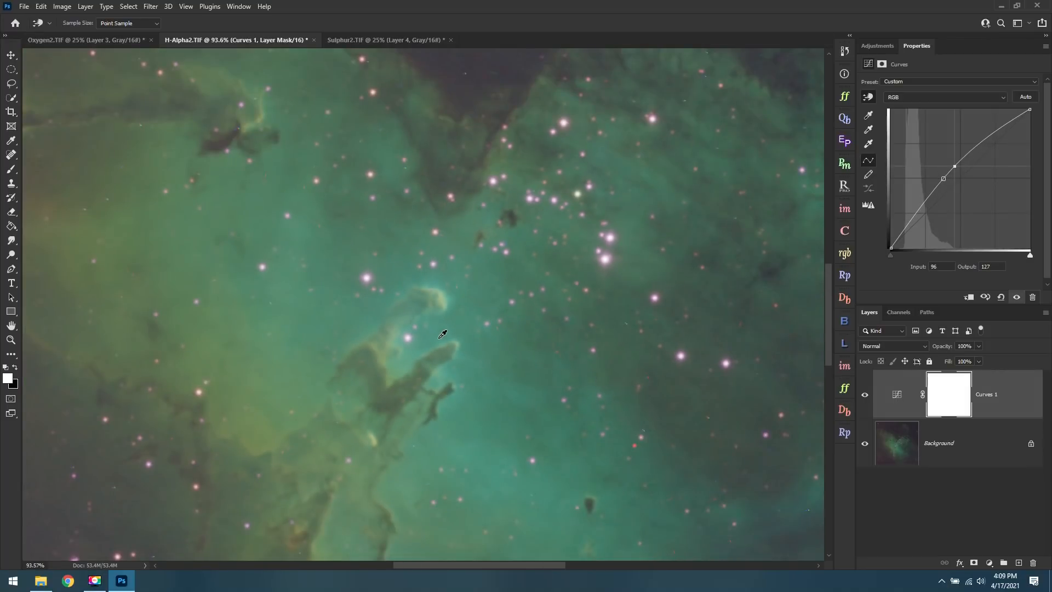
Darken the dark sky above the nebula's core on the curve to about input 39, output 25.
{"action": "scroll", "coordinate": [534, 56], "scroll_direction": "up", "scroll_amount": 2}
{"action": "left_click", "coordinate": [508, 76]}
{"action": "left_click_drag", "start_coordinate": [507, 76], "coordinate": [512, 87]}
{"action": "scroll", "coordinate": [528, 236], "scroll_direction": "down", "scroll_amount": 5}
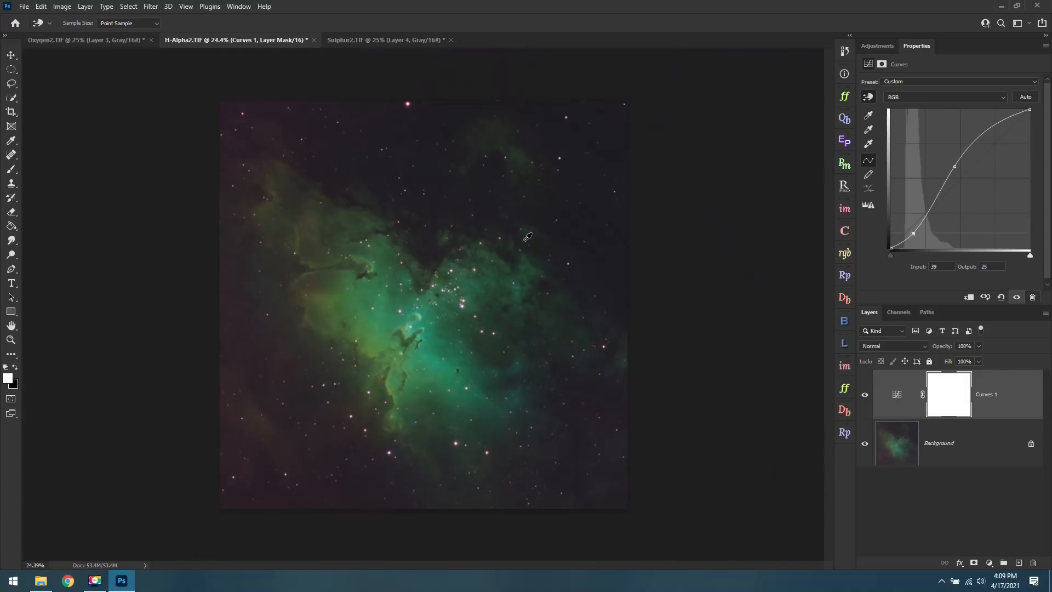
Compare the image with and without the Curves layer, and fine-tune its shadow point and its midtone point to about input 115, output 151.
{"action": "left_click", "coordinate": [865, 394]}
{"action": "left_click", "coordinate": [865, 394]}
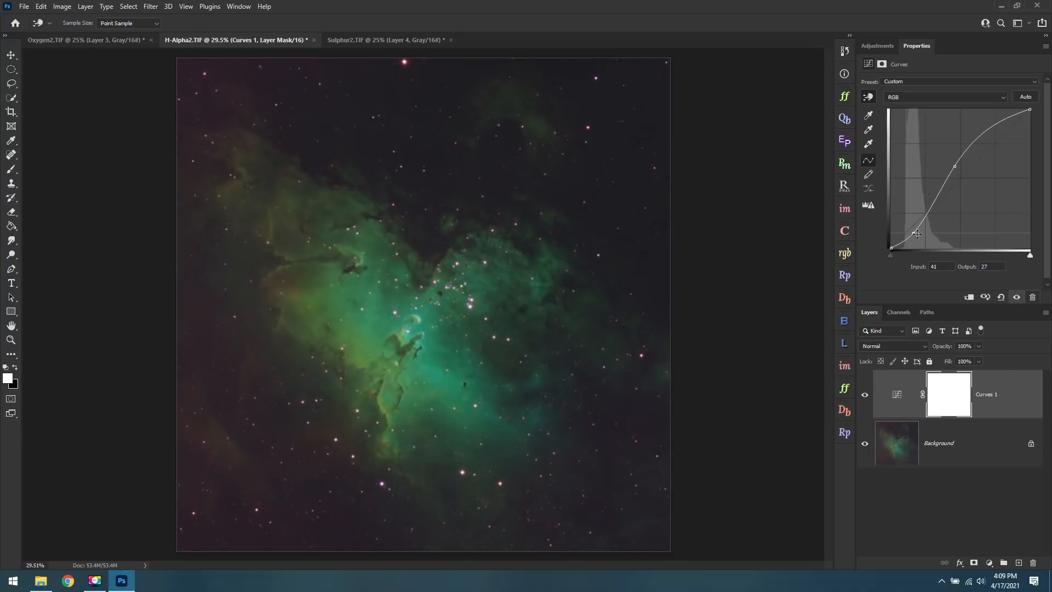
{"action": "left_click_drag", "start_coordinate": [913, 233], "coordinate": [914, 232]}
{"action": "left_click_drag", "start_coordinate": [954, 166], "coordinate": [954, 163]}
Add a second Curves adjustment layer and brighten the lower pillar's glowing edge to about input 124, output 164.
{"action": "left_click", "coordinate": [879, 48]}
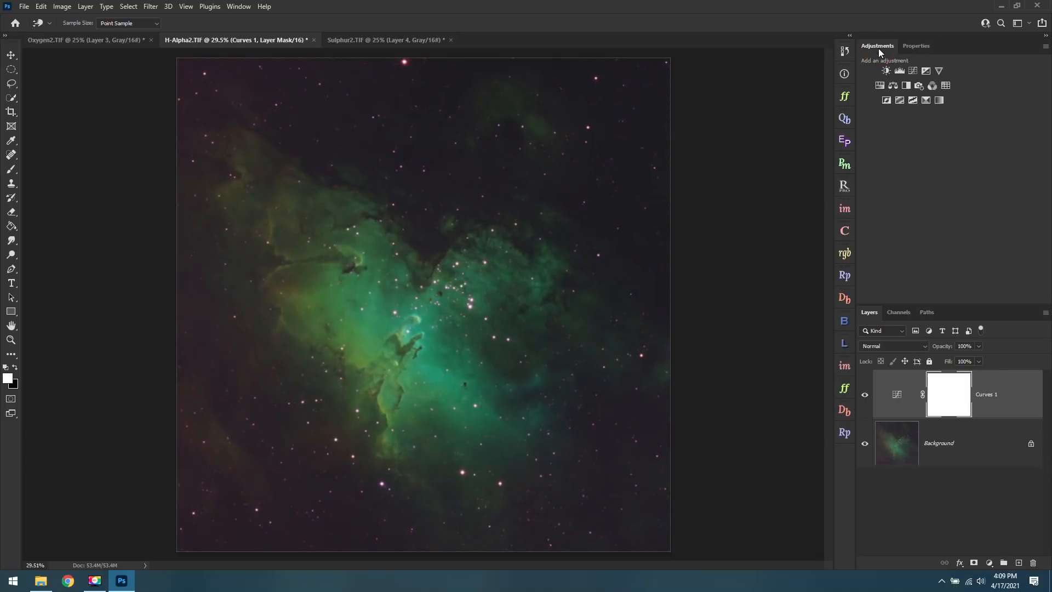
{"action": "left_click", "coordinate": [912, 72]}
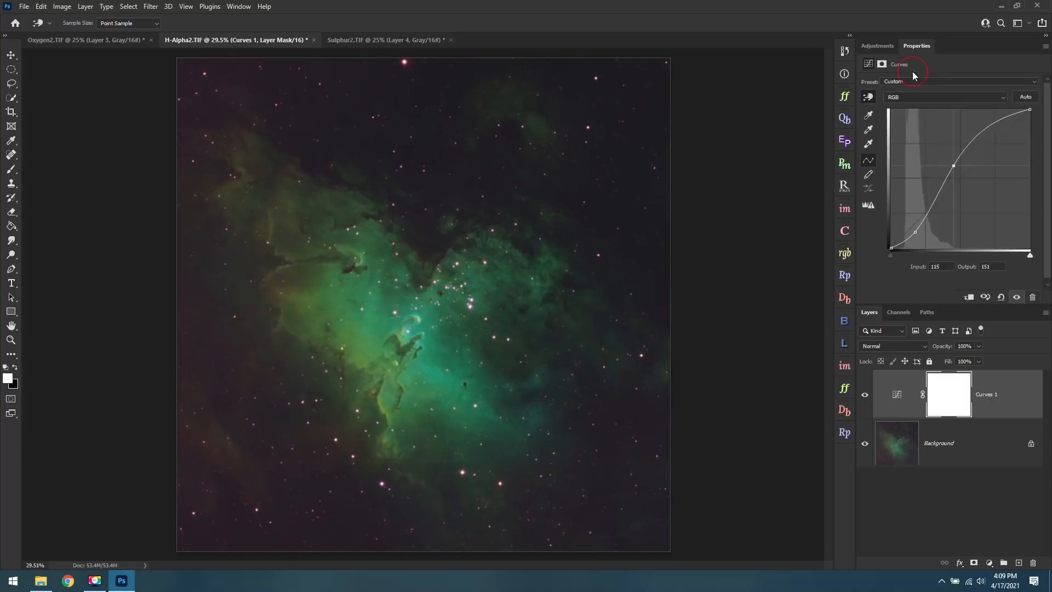
{"action": "key", "text": "z"}
{"action": "left_click", "coordinate": [872, 97]}
{"action": "scroll", "coordinate": [359, 380], "scroll_direction": "up", "scroll_amount": 9}
{"action": "scroll", "coordinate": [467, 313], "scroll_direction": "up", "scroll_amount": 2}
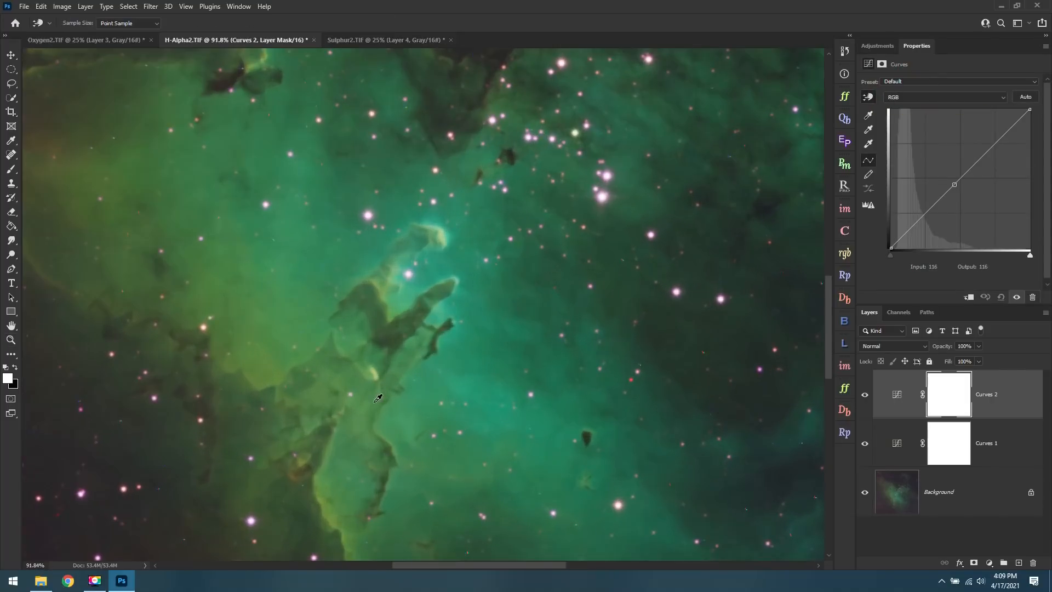
{"action": "scroll", "coordinate": [376, 423], "scroll_direction": "up", "scroll_amount": 6}
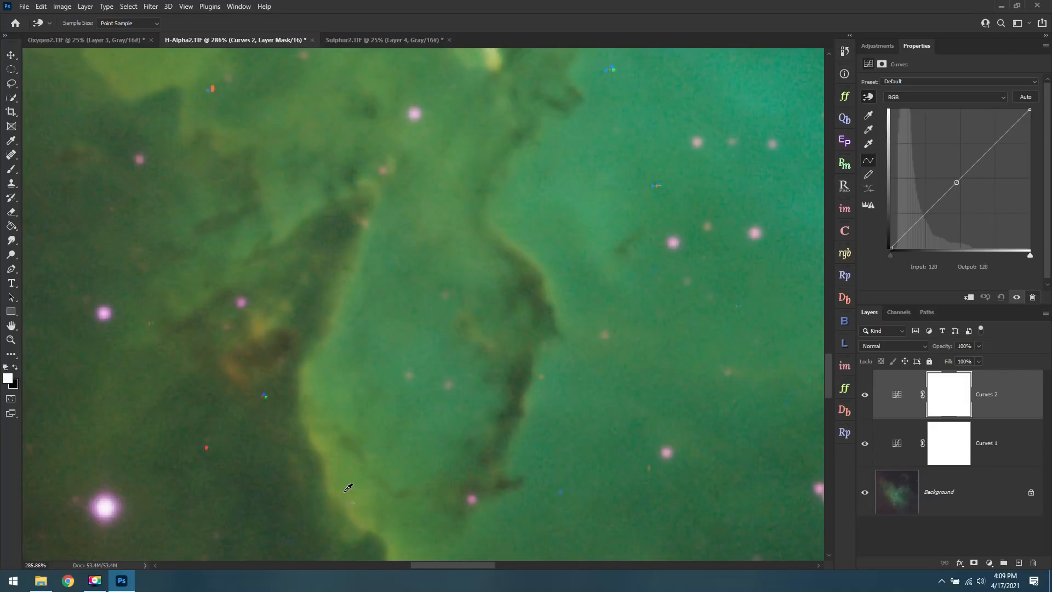
{"action": "left_click_drag", "start_coordinate": [346, 493], "coordinate": [341, 469]}
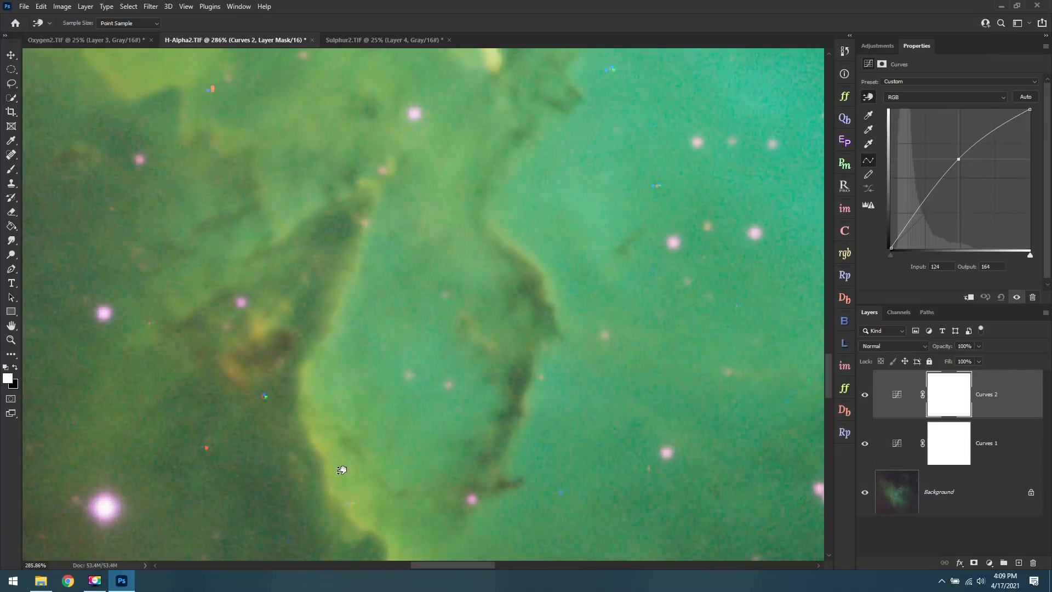
Darken the shadows beside the pillar to about input 50, output 47, and compare the image with and without the Curves layers.
{"action": "left_click_drag", "start_coordinate": [274, 493], "coordinate": [276, 510]}
{"action": "scroll", "coordinate": [296, 437], "scroll_direction": "down", "scroll_amount": 5}
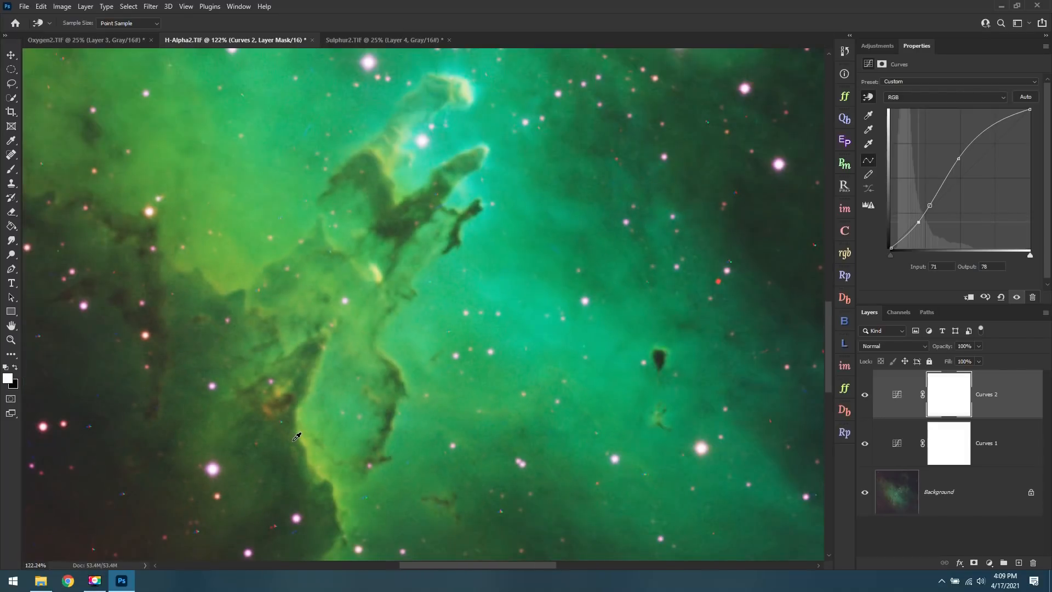
{"action": "scroll", "coordinate": [297, 437], "scroll_direction": "down", "scroll_amount": 5}
{"action": "left_click", "coordinate": [864, 394]}
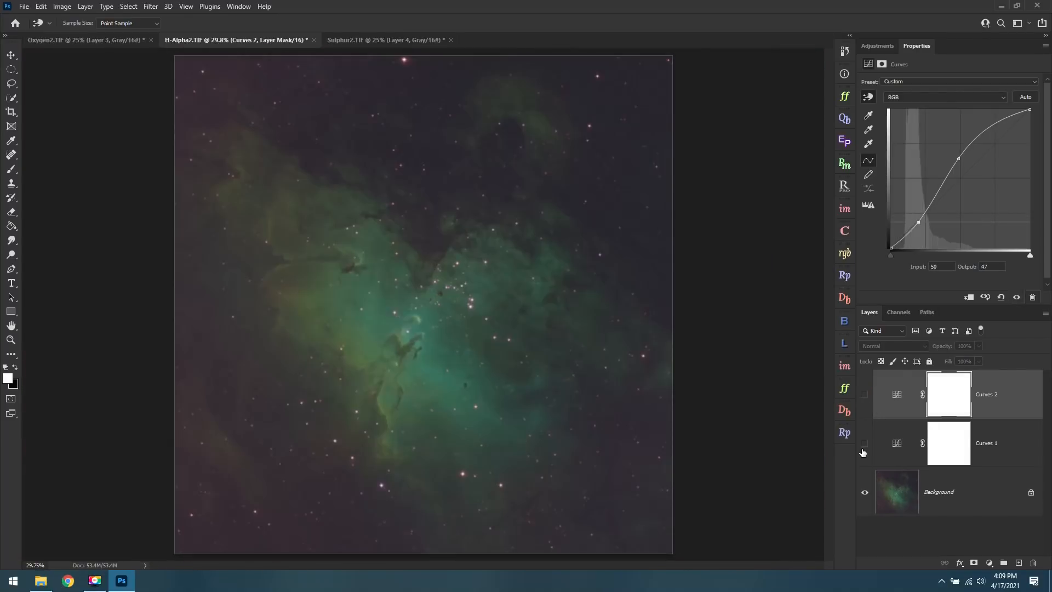
{"action": "left_click", "coordinate": [865, 394]}
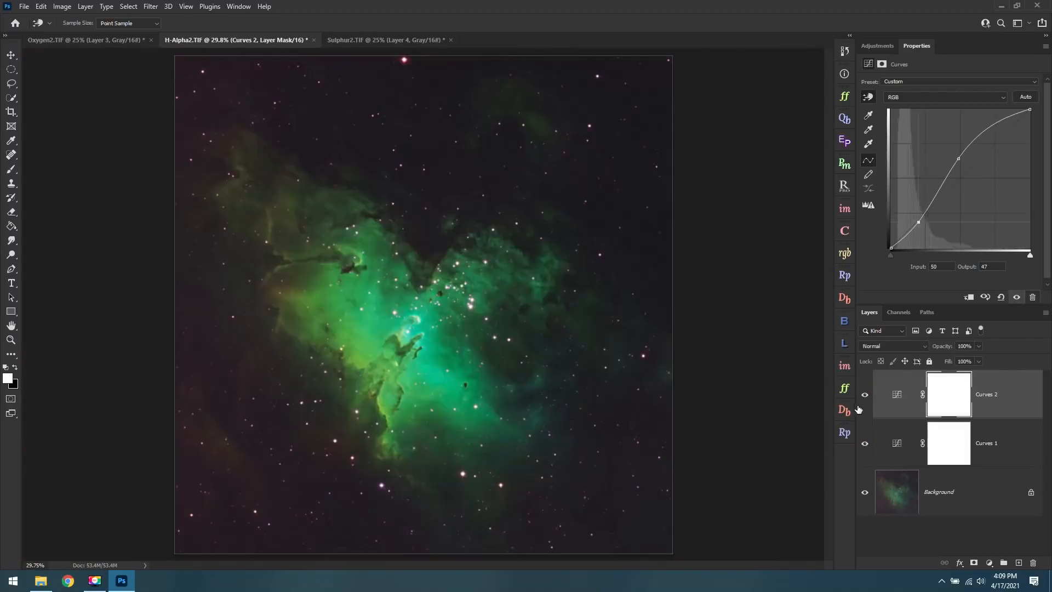
Add a Levels adjustment layer with the midtones at about 1.16, and stamp all visible layers into a new layer.
{"action": "left_click", "coordinate": [887, 49]}
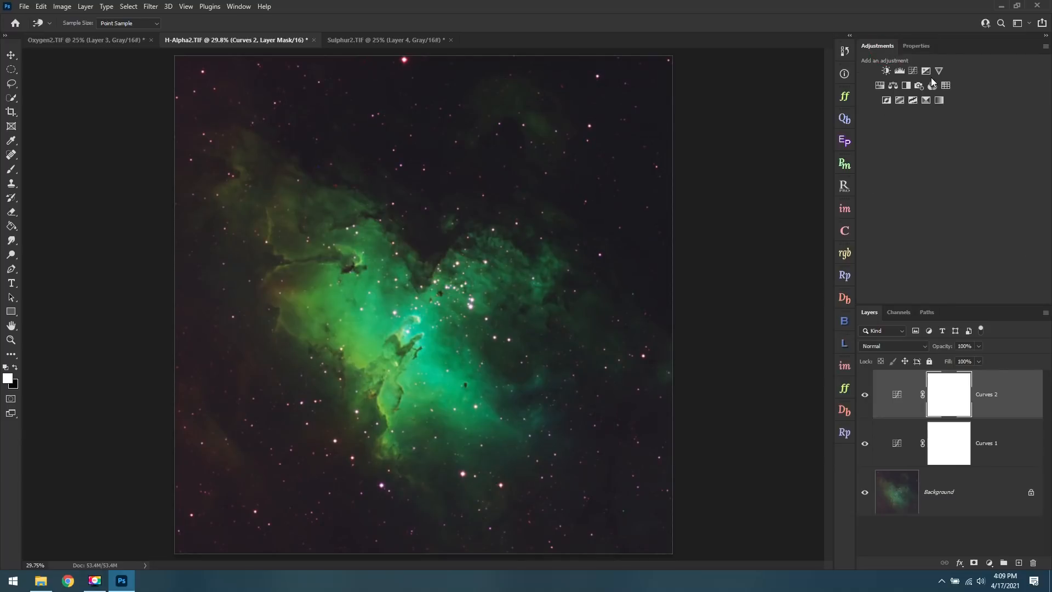
{"action": "left_click", "coordinate": [900, 71]}
{"action": "key", "text": "z"}
{"action": "left_click_drag", "start_coordinate": [957, 162], "coordinate": [951, 163]}
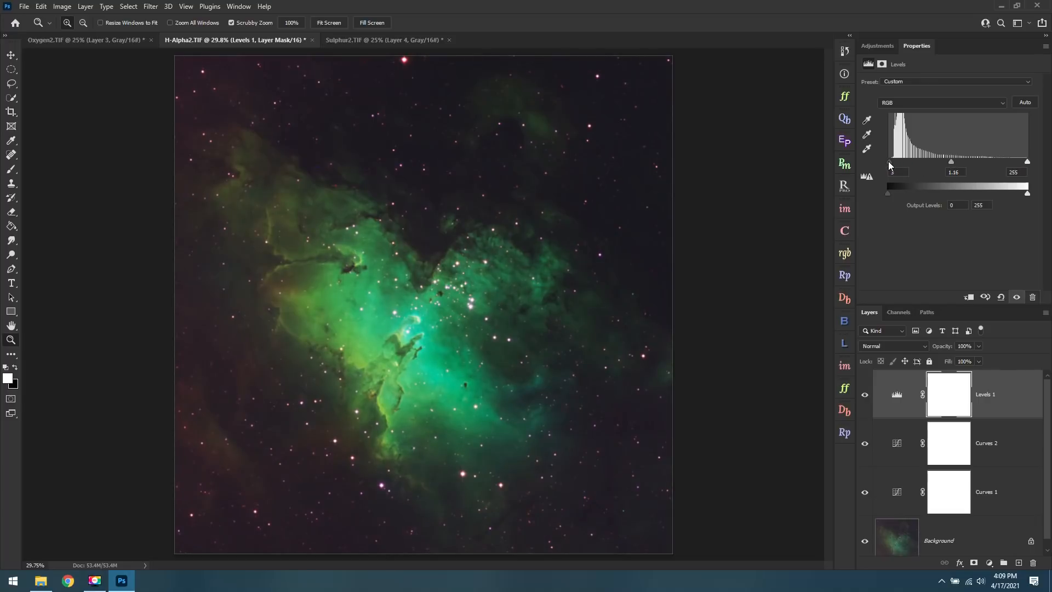
{"action": "left_click_drag", "start_coordinate": [889, 162], "coordinate": [949, 161]}
{"action": "key", "text": "ctrl+shift+alt+e"}
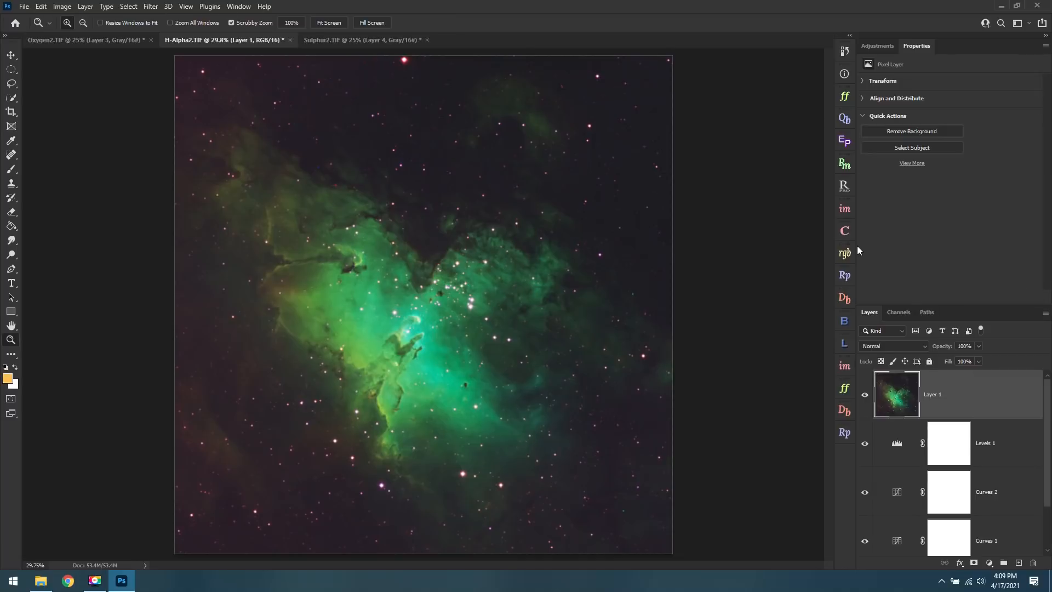
{"action": "key", "text": "ctrl+0"}
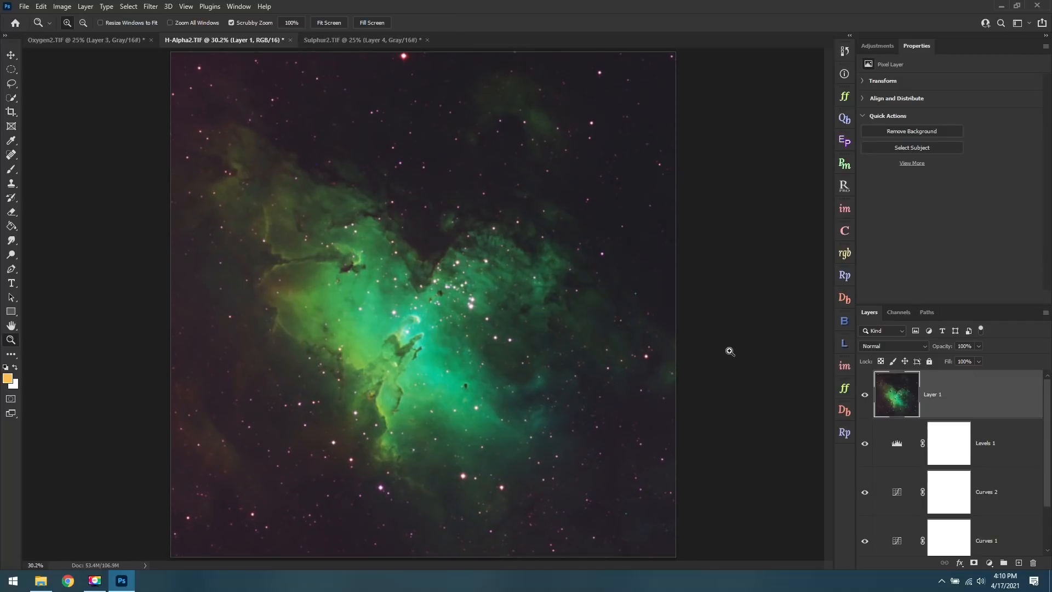
Add a Selective Color adjustment layer above the stamped layer and adjust the cyan, magenta and yellow amounts of the Greens.
{"action": "left_click", "coordinate": [896, 48]}
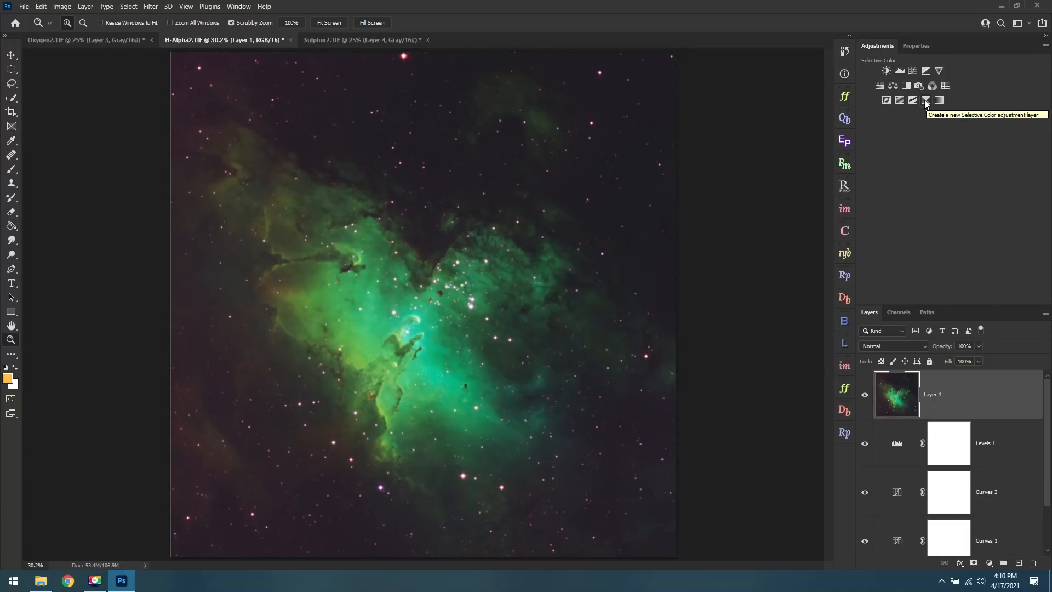
{"action": "left_click", "coordinate": [925, 100]}
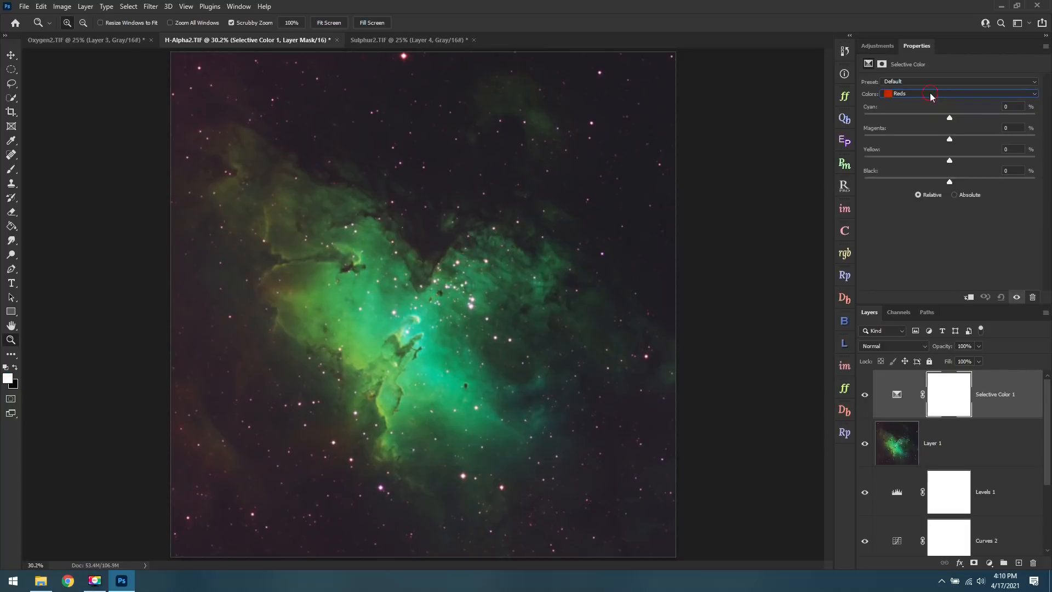
{"action": "left_click", "coordinate": [931, 95]}
{"action": "left_click", "coordinate": [948, 113]}
{"action": "left_click_drag", "start_coordinate": [950, 117], "coordinate": [869, 139]}
{"action": "left_click_drag", "start_coordinate": [942, 140], "coordinate": [983, 134]}
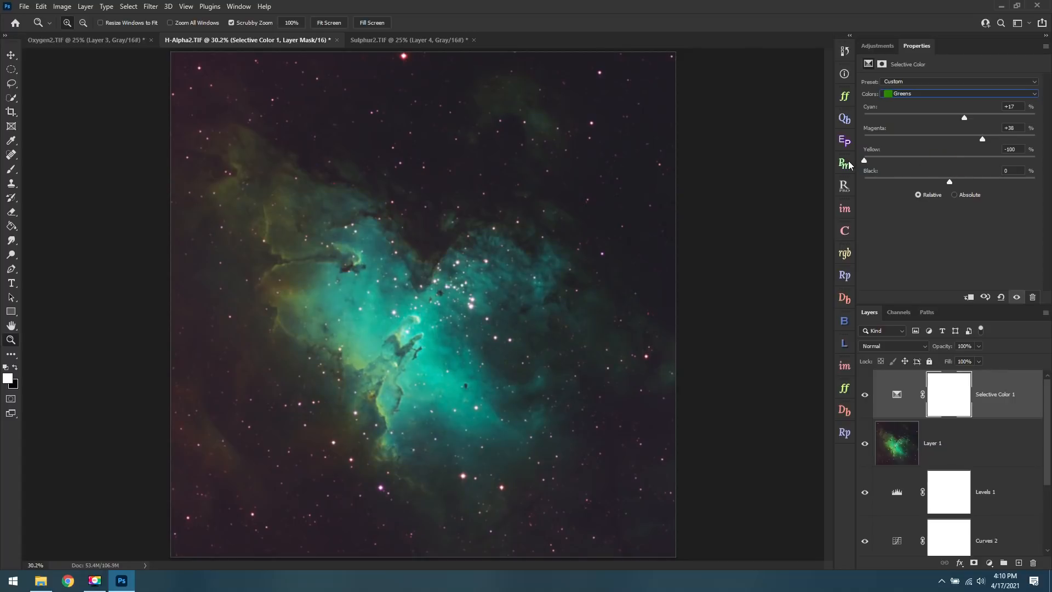
{"action": "left_click_drag", "start_coordinate": [864, 160], "coordinate": [936, 161]}
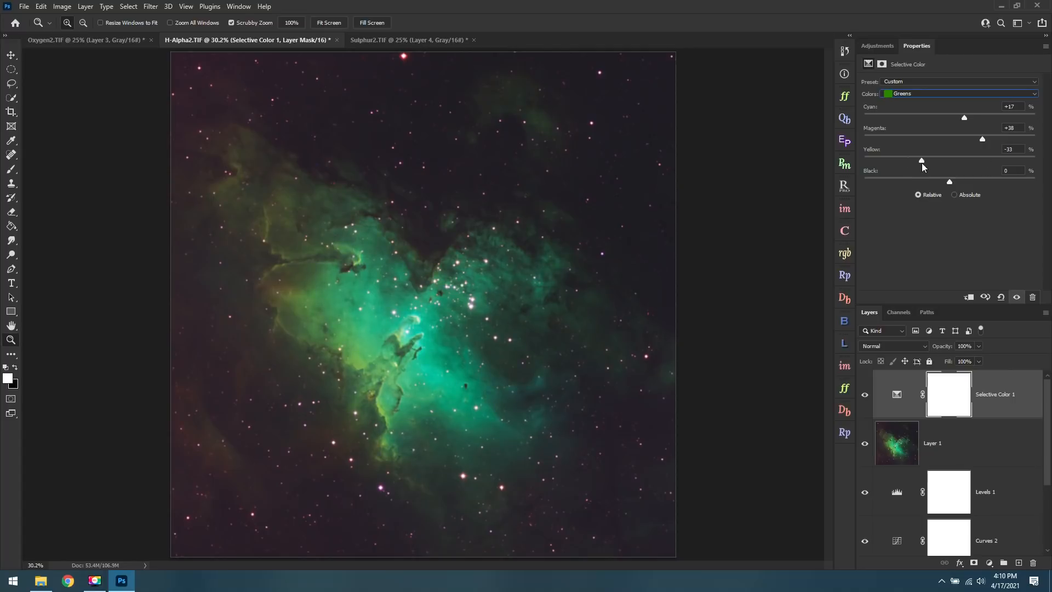
Set cyan to about -47% for the Yellows and fine-tune other color ranges in the same Selective Color adjustment.
{"action": "left_click", "coordinate": [931, 94]}
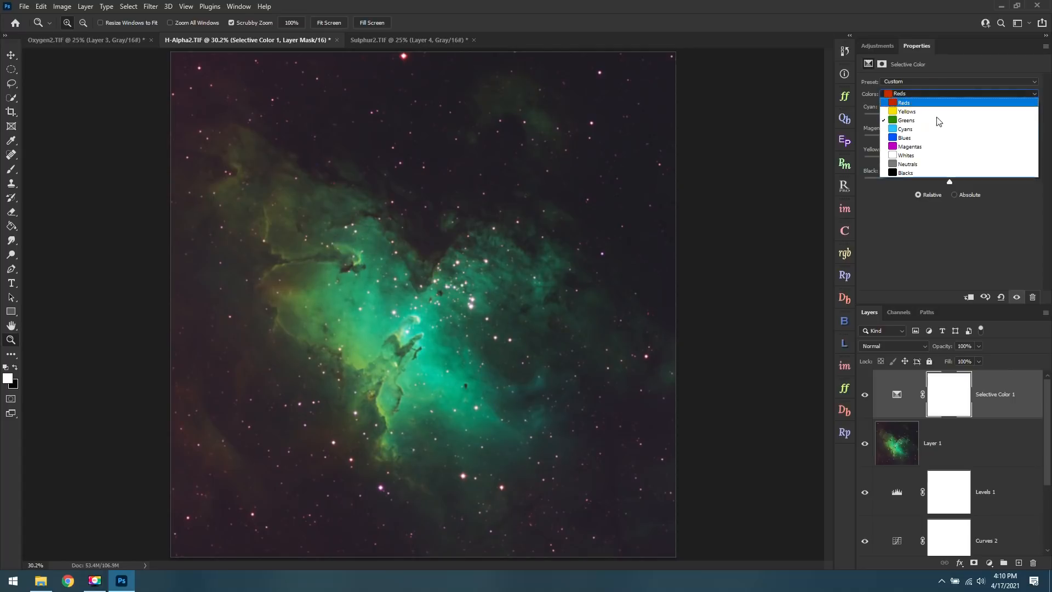
{"action": "left_click", "coordinate": [925, 112]}
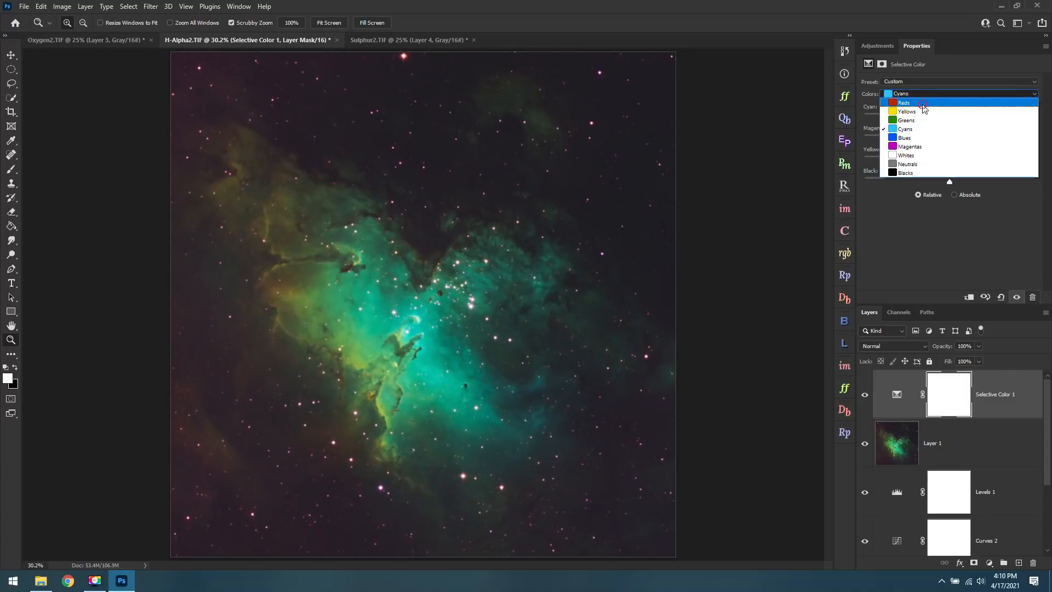
{"action": "left_click", "coordinate": [924, 104]}
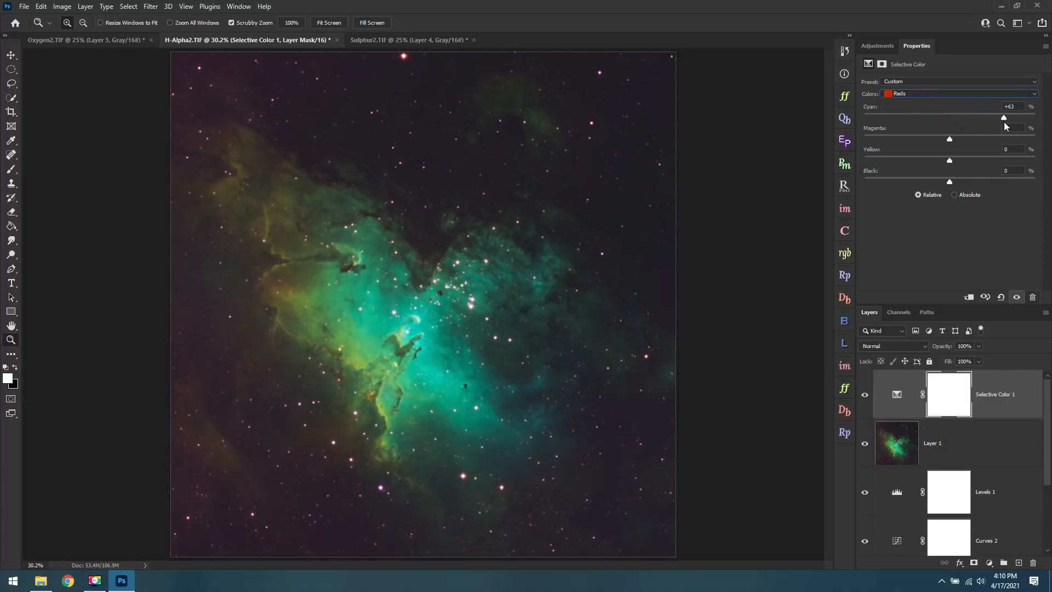
{"action": "left_click_drag", "start_coordinate": [938, 126], "coordinate": [942, 126]}
Add a second Selective Color adjustment layer and adjust the cyan and magenta amounts of the Cyans.
{"action": "left_click", "coordinate": [879, 47]}
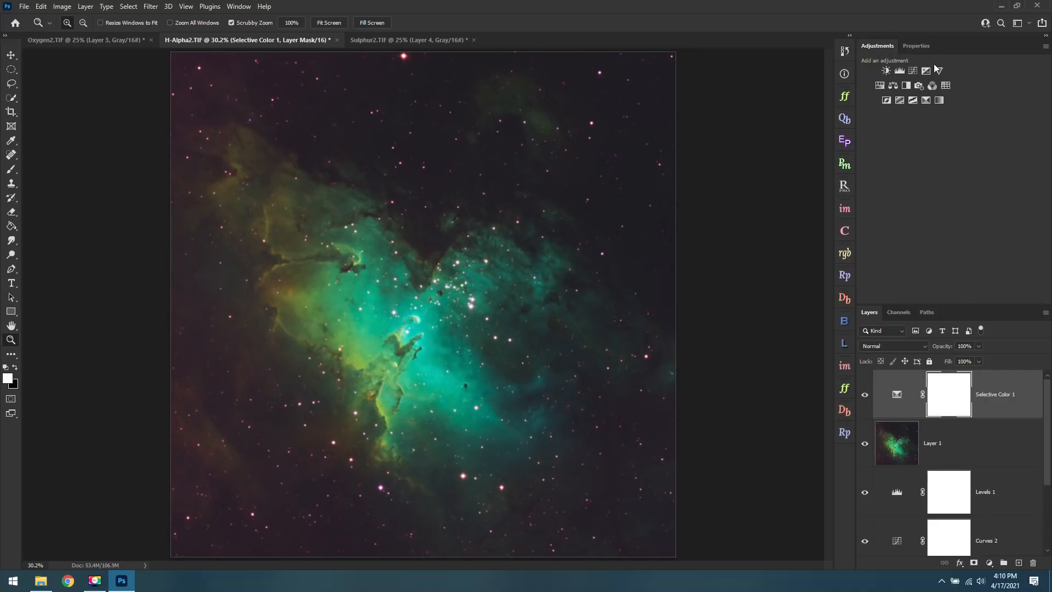
{"action": "left_click", "coordinate": [926, 101]}
{"action": "left_click", "coordinate": [931, 94]}
{"action": "left_click", "coordinate": [949, 128]}
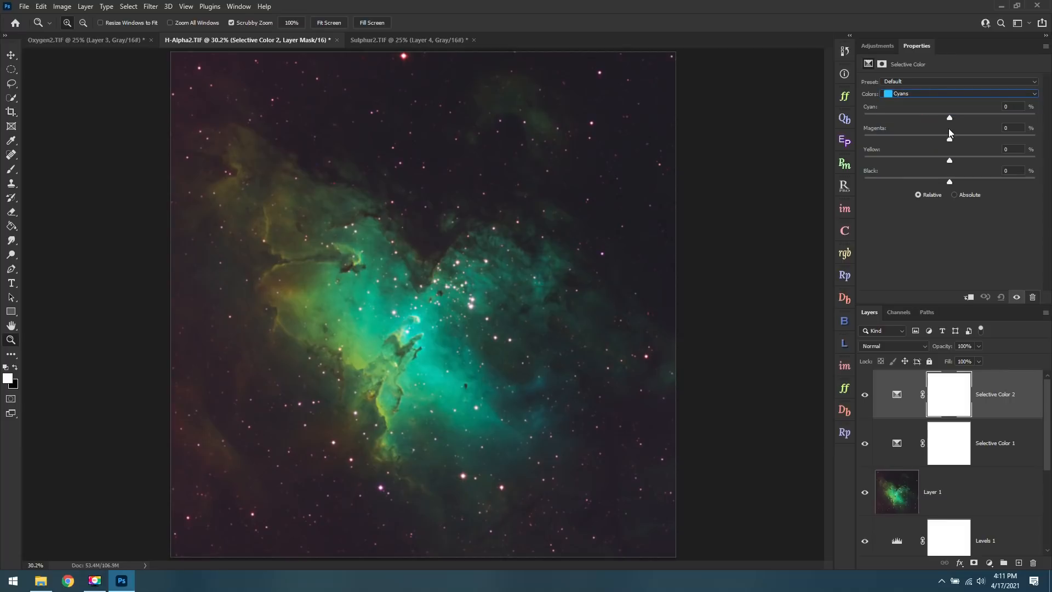
{"action": "left_click_drag", "start_coordinate": [1007, 116], "coordinate": [925, 137]}
Adjust the cyan and magenta amounts of the Reds in the second Selective Color layer.
{"action": "left_click", "coordinate": [922, 94]}
{"action": "left_click", "coordinate": [910, 104]}
{"action": "left_click_drag", "start_coordinate": [949, 117], "coordinate": [964, 140]}
{"action": "left_click", "coordinate": [877, 48]}
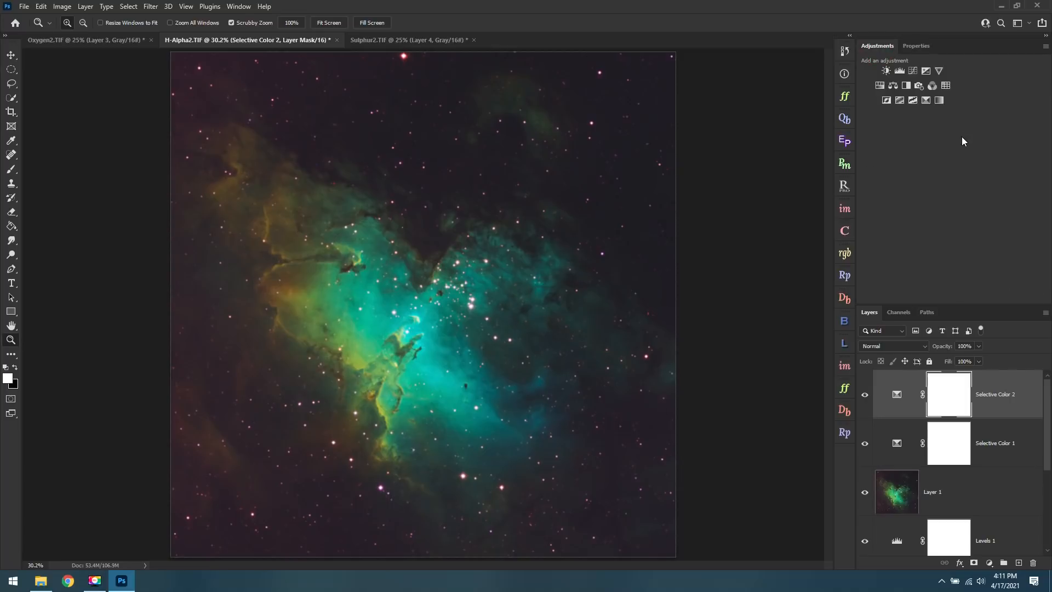
Add a Curves adjustment layer above the Selective Color layers and darken the background shadows while holding up the brighter nebula tones.
{"action": "left_click", "coordinate": [913, 75]}
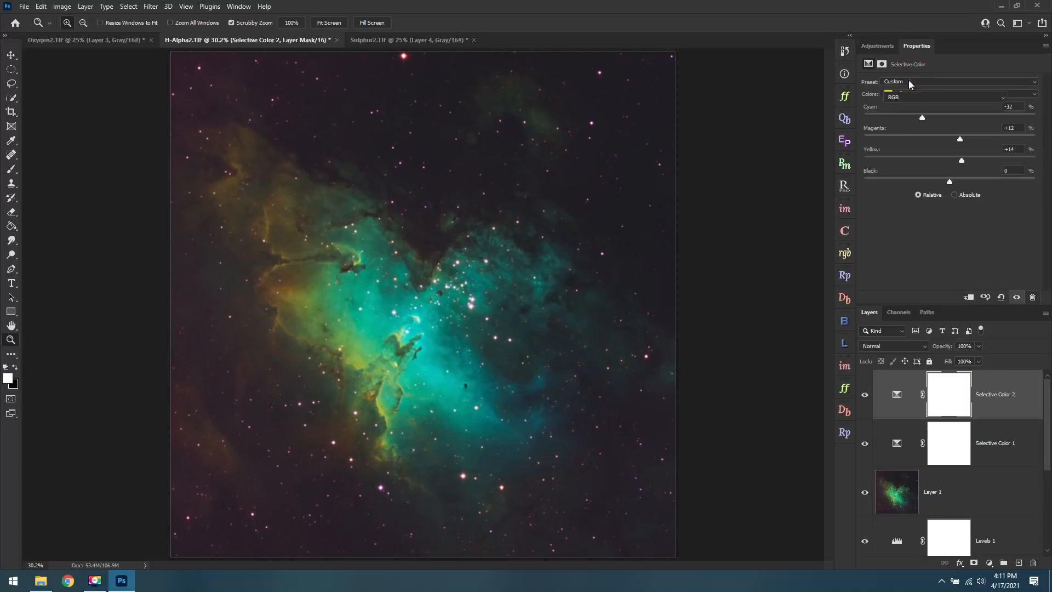
{"action": "left_click", "coordinate": [869, 98]}
{"action": "scroll", "coordinate": [332, 489], "scroll_direction": "up", "scroll_amount": 5}
{"action": "scroll", "coordinate": [367, 433], "scroll_direction": "up", "scroll_amount": 4}
{"action": "scroll", "coordinate": [336, 451], "scroll_direction": "up", "scroll_amount": 2}
{"action": "scroll", "coordinate": [336, 451], "scroll_direction": "up", "scroll_amount": 1}
{"action": "left_click_drag", "start_coordinate": [355, 448], "coordinate": [361, 454]}
{"action": "left_click_drag", "start_coordinate": [640, 135], "coordinate": [637, 119]}
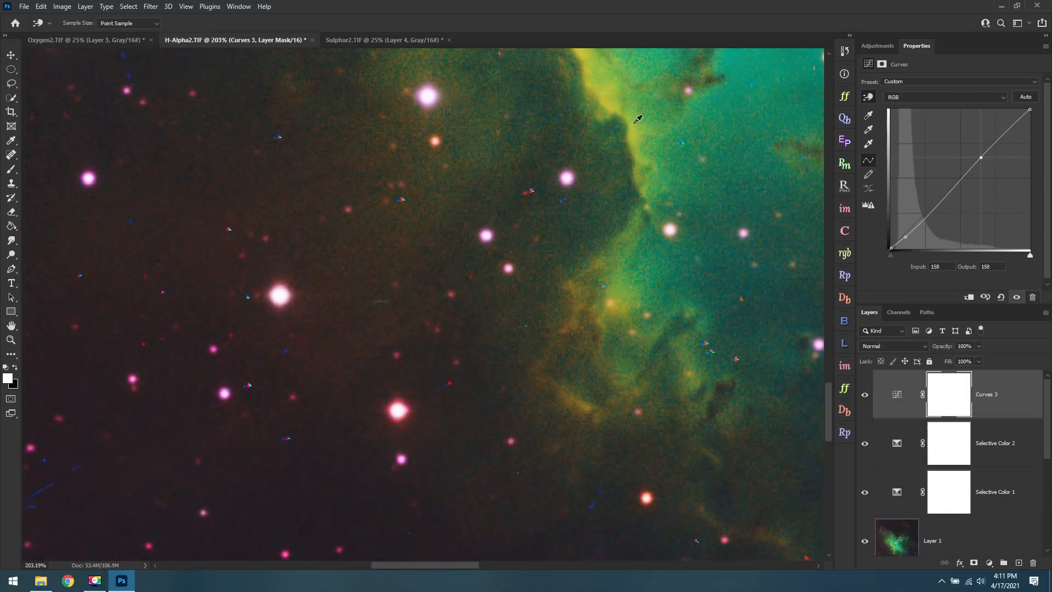
{"action": "scroll", "coordinate": [582, 301], "scroll_direction": "down", "scroll_amount": 6}
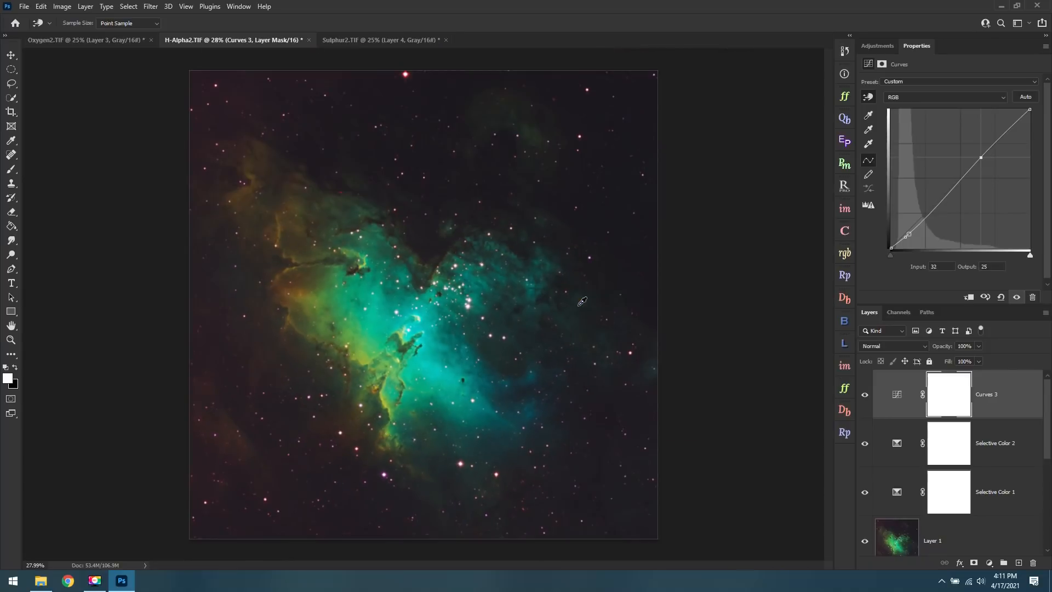
{"action": "scroll", "coordinate": [576, 319], "scroll_direction": "up", "scroll_amount": 1}
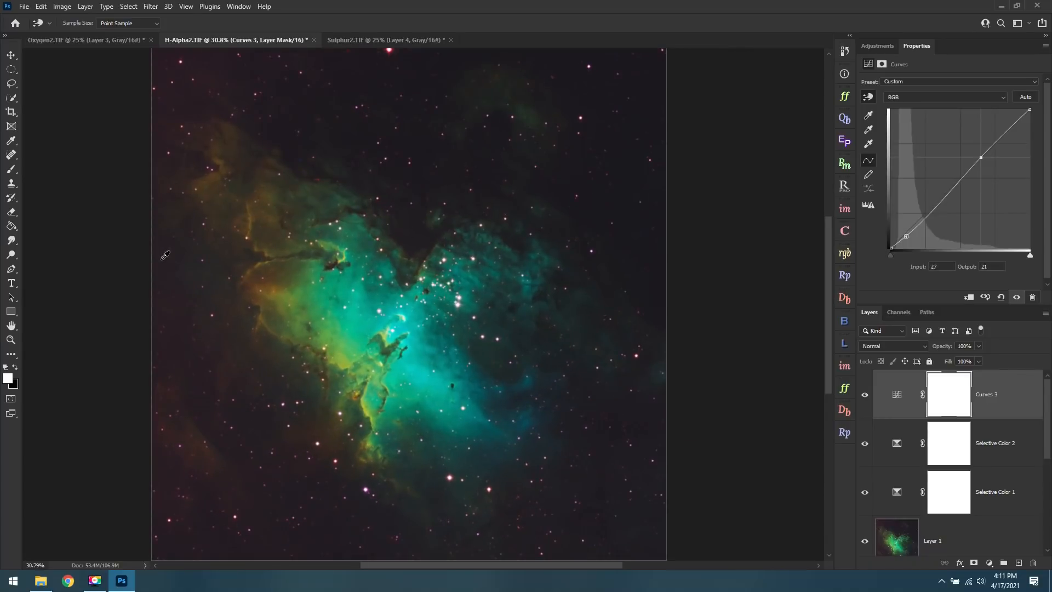
Crop the image to a tighter frame around the nebula, trimming the outer star field.
{"action": "left_click", "coordinate": [12, 111]}
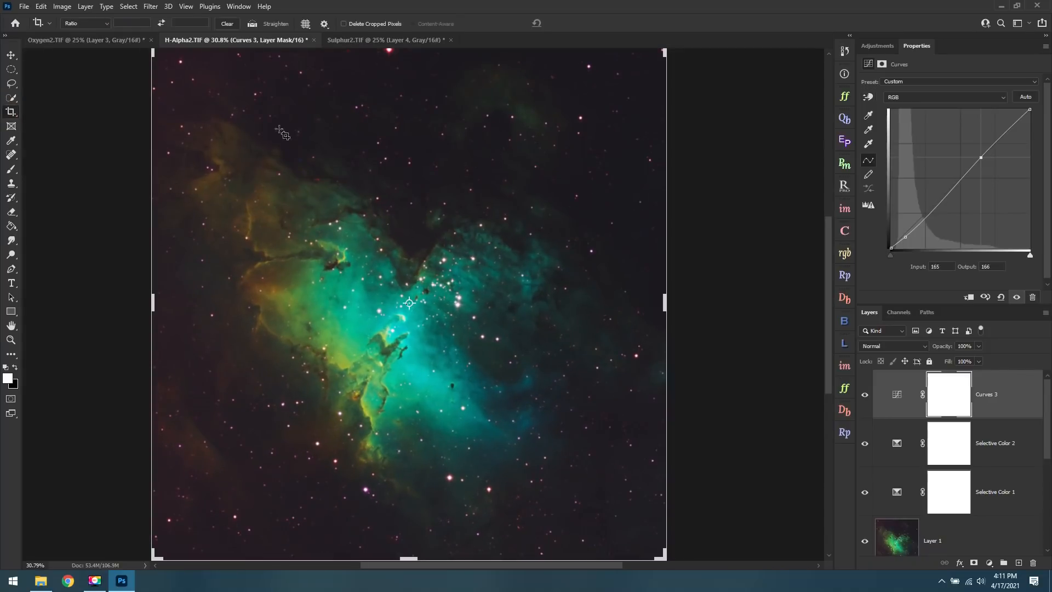
{"action": "scroll", "coordinate": [384, 151], "scroll_direction": "down", "scroll_amount": 1}
{"action": "left_click_drag", "start_coordinate": [426, 94], "coordinate": [425, 138]}
{"action": "key", "text": "Return"}
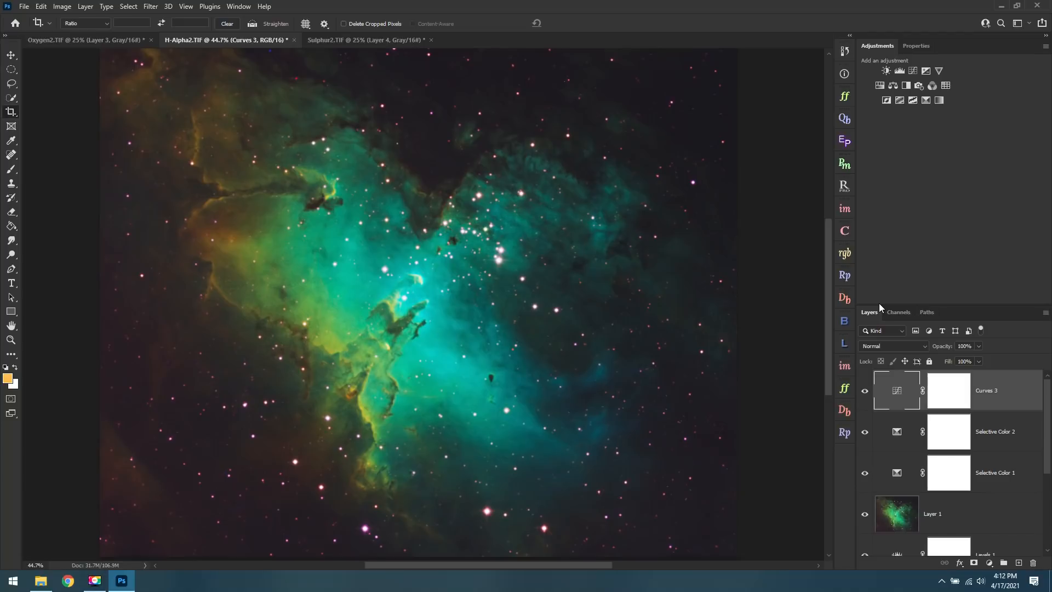
Stamp all visible layers into a new top layer and open the Camera Raw filter on it.
{"action": "key", "text": "ctrl+alt+shift+e"}
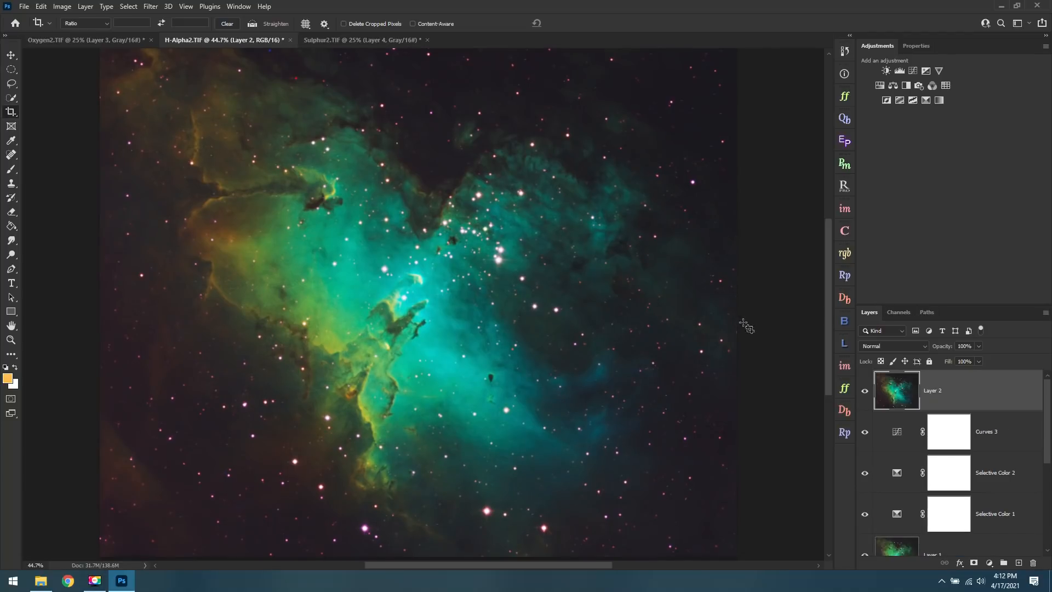
{"action": "key", "text": "z"}
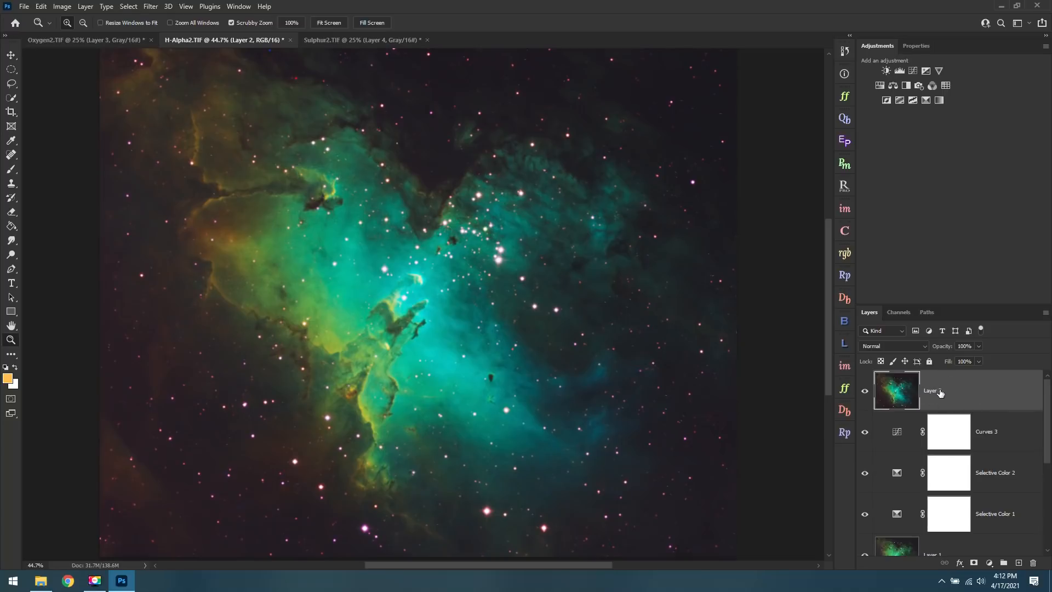
{"action": "left_click", "coordinate": [153, 6]}
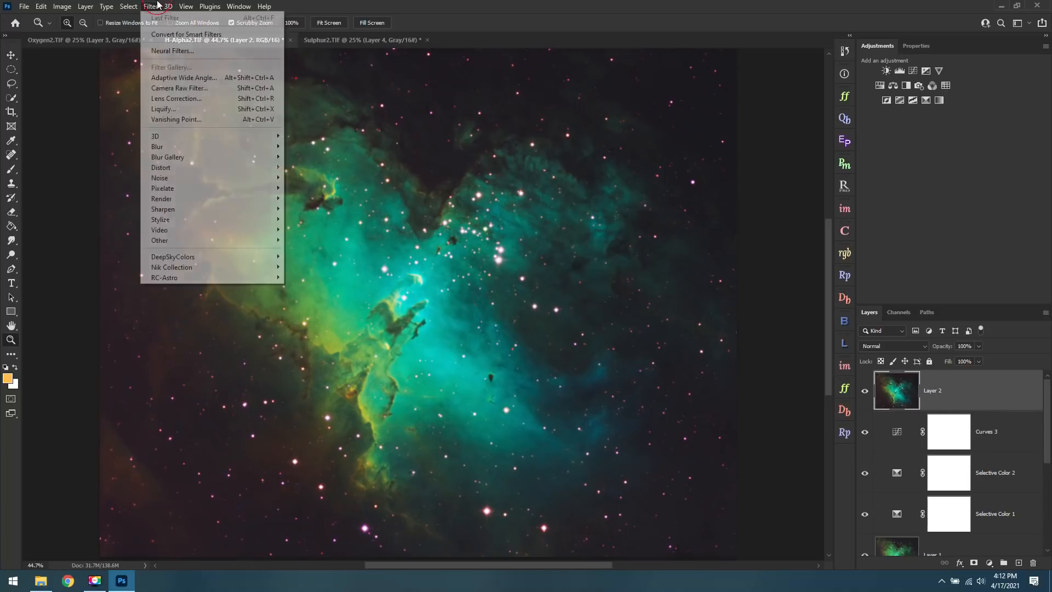
{"action": "left_click", "coordinate": [202, 88]}
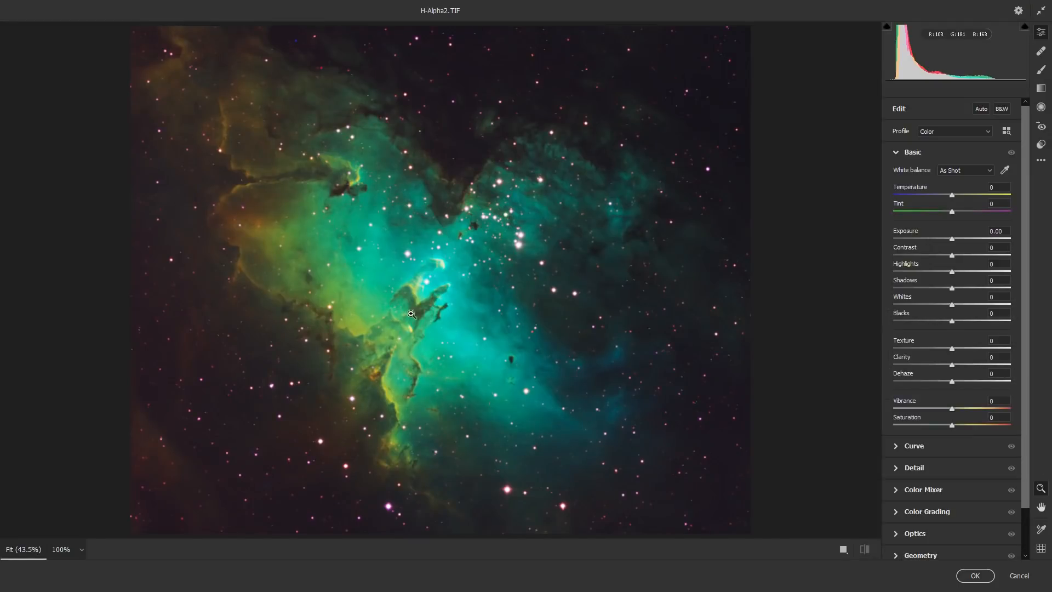
Increase the Color Noise Reduction and add slight Noise Reduction in the Camera Raw detail settings.
{"action": "left_click_drag", "start_coordinate": [433, 291], "coordinate": [621, 375]}
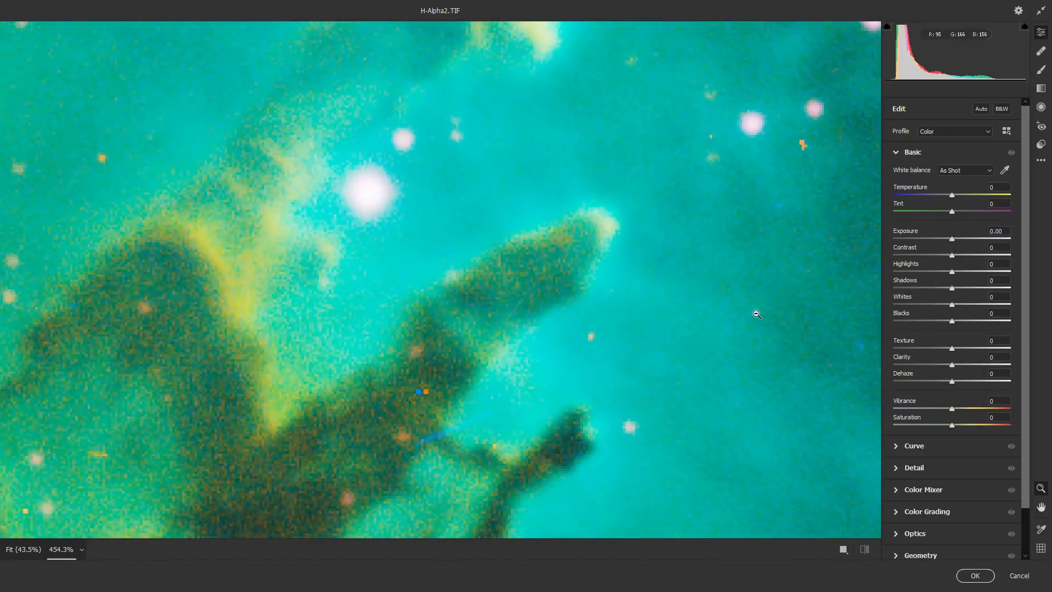
{"action": "scroll", "coordinate": [963, 419], "scroll_direction": "down", "scroll_amount": 2}
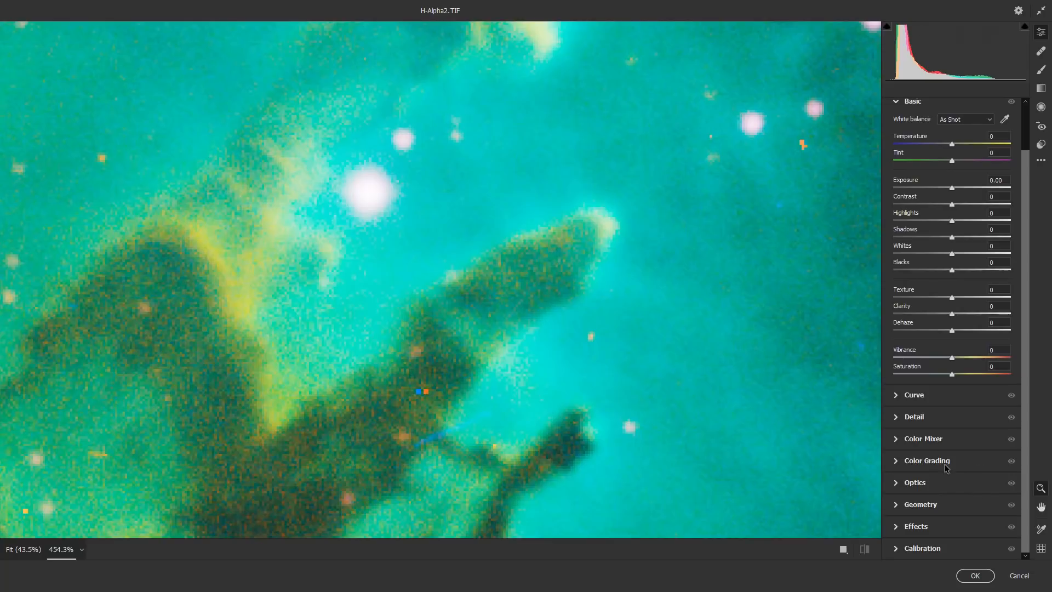
{"action": "scroll", "coordinate": [681, 336], "scroll_direction": "down", "scroll_amount": 4}
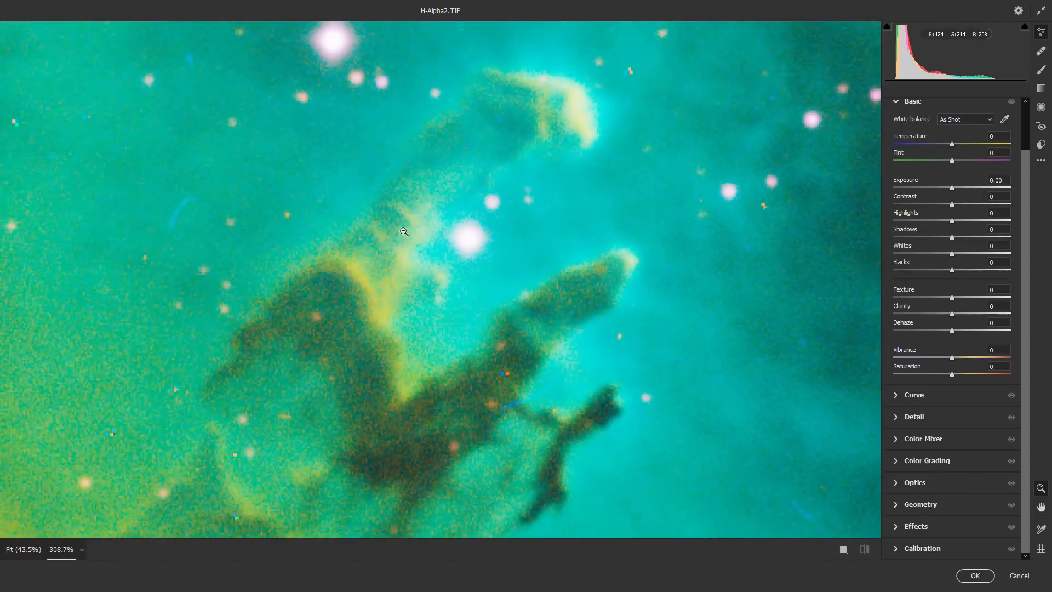
{"action": "left_click", "coordinate": [913, 421]}
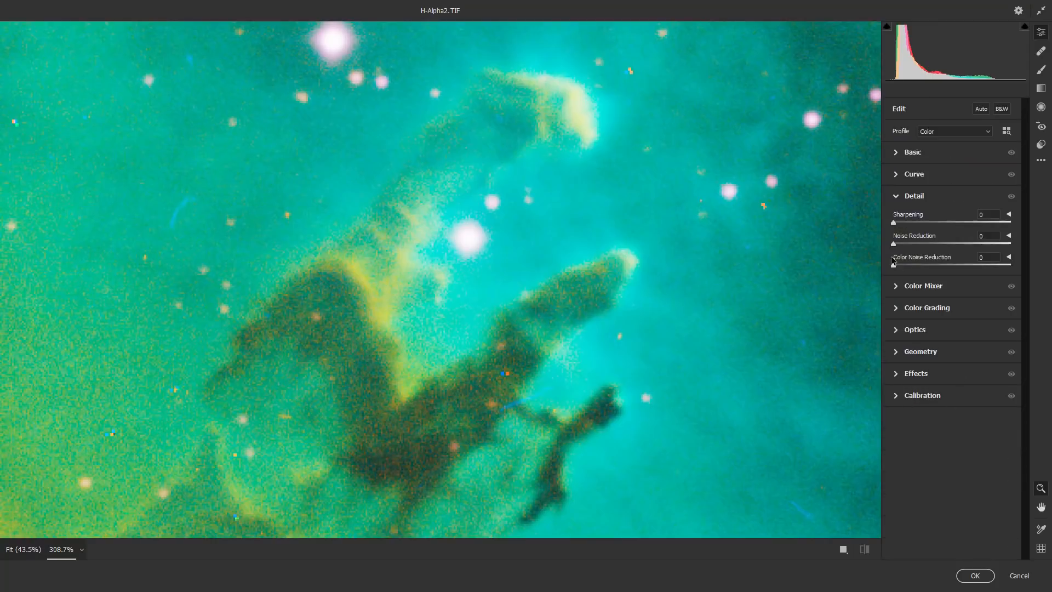
{"action": "mouse_move", "coordinate": [895, 268]}
{"action": "left_mouse_down"}
{"action": "mouse_move", "coordinate": [932, 268]}
{"action": "mouse_move", "coordinate": [903, 269]}
{"action": "left_mouse_up"}
{"action": "left_click_drag", "start_coordinate": [900, 268], "coordinate": [928, 267]}
{"action": "left_click_drag", "start_coordinate": [894, 244], "coordinate": [906, 242]}
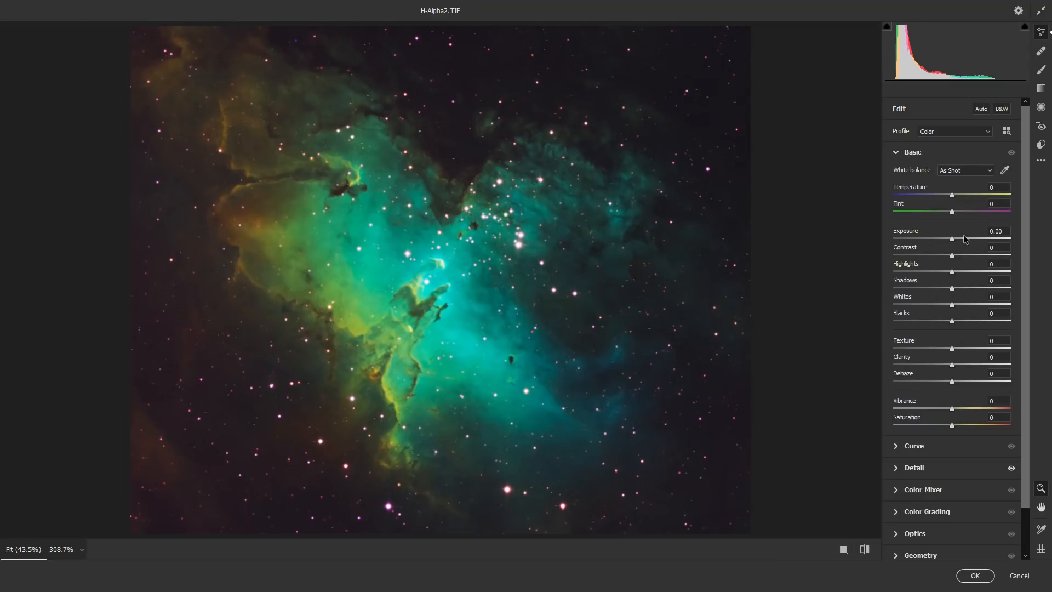
Set exposure to +0.25, temperature +1, tint +9, contrast -19, highlights -12, shadows +16, whites +24 and blacks -14.
{"action": "left_click_drag", "start_coordinate": [952, 239], "coordinate": [952, 239]}
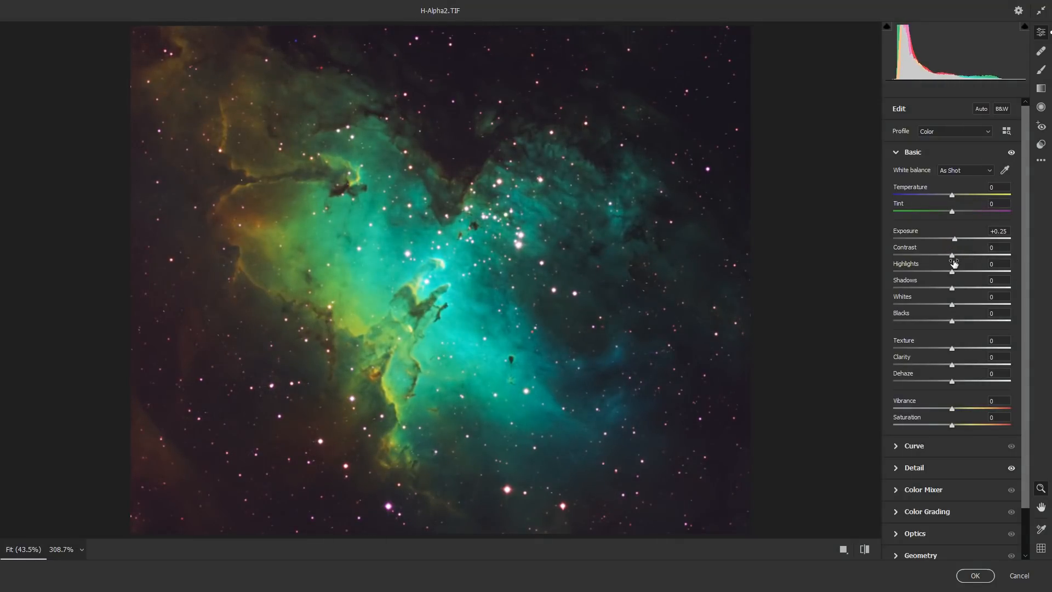
{"action": "mouse_move", "coordinate": [952, 195]}
{"action": "left_mouse_down"}
{"action": "mouse_move", "coordinate": [948, 213]}
{"action": "mouse_move", "coordinate": [963, 213]}
{"action": "mouse_move", "coordinate": [953, 195]}
{"action": "left_mouse_up"}
{"action": "left_click_drag", "start_coordinate": [963, 211], "coordinate": [958, 211]}
{"action": "mouse_move", "coordinate": [952, 272]}
{"action": "left_mouse_down"}
{"action": "mouse_move", "coordinate": [897, 269]}
{"action": "mouse_move", "coordinate": [936, 268]}
{"action": "mouse_move", "coordinate": [972, 288]}
{"action": "mouse_move", "coordinate": [961, 288]}
{"action": "left_mouse_up"}
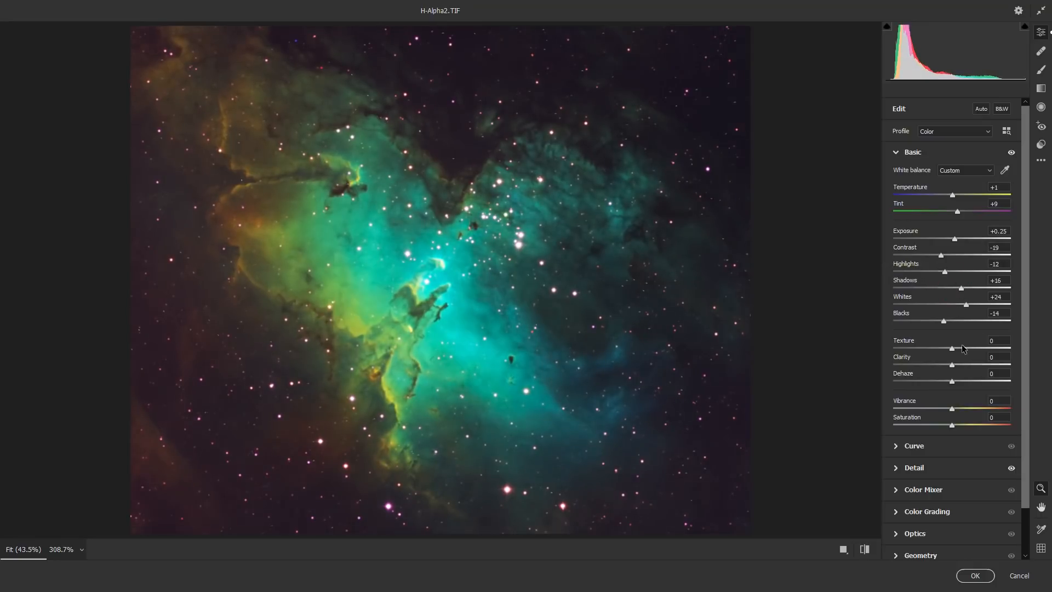
Raise the Texture amount and apply the Camera Raw filter to the stamped layer.
{"action": "left_click_drag", "start_coordinate": [955, 350], "coordinate": [975, 350]}
{"action": "scroll", "coordinate": [955, 406], "scroll_direction": "up", "scroll_amount": 1}
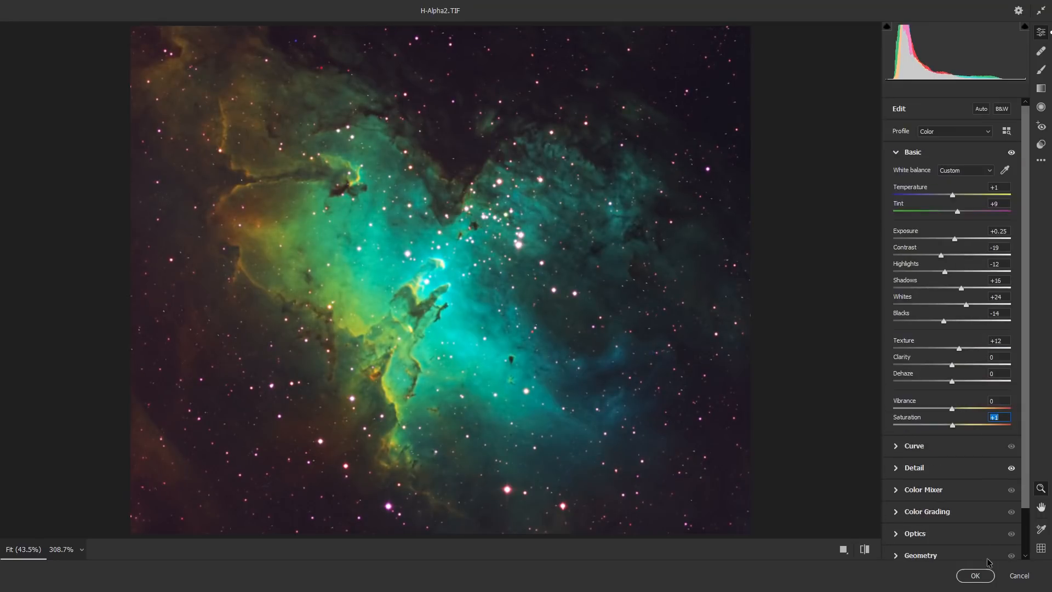
{"action": "left_click", "coordinate": [976, 573]}
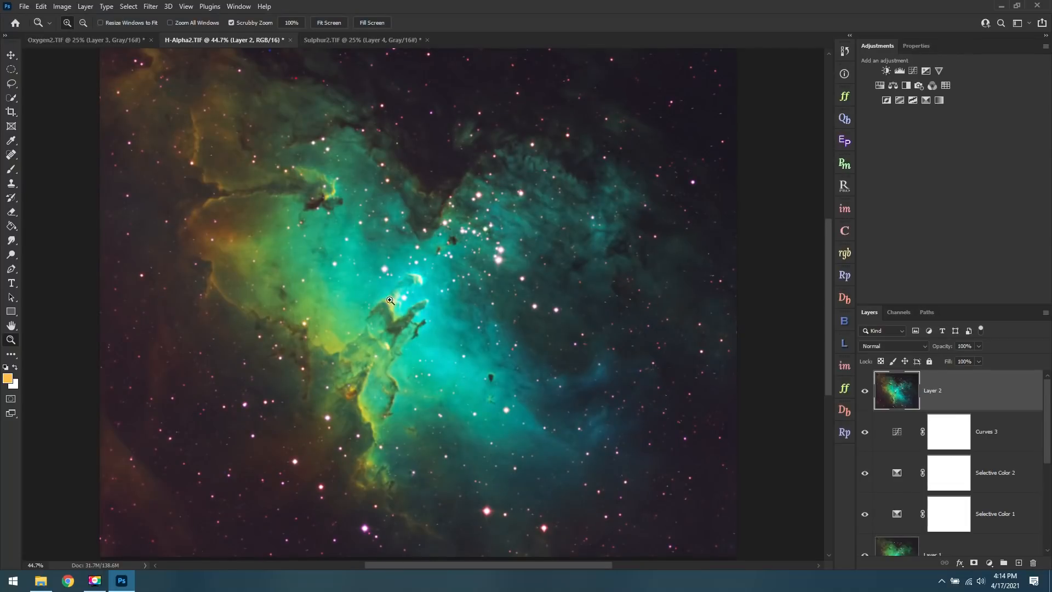
Examine the pillars and the surrounding gas up close for remaining noise and hot pixels.
{"action": "left_click_drag", "start_coordinate": [359, 362], "coordinate": [436, 402]}
{"action": "left_click", "coordinate": [15, 329]}
{"action": "left_click_drag", "start_coordinate": [345, 211], "coordinate": [363, 391]}
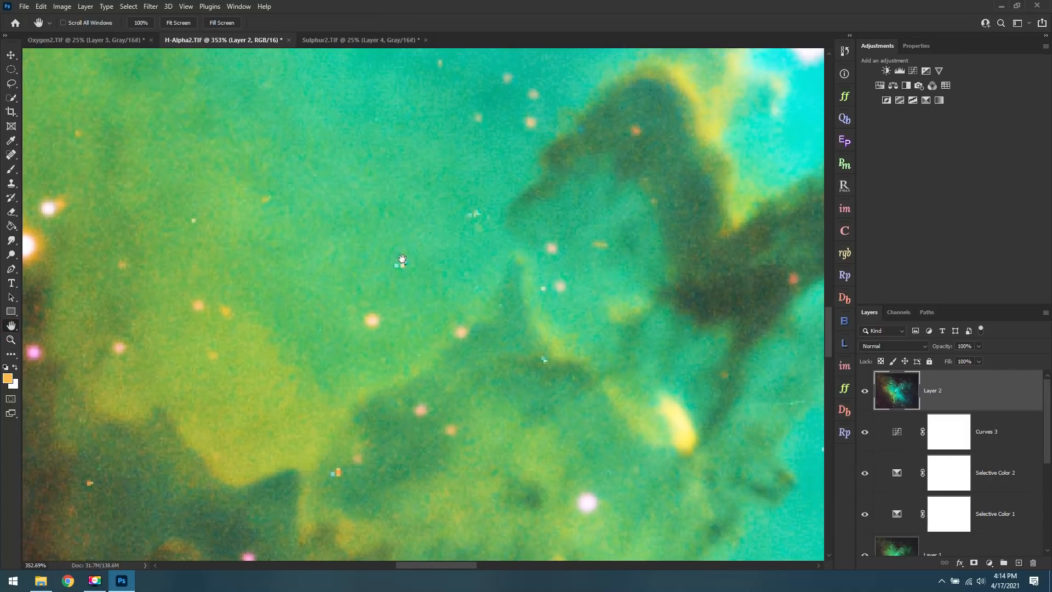
{"action": "left_click_drag", "start_coordinate": [393, 241], "coordinate": [449, 477]}
{"action": "left_click_drag", "start_coordinate": [404, 224], "coordinate": [451, 364]}
{"action": "left_click_drag", "start_coordinate": [437, 215], "coordinate": [443, 291]}
{"action": "scroll", "coordinate": [440, 274], "scroll_direction": "down", "scroll_amount": 2}
{"action": "left_click_drag", "start_coordinate": [474, 168], "coordinate": [425, 299]}
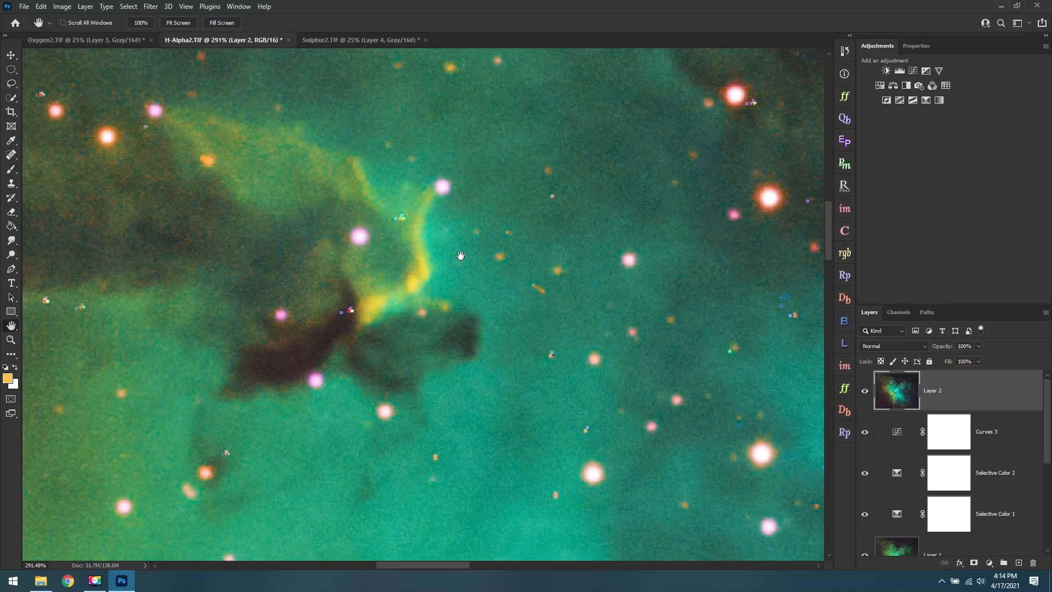
Start the Dust & Scratches filter on the stamped layer with a radius of 3 pixels.
{"action": "left_click", "coordinate": [150, 6]}
{"action": "mouse_move", "coordinate": [168, 184]}
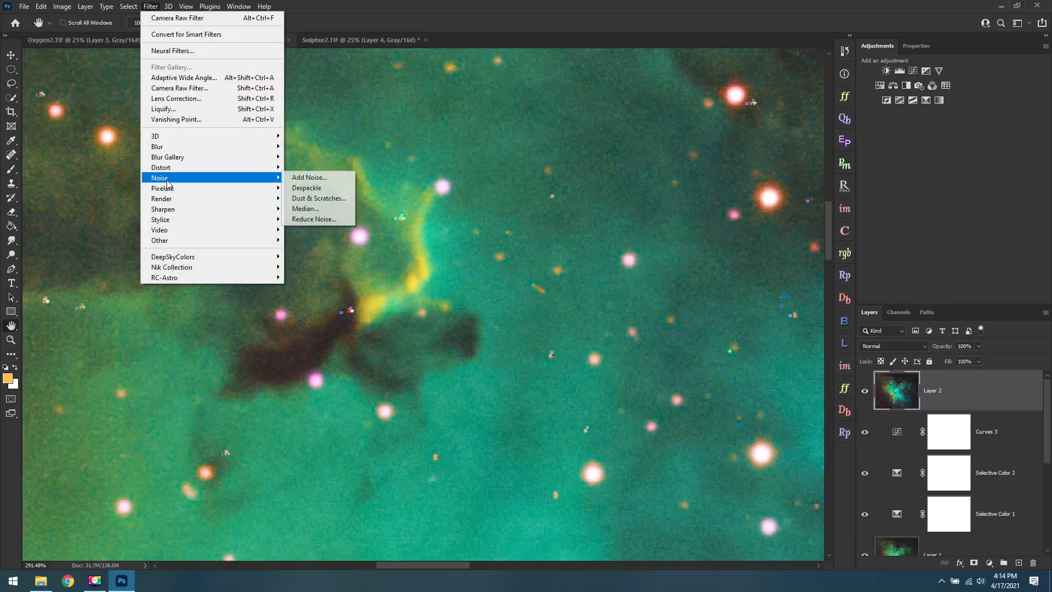
{"action": "left_click", "coordinate": [332, 200]}
{"action": "left_click_drag", "start_coordinate": [680, 240], "coordinate": [628, 271]}
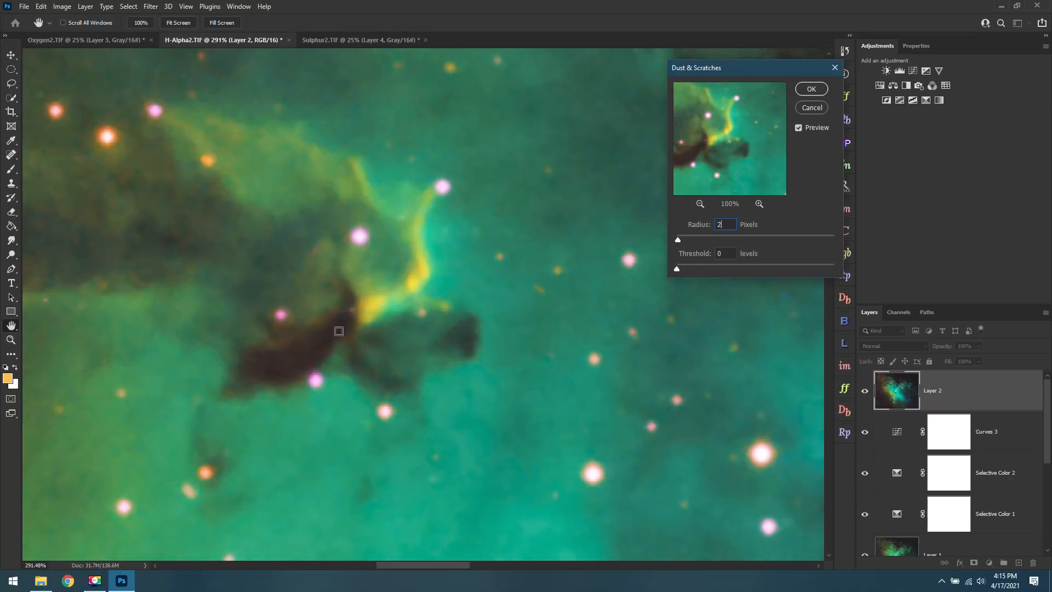
{"action": "key", "text": "BackSpace"}
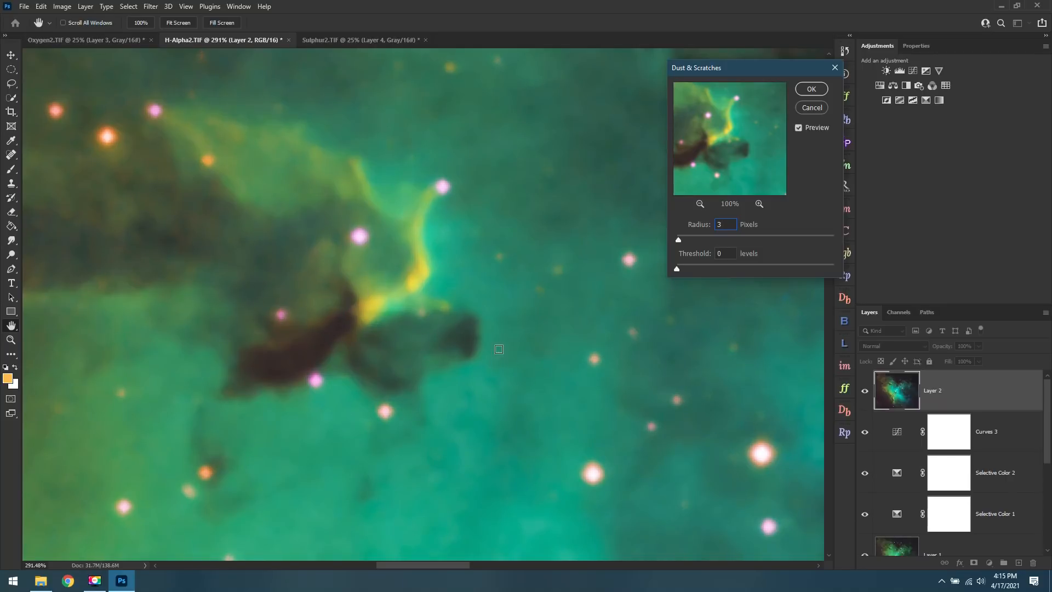
Tune the Dust & Scratches threshold to a low level that retains fine detail while removing hot pixels, and apply the filter.
{"action": "left_click_drag", "start_coordinate": [676, 270], "coordinate": [686, 268]}
{"action": "left_click_drag", "start_coordinate": [688, 271], "coordinate": [690, 269]}
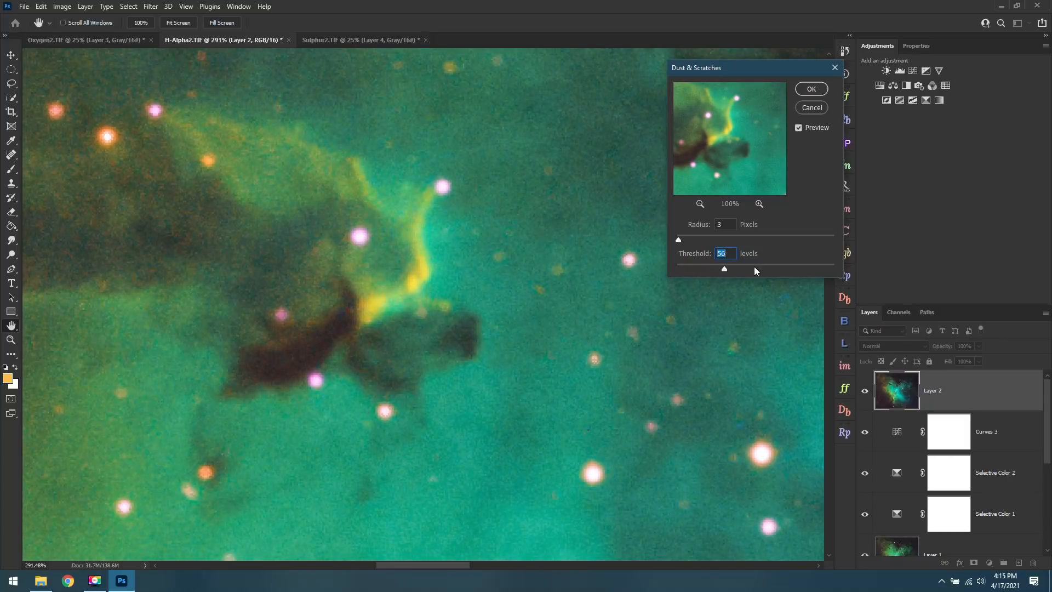
{"action": "left_click_drag", "start_coordinate": [728, 267], "coordinate": [832, 262]}
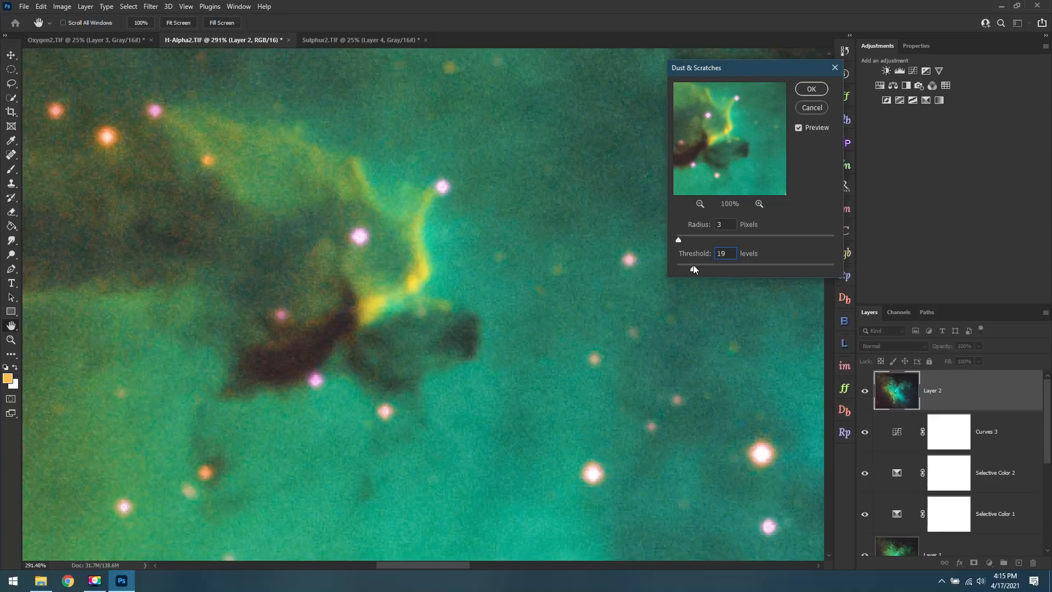
{"action": "left_click_drag", "start_coordinate": [689, 264], "coordinate": [689, 264]}
{"action": "left_click_drag", "start_coordinate": [700, 267], "coordinate": [695, 264]}
{"action": "left_click_drag", "start_coordinate": [689, 265], "coordinate": [688, 265]}
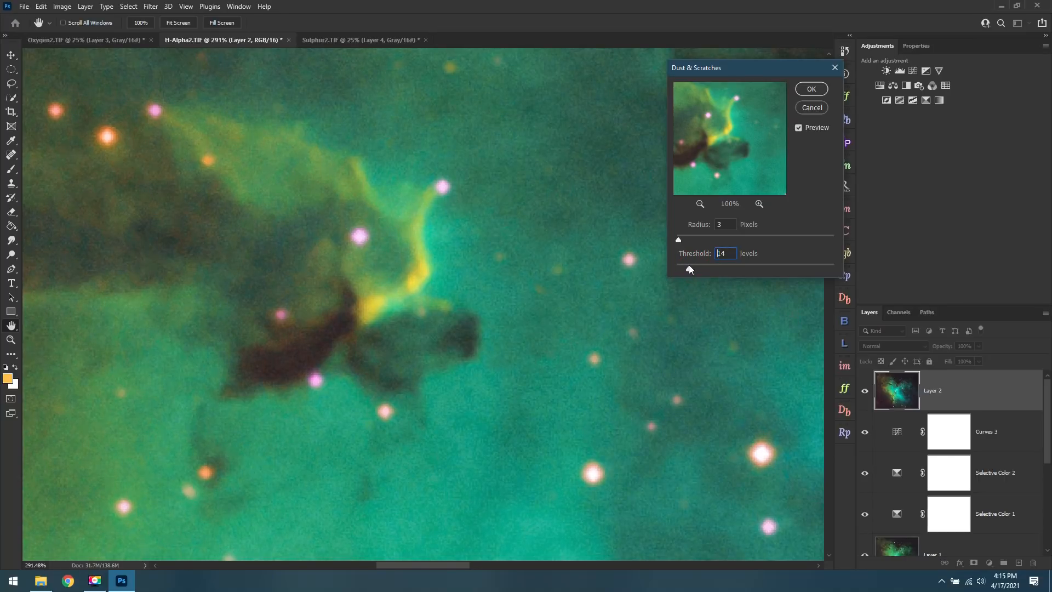
{"action": "left_click", "coordinate": [812, 89]}
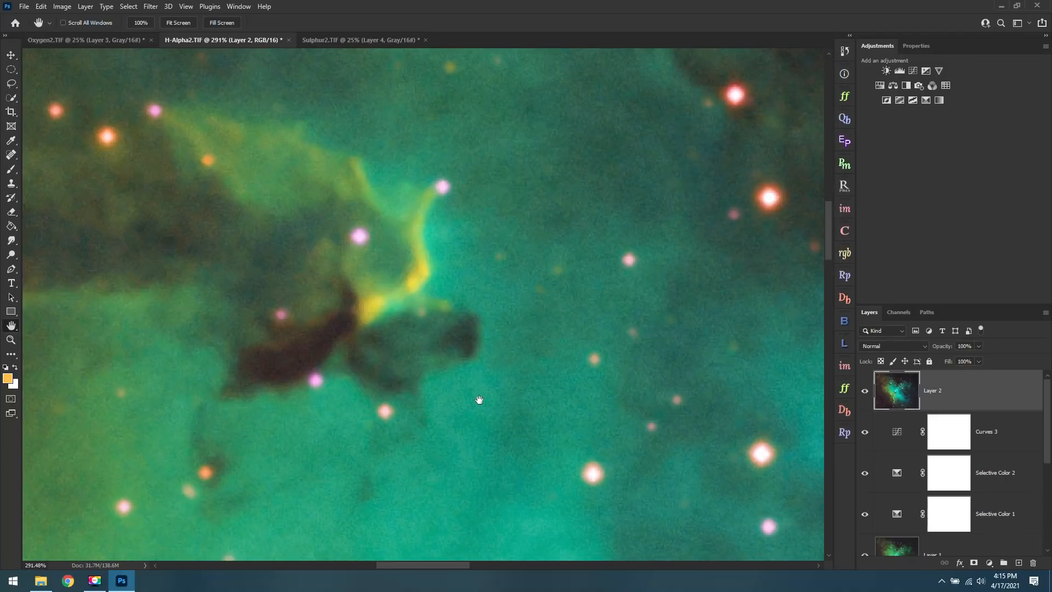
Compare the nebula with the filtered top layer hidden and shown, and examine the dark lane, the full frame and the central pillars.
{"action": "left_click_drag", "start_coordinate": [383, 414], "coordinate": [702, 434]}
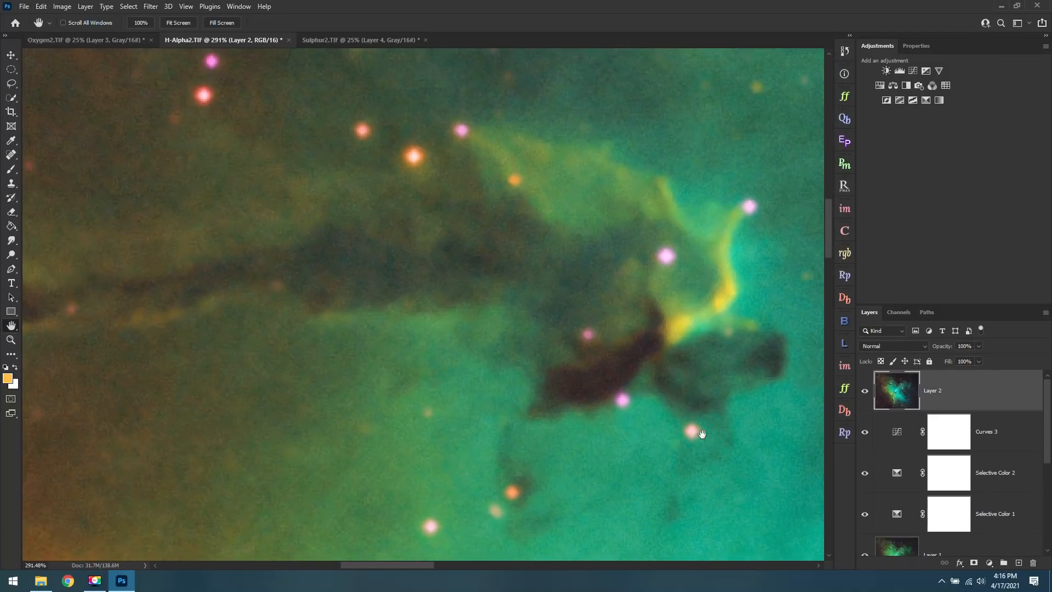
{"action": "left_click", "coordinate": [866, 393]}
{"action": "left_click", "coordinate": [866, 392]}
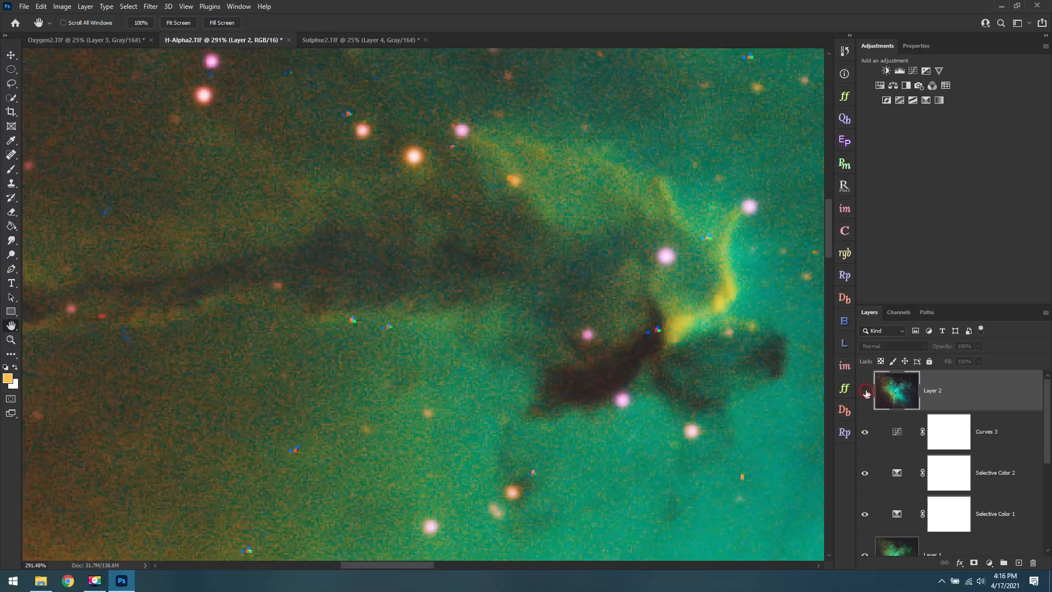
{"action": "left_click", "coordinate": [866, 392]}
{"action": "left_click", "coordinate": [866, 393]}
{"action": "left_click_drag", "start_coordinate": [440, 392], "coordinate": [578, 437]}
{"action": "left_click_drag", "start_coordinate": [505, 397], "coordinate": [536, 345]}
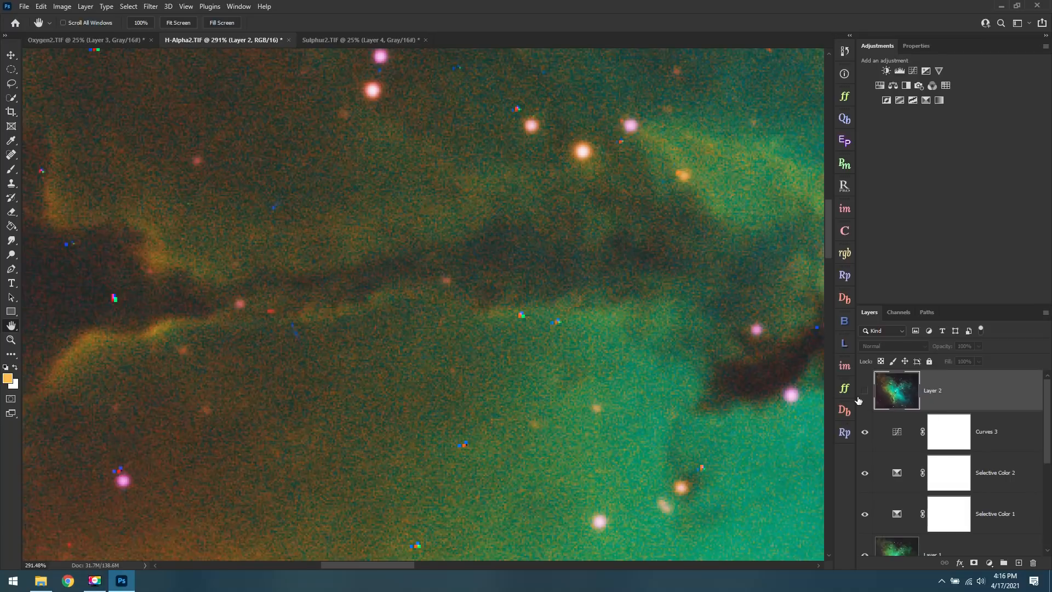
{"action": "left_click", "coordinate": [865, 393]}
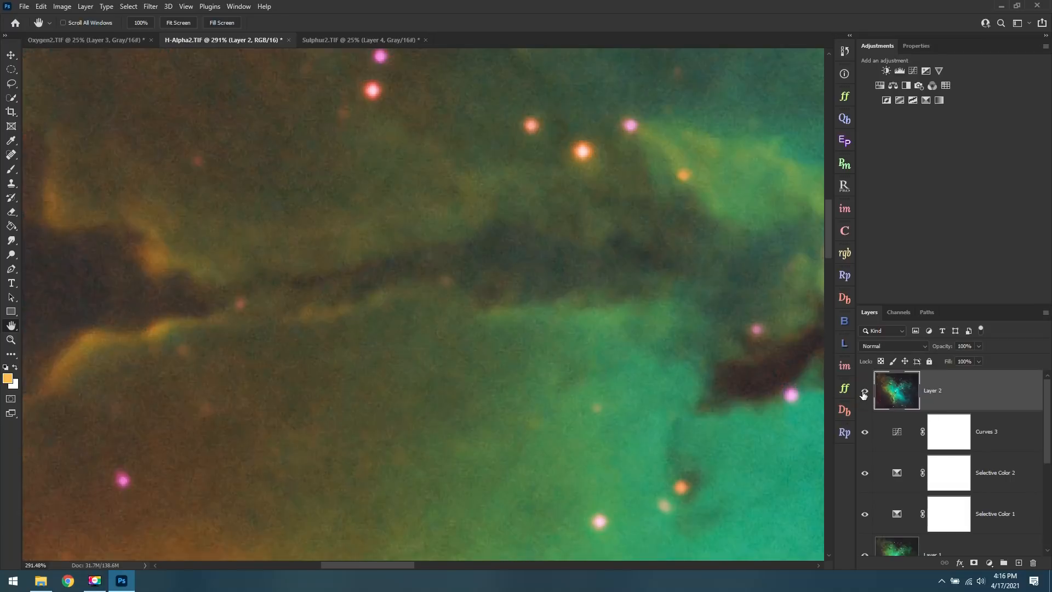
{"action": "left_click", "coordinate": [864, 393]}
{"action": "left_click", "coordinate": [864, 394]}
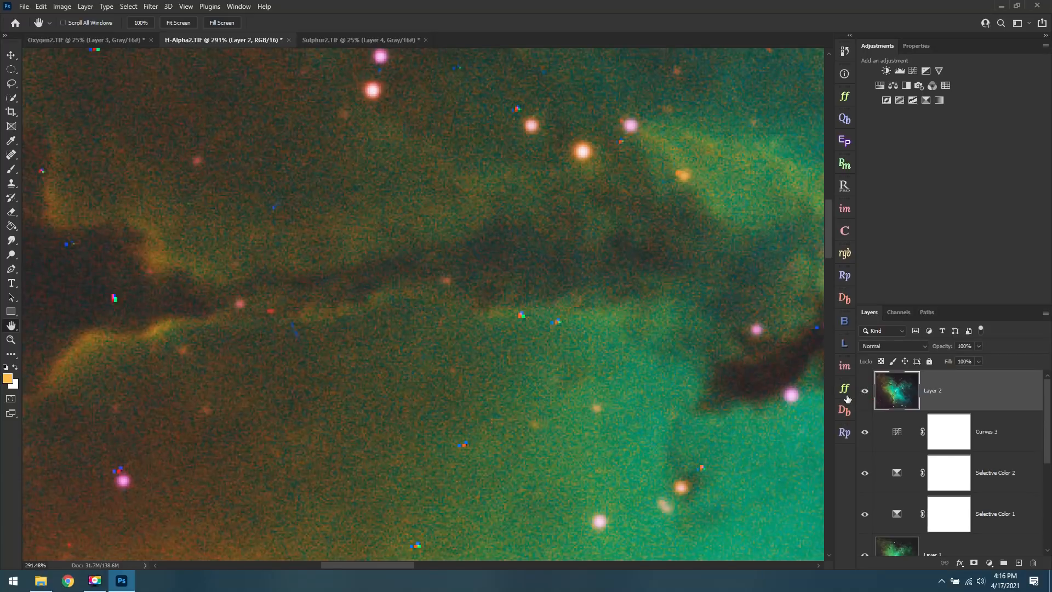
{"action": "left_click", "coordinate": [868, 395]}
{"action": "left_click", "coordinate": [865, 391]}
{"action": "left_click", "coordinate": [10, 340]}
{"action": "left_click", "coordinate": [329, 23]}
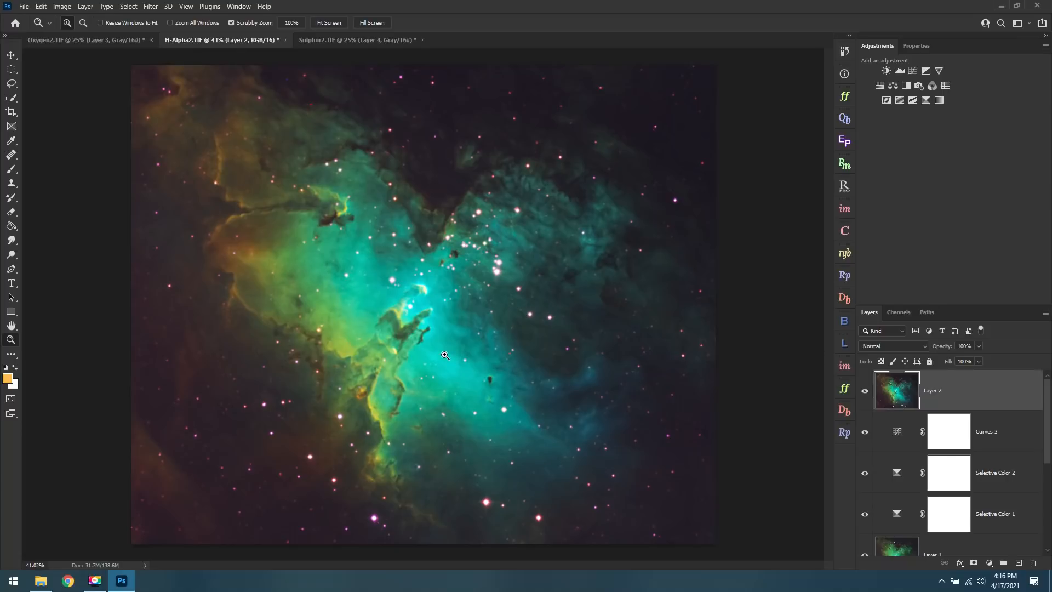
{"action": "left_click_drag", "start_coordinate": [402, 398], "coordinate": [445, 419]}
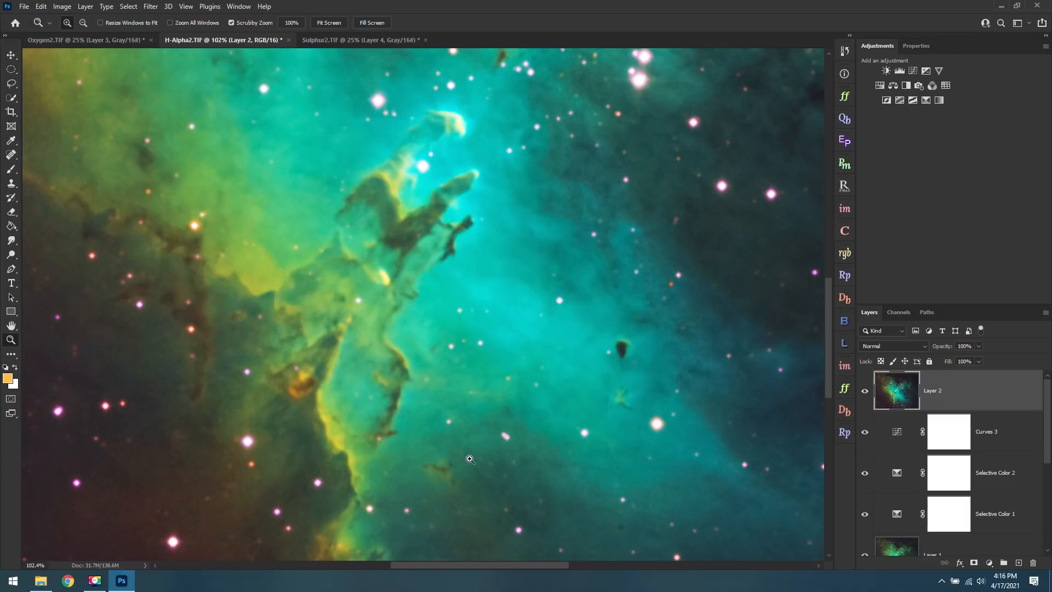